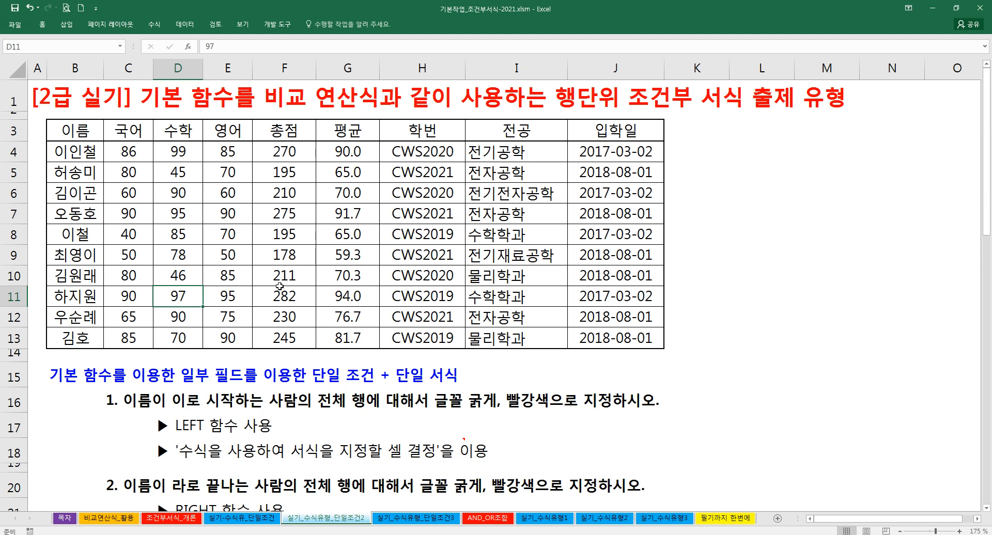
Review the practice problems on the sheet and the LEFT, RIGHT, MONTH or YEAR function each one requires
drag(170, 429, 276, 429)
scroll(276, 429, down, 2)
drag(163, 384, 238, 388)
scroll(238, 389, down, 3)
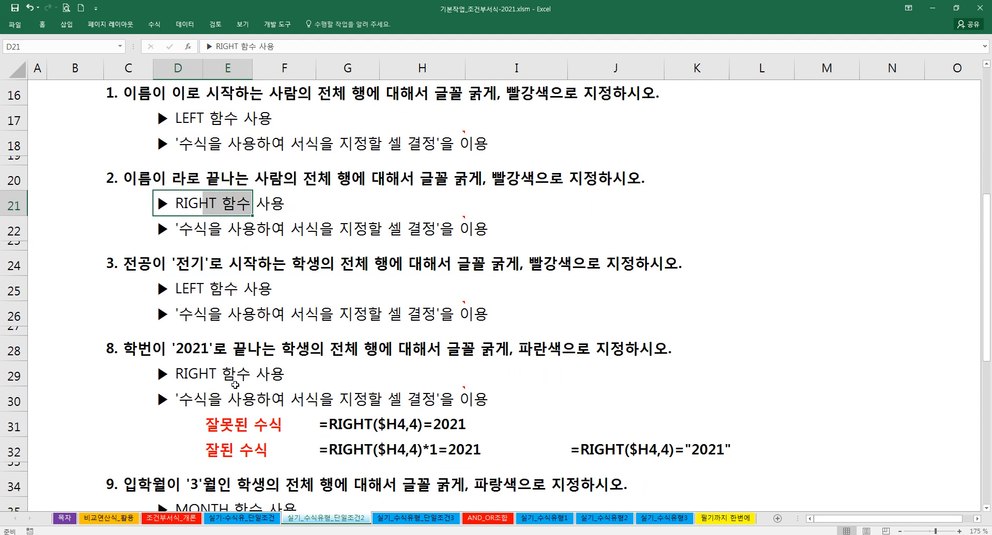
drag(165, 289, 234, 293)
drag(164, 374, 225, 373)
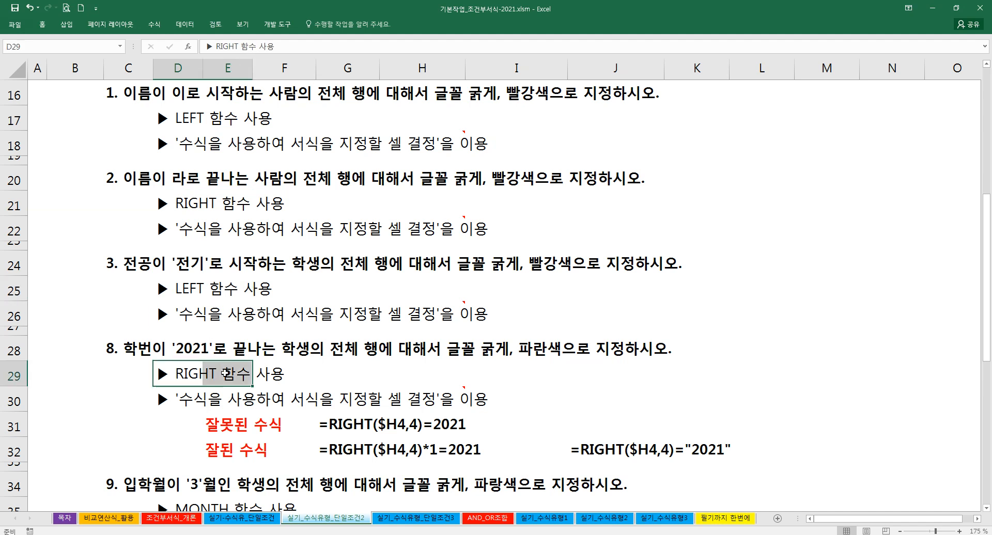
click(191, 373)
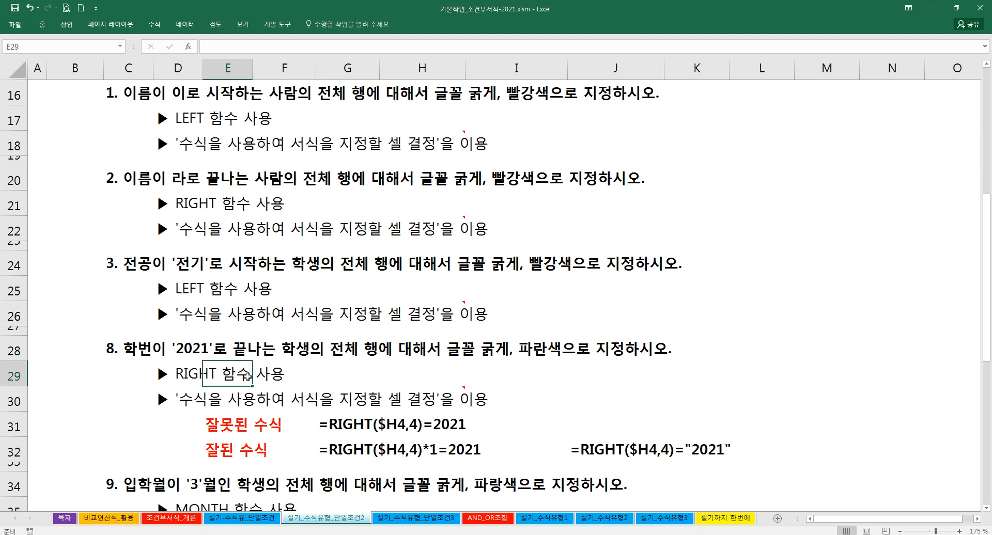
scroll(197, 373, down, 2)
click(180, 374)
drag(180, 374, 242, 373)
drag(167, 461, 240, 459)
click(171, 374)
drag(171, 374, 260, 377)
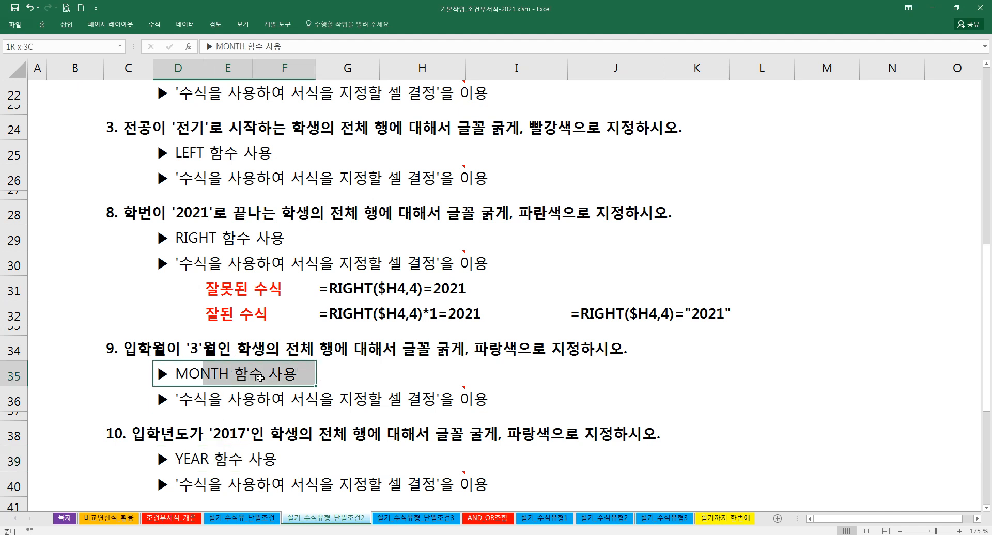
drag(170, 457, 257, 460)
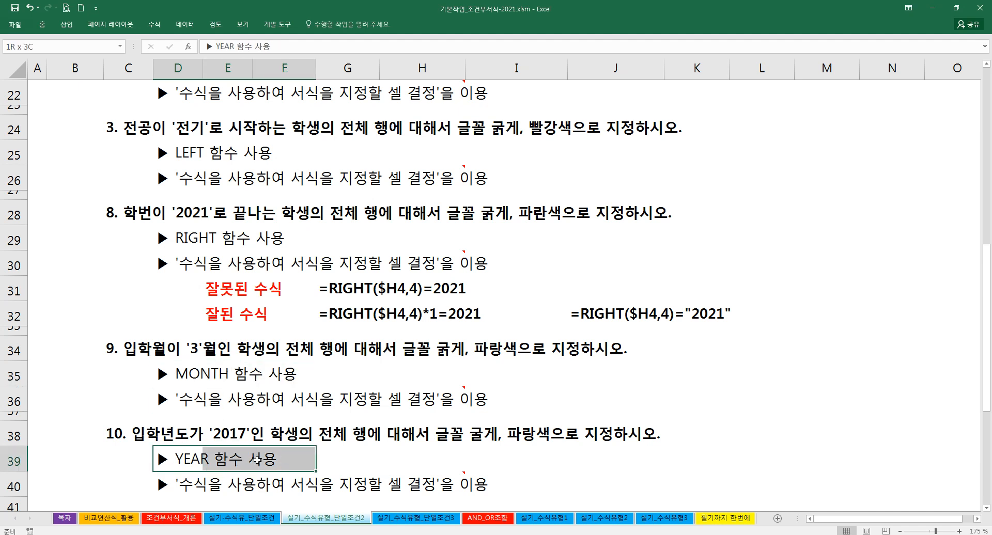
drag(171, 380, 259, 380)
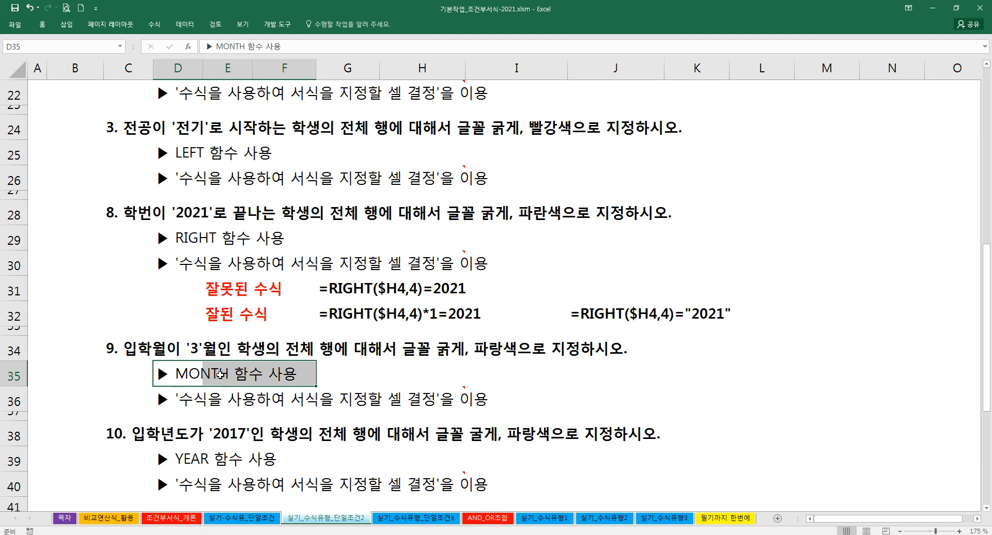
scroll(206, 356, up, 7)
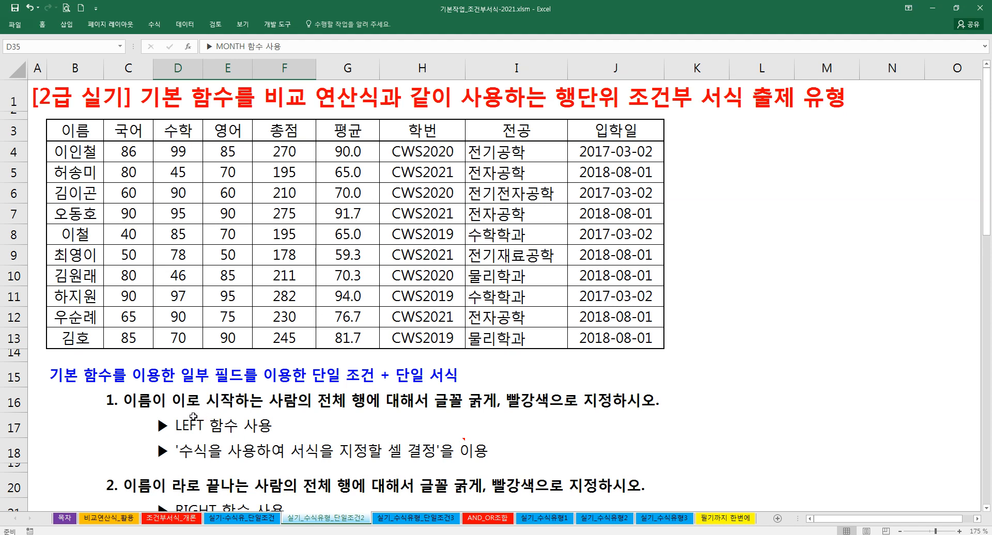
Put single quotes around 이 in the text of problem 1 in C16, so it reads '이'로 시작하는
scroll(191, 413, down, 4)
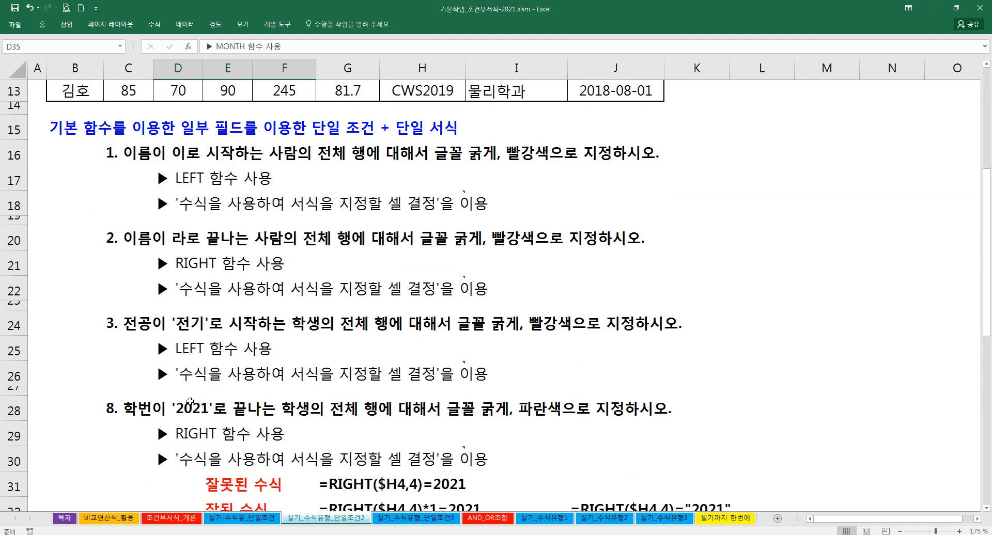
scroll(187, 389, up, 1)
click(118, 217)
double_click(118, 217)
scroll(130, 245, up, 2)
scroll(130, 244, up, 1)
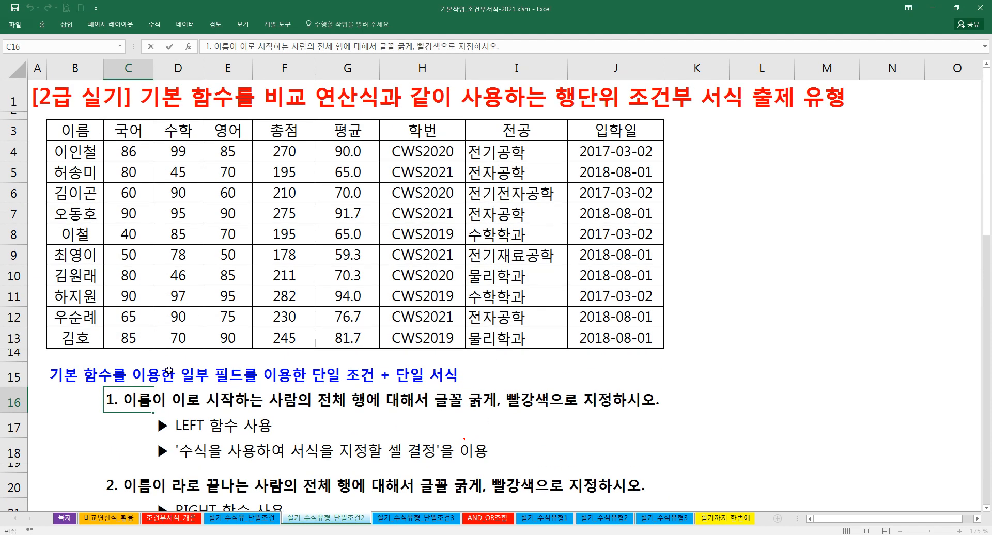
click(175, 395)
text(')
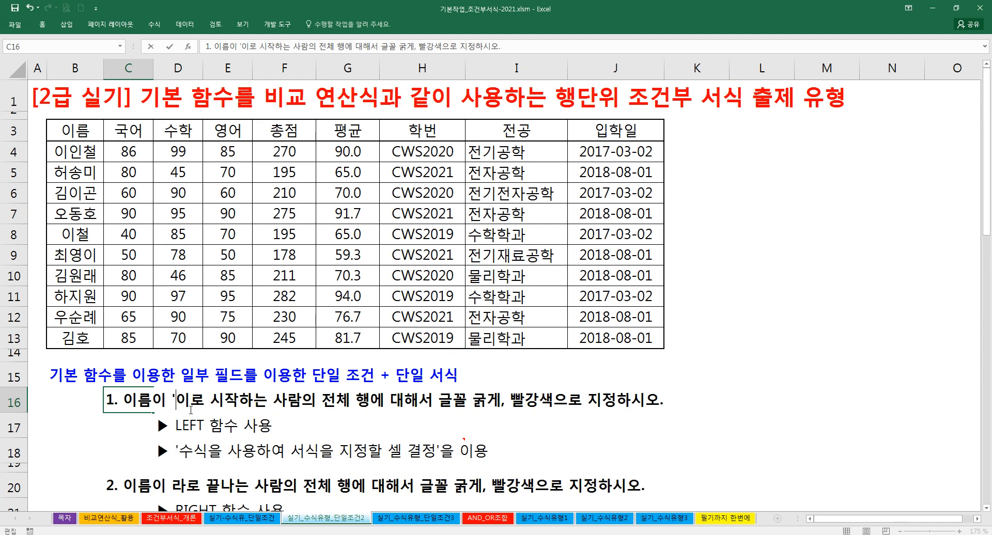
click(192, 401)
text(')
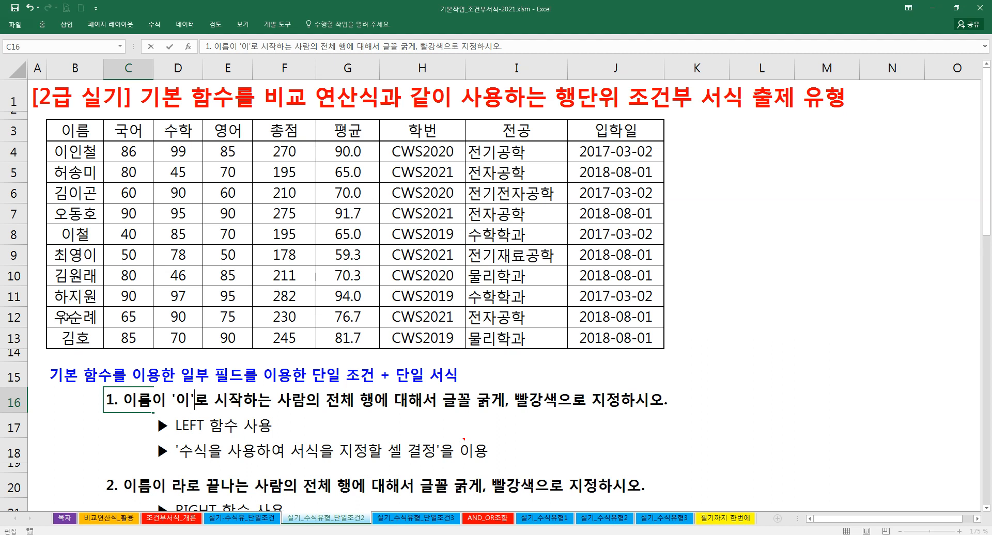
click(183, 410)
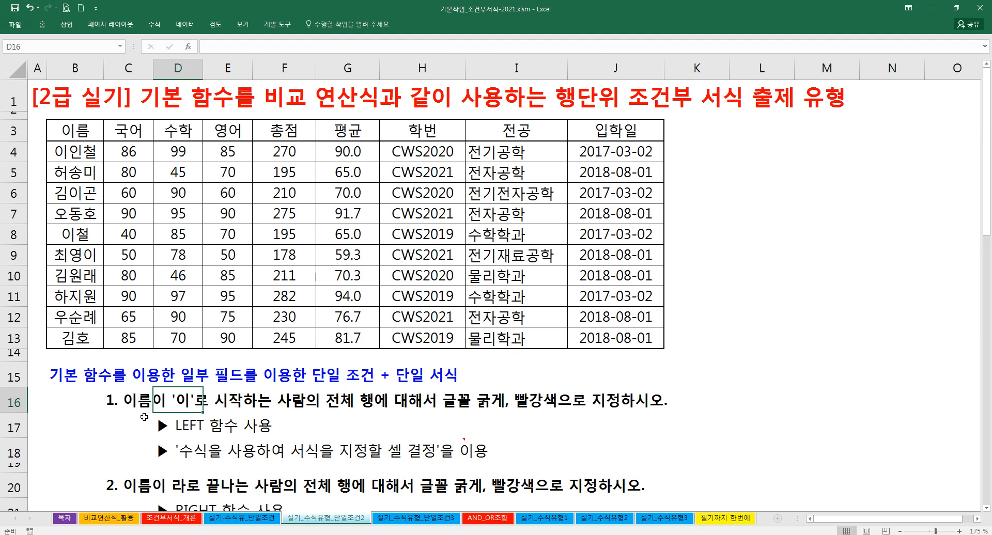
Replace 라 with '호' in the text of problem 2 in C20
scroll(117, 407, down, 1)
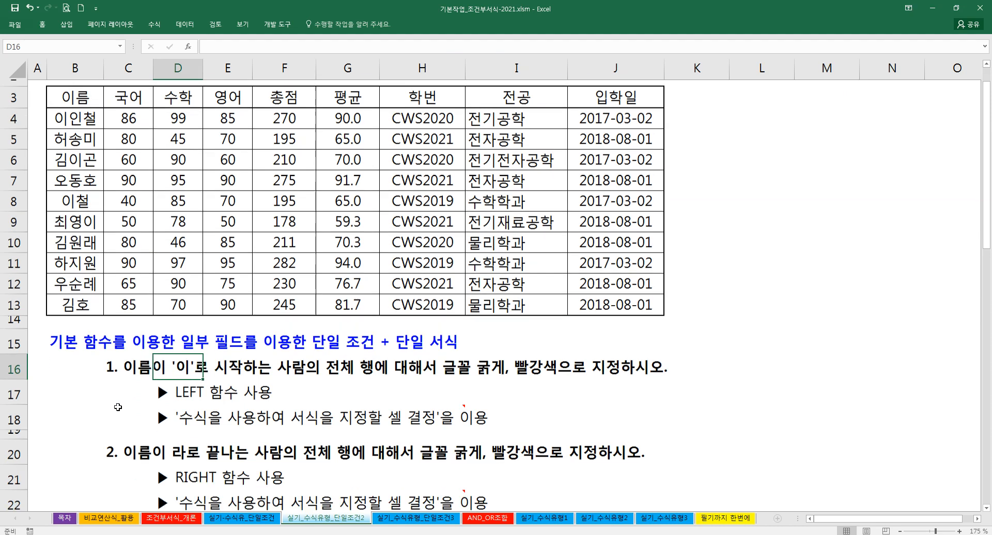
double_click(138, 424)
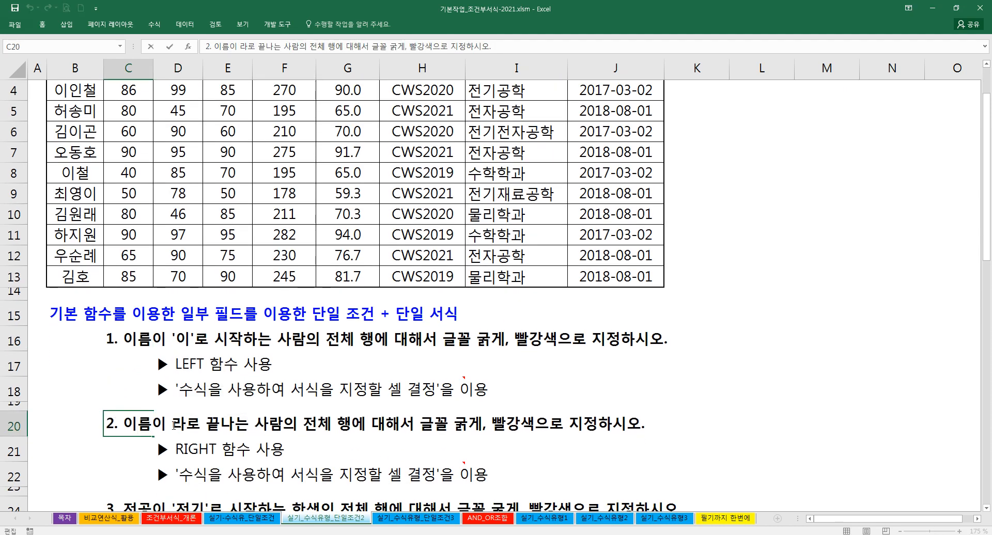
drag(172, 424, 185, 424)
scroll(101, 275, up, 1)
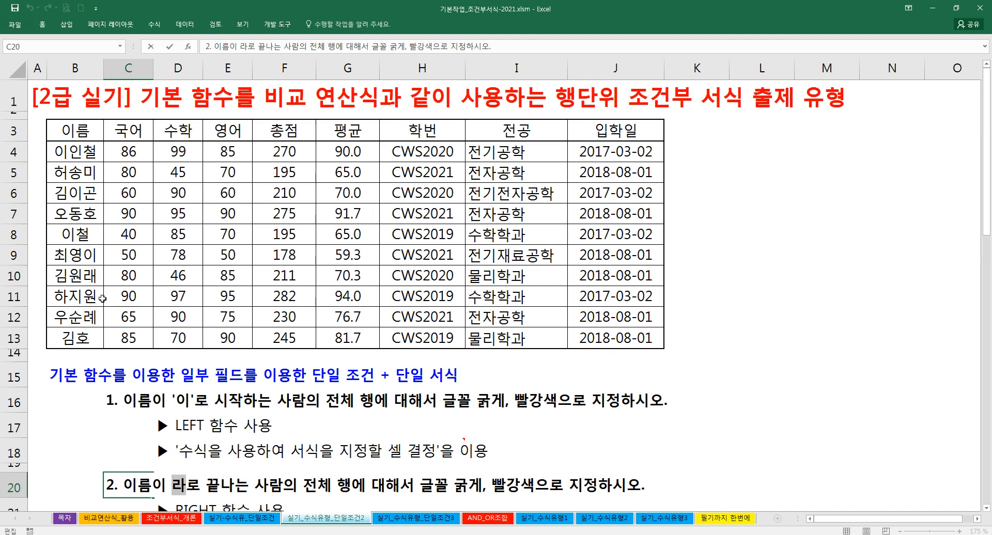
text(GH)
key(BackSpace)
key(BackSpace)
text('호')
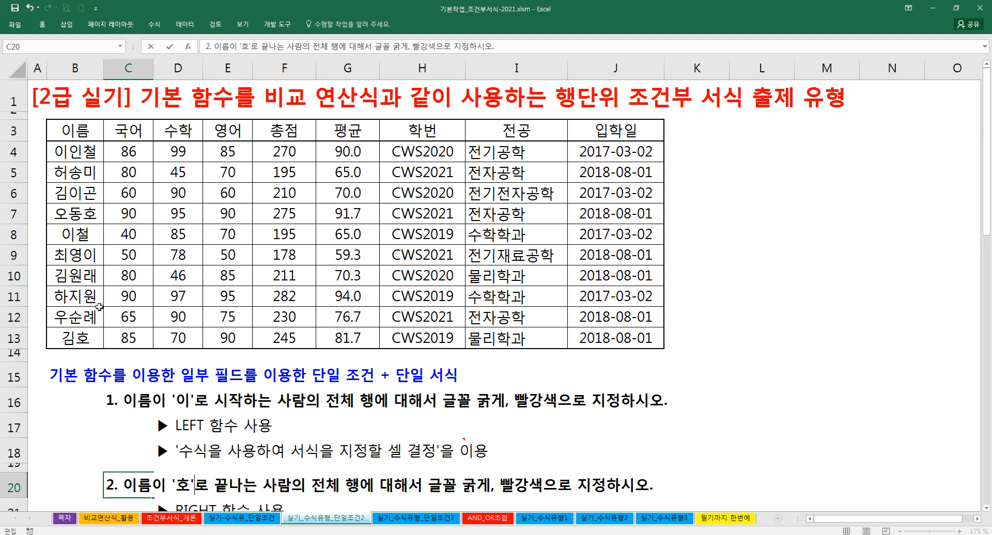
key(Return)
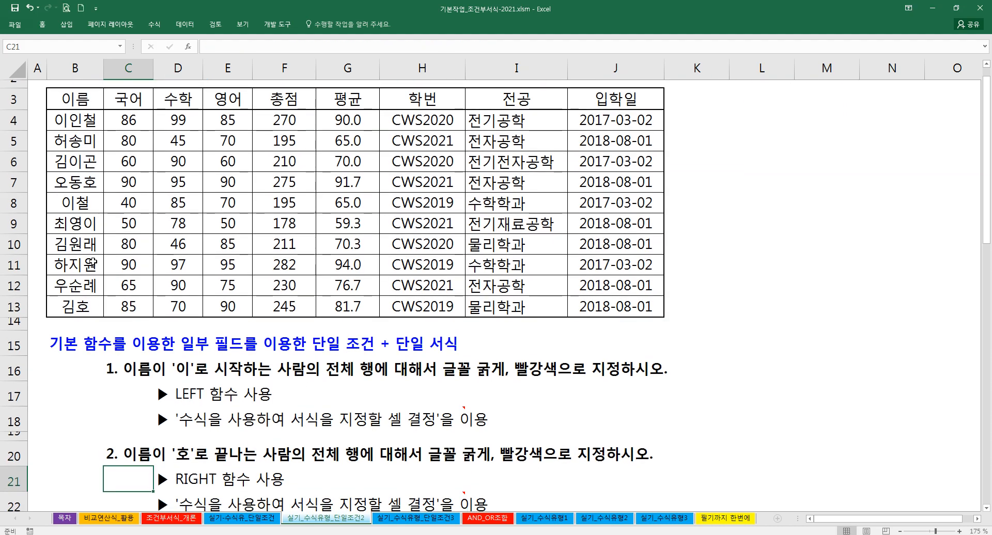
Compare the student table's name, major, student number and admission date columns with the conditions in the listed problems
drag(82, 173, 98, 192)
drag(76, 297, 95, 315)
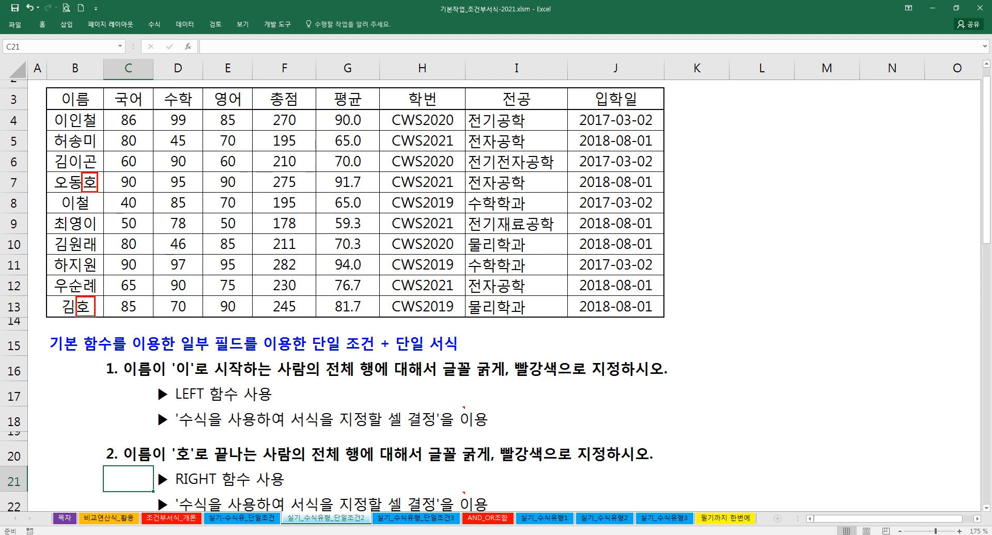
key(Escape)
scroll(207, 387, down, 1)
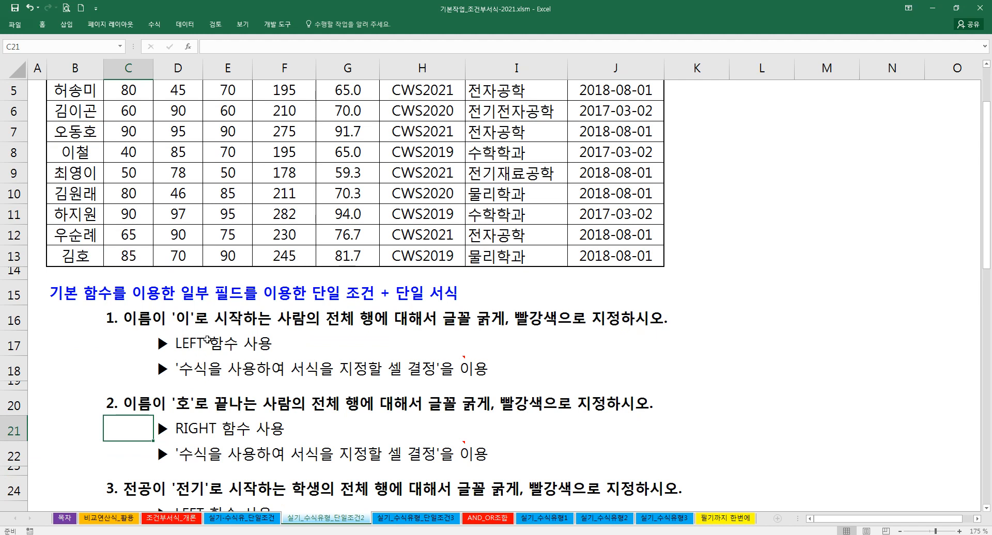
scroll(198, 338, down, 1)
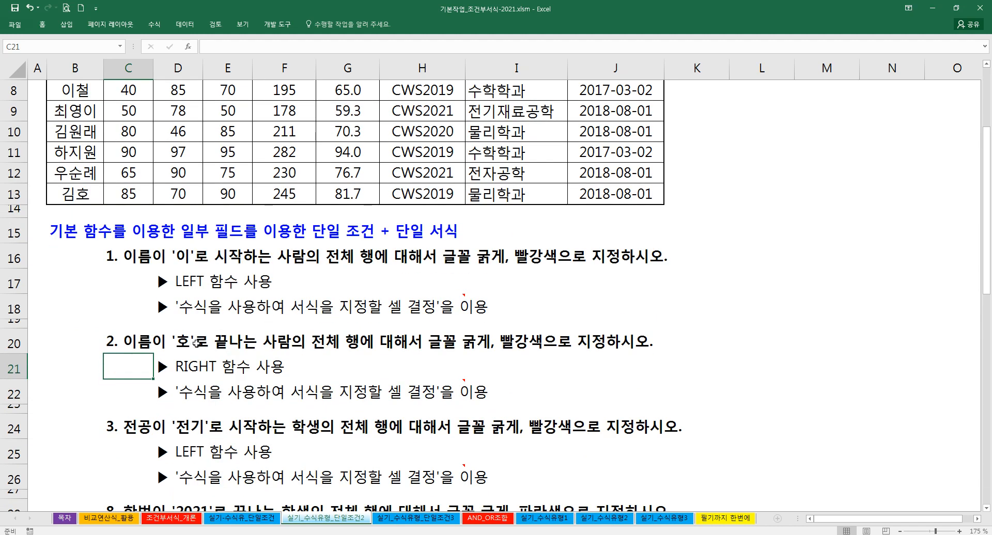
scroll(233, 333, up, 1)
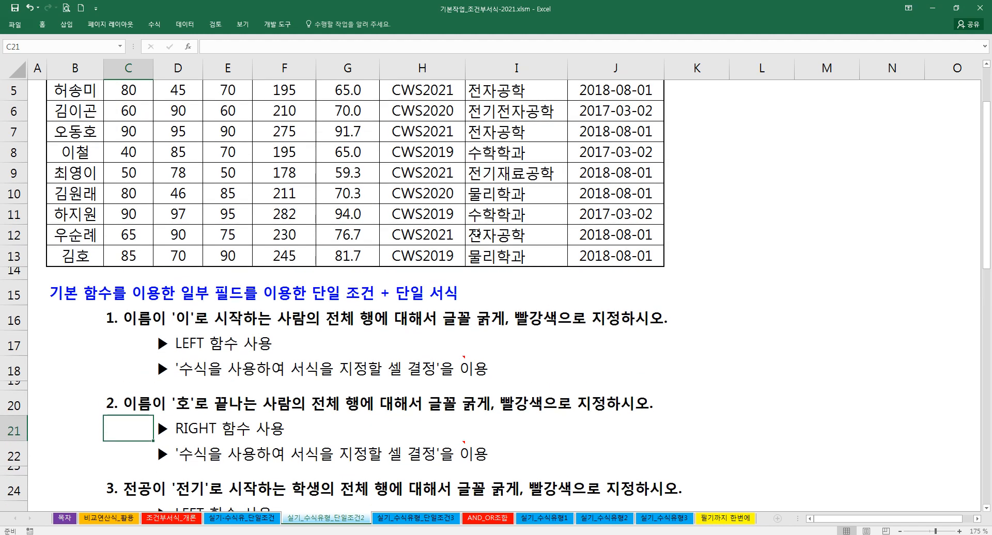
scroll(504, 200, up, 1)
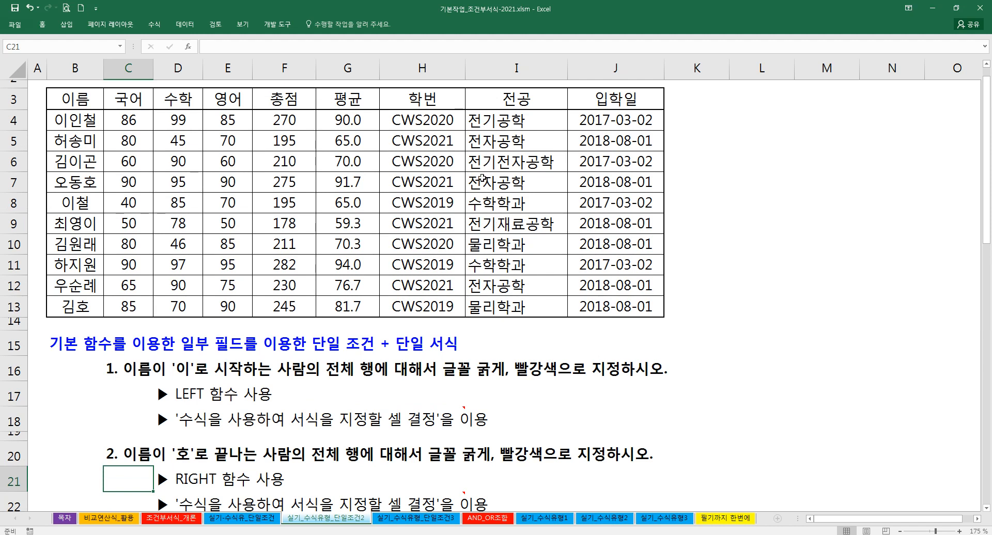
scroll(227, 293, down, 3)
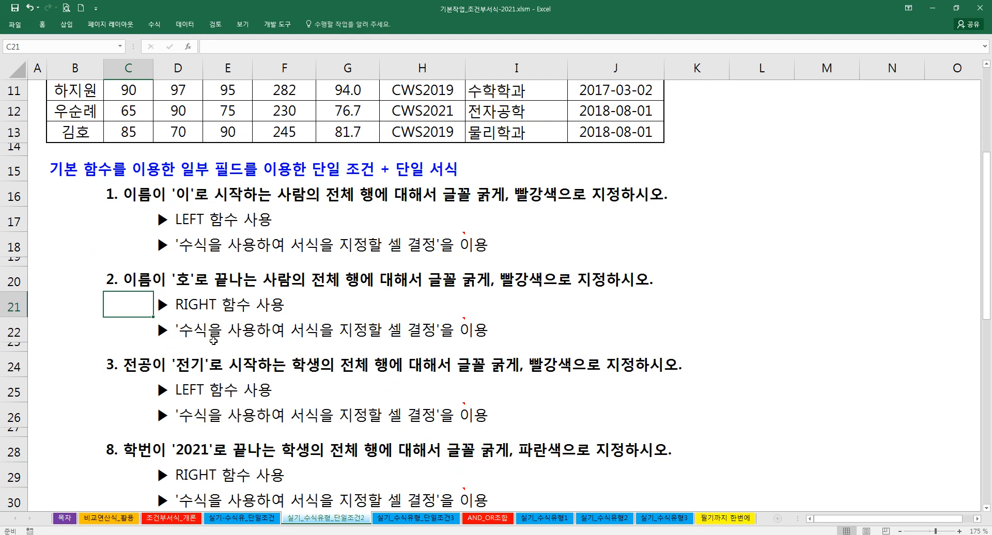
scroll(214, 341, up, 3)
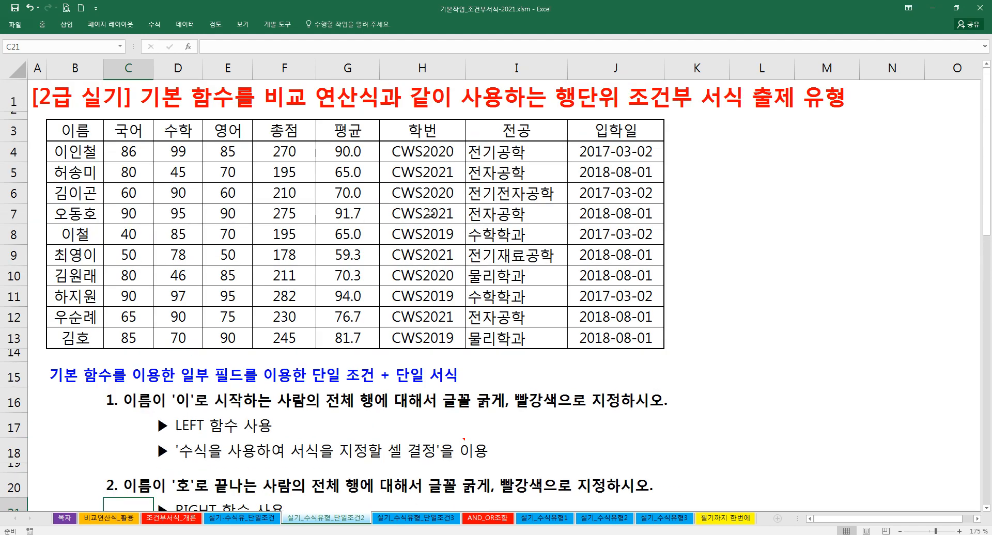
scroll(347, 302, down, 6)
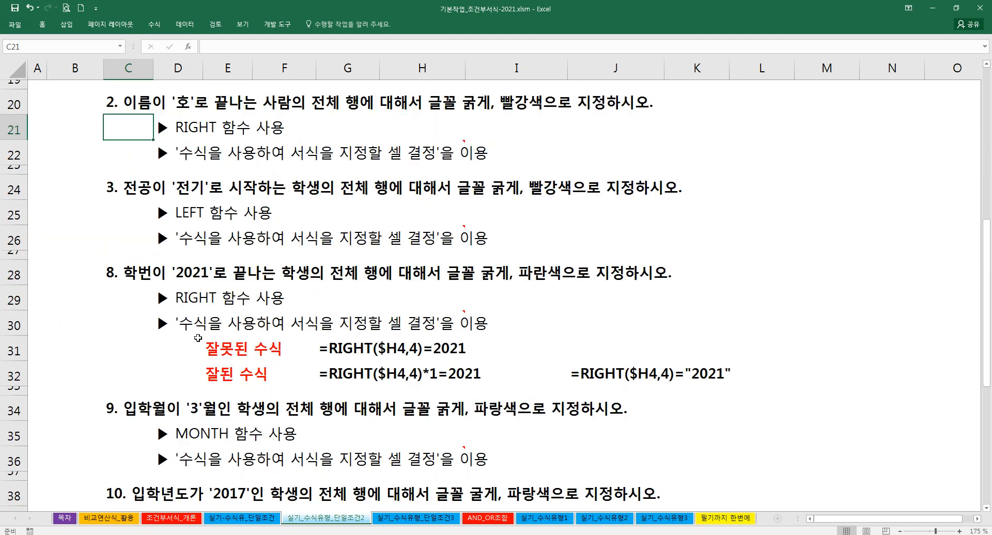
scroll(194, 383, down, 2)
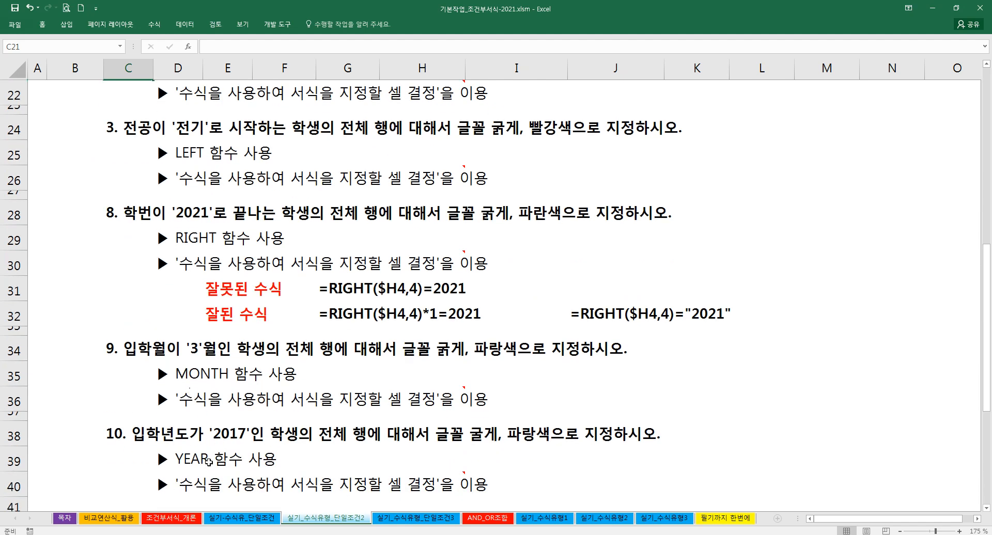
scroll(235, 346, up, 3)
scroll(235, 346, down, 3)
Add a space after 입학 in the texts of problems 9 and 10, giving 입학 월이 and 입학 년도가
click(140, 351)
double_click(127, 352)
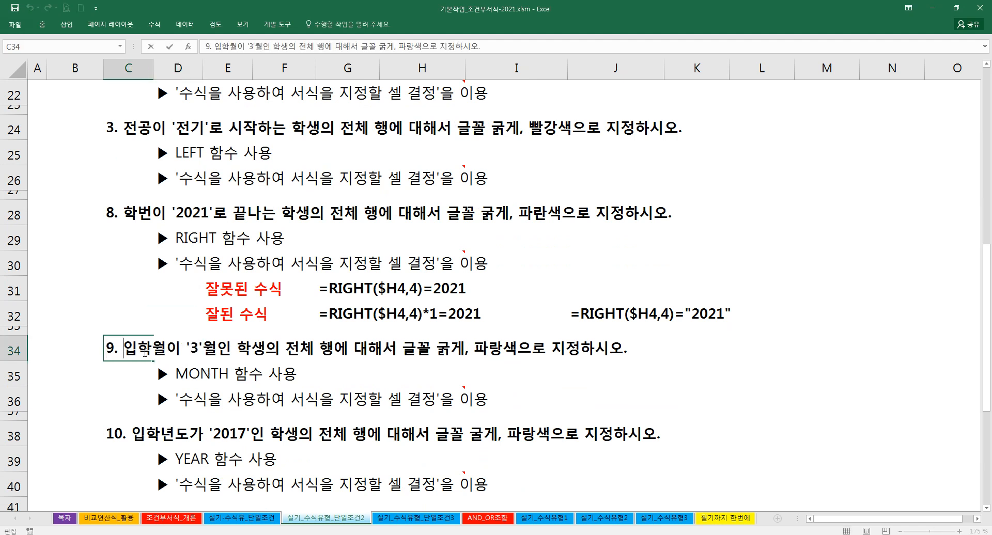
click(137, 431)
double_click(133, 433)
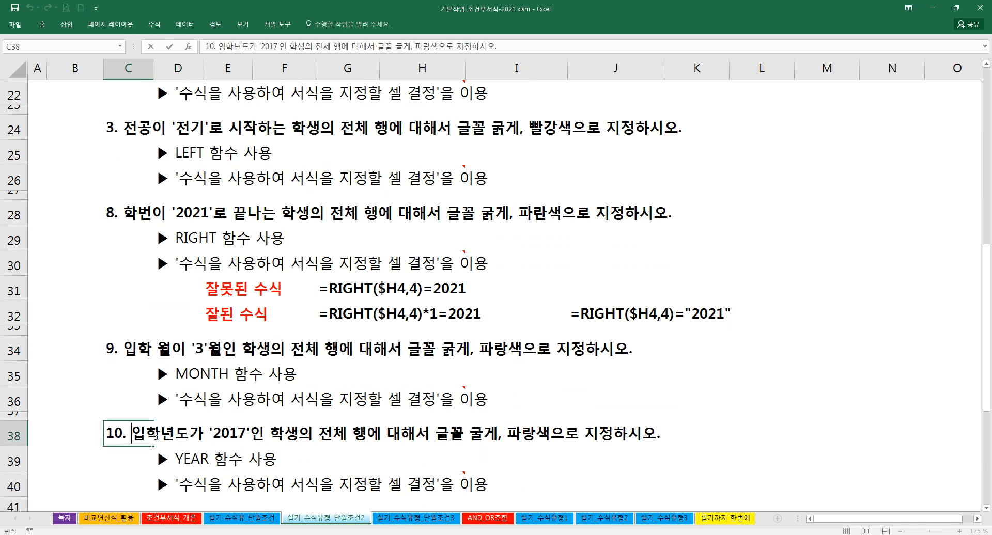
click(133, 455)
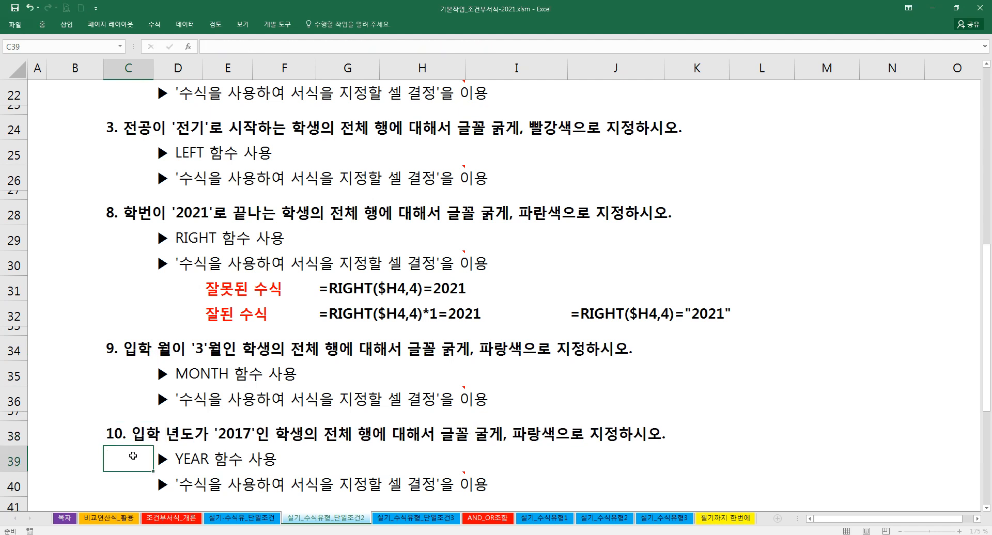
Test the wildcard comparison =B4="이*" in L4 and fill it down to L13
scroll(262, 355, up, 5)
scroll(262, 356, up, 2)
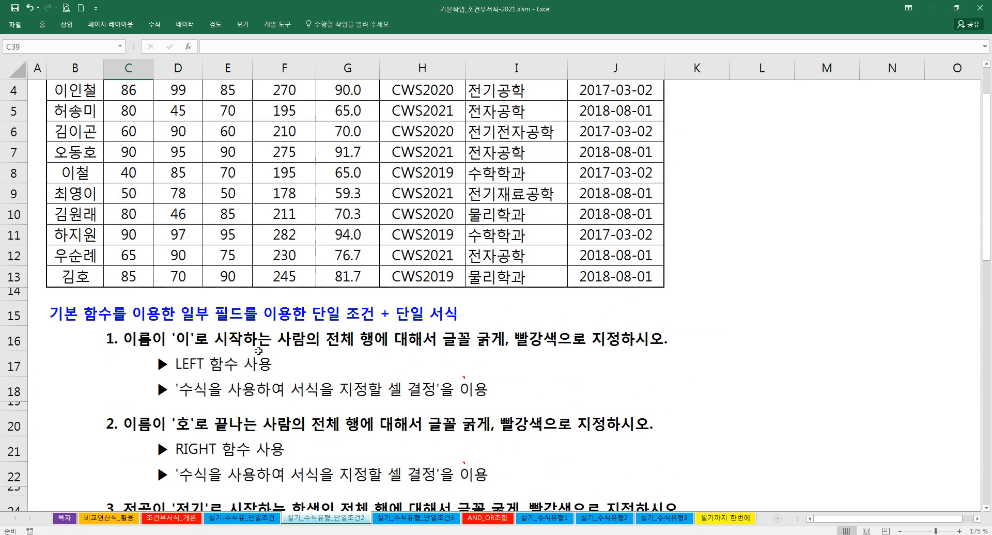
click(88, 154)
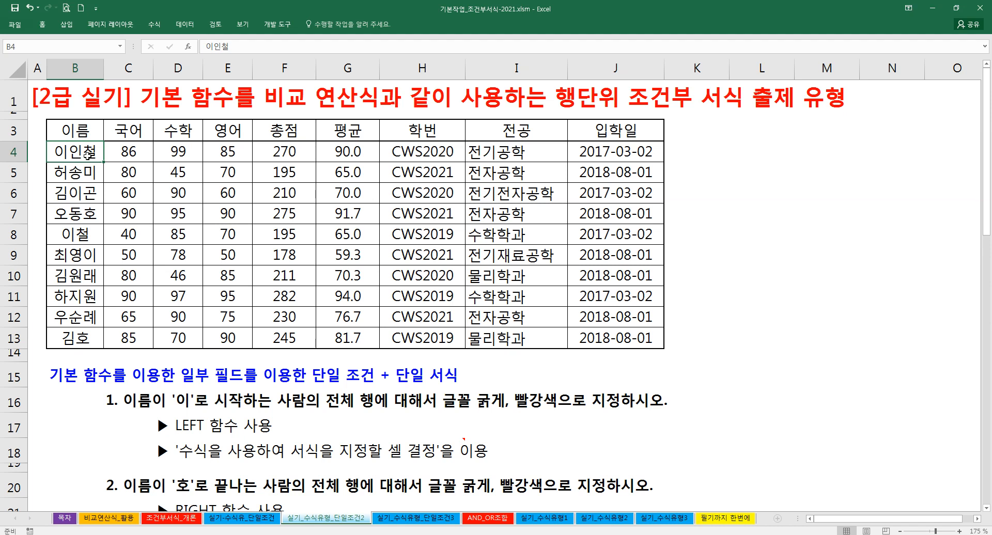
click(720, 150)
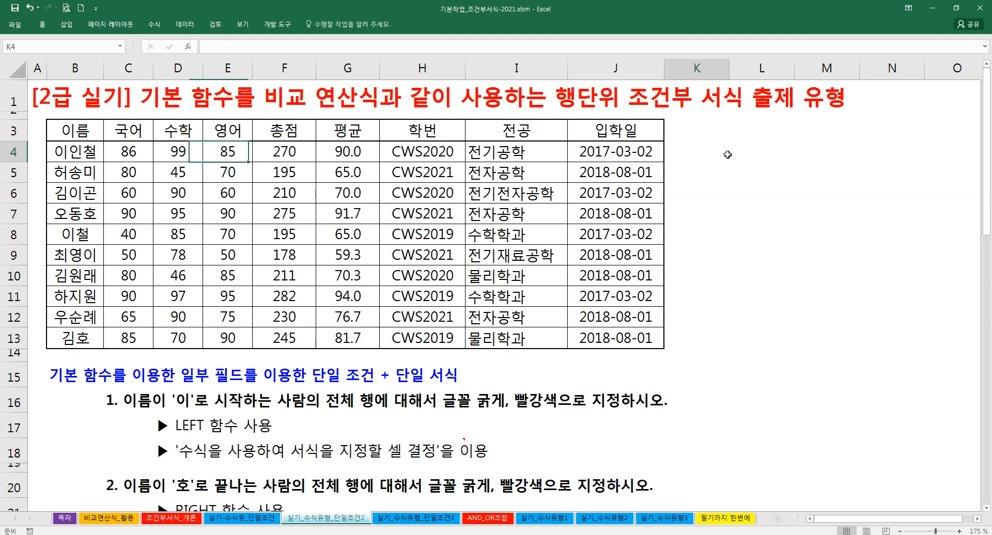
key(Right)
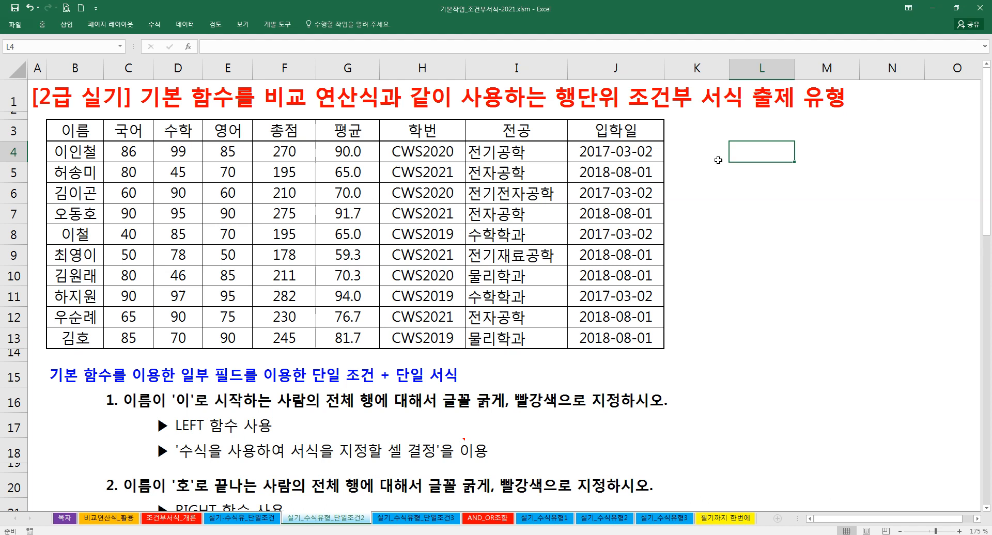
text(=)
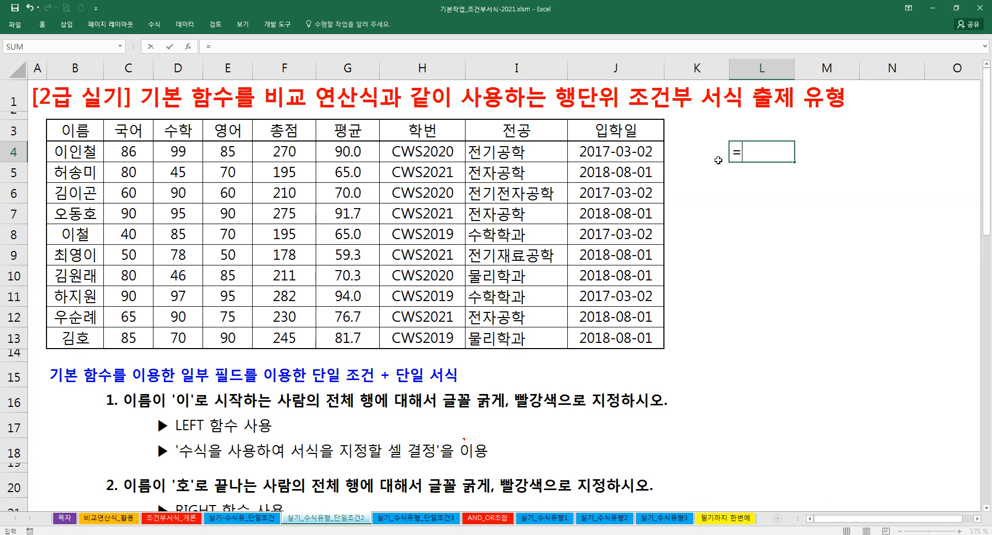
click(84, 158)
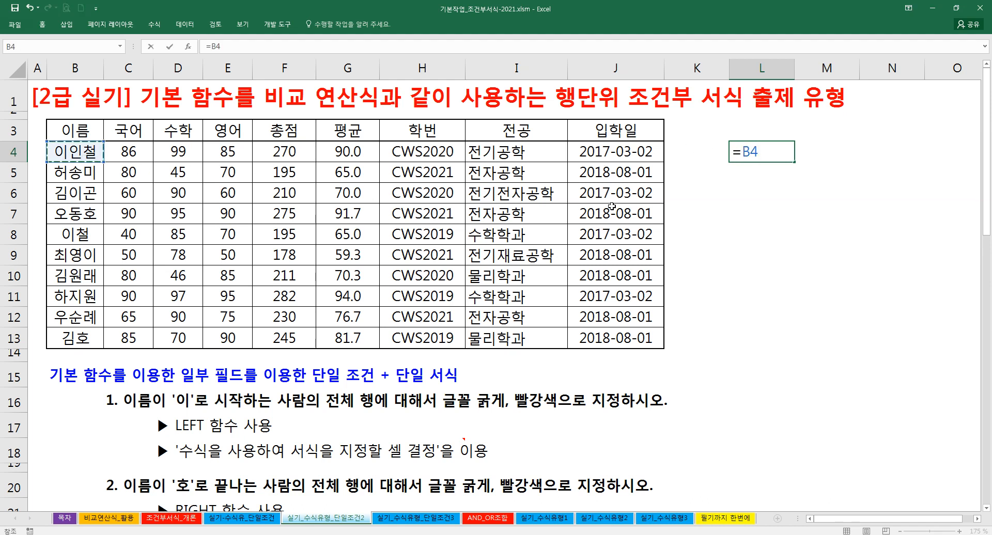
text(="이)
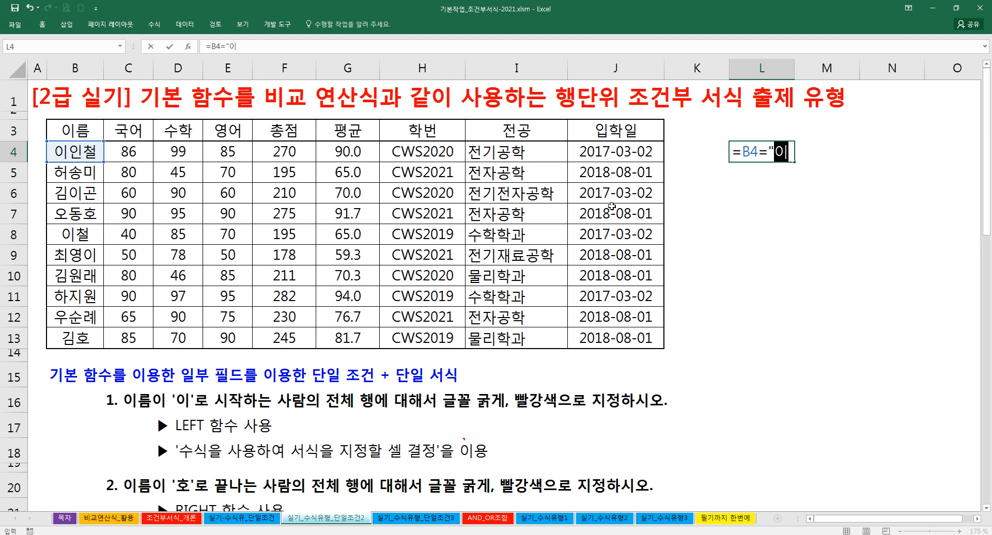
text(*")
key(ctrl+Return)
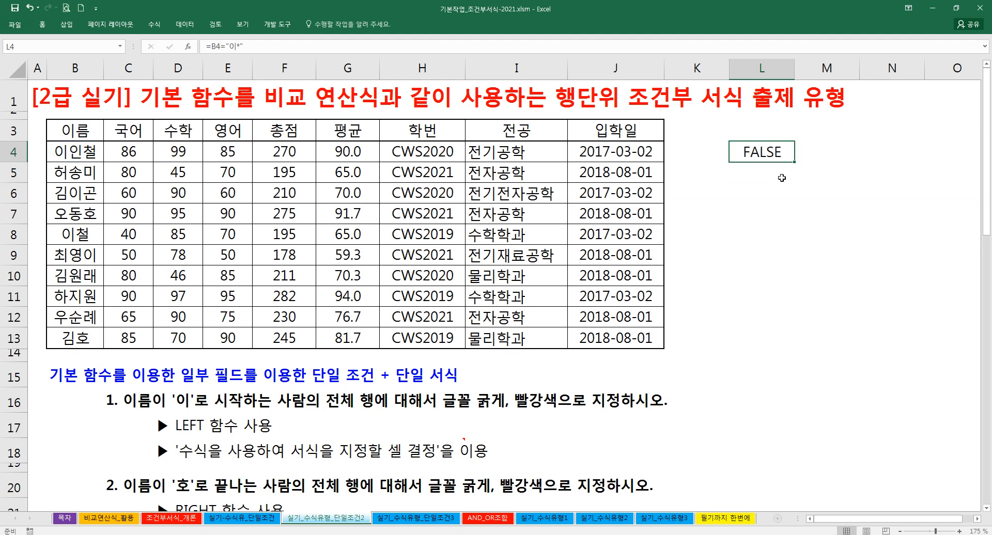
drag(796, 162, 786, 341)
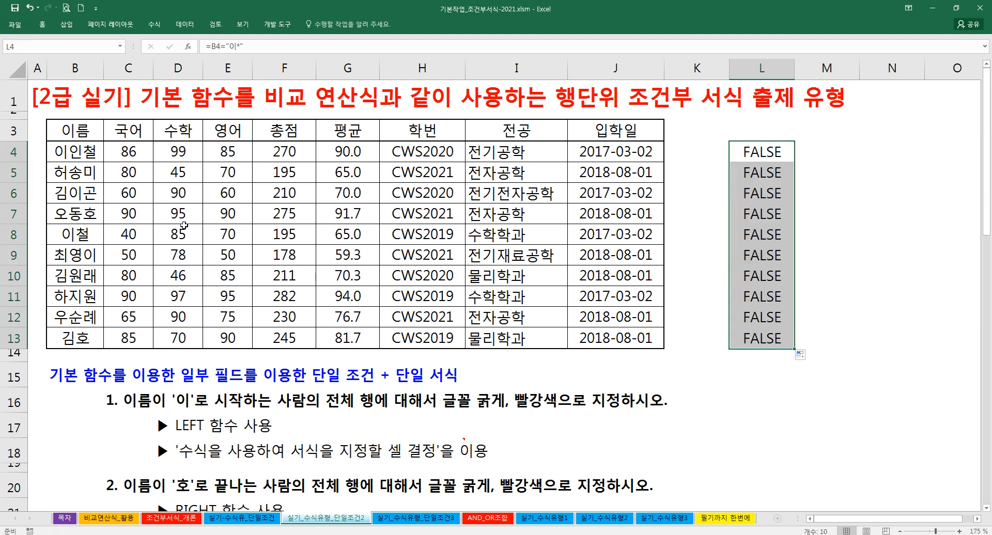
Replace the second character of the name in B8 with an asterisk to test the literal match
click(80, 232)
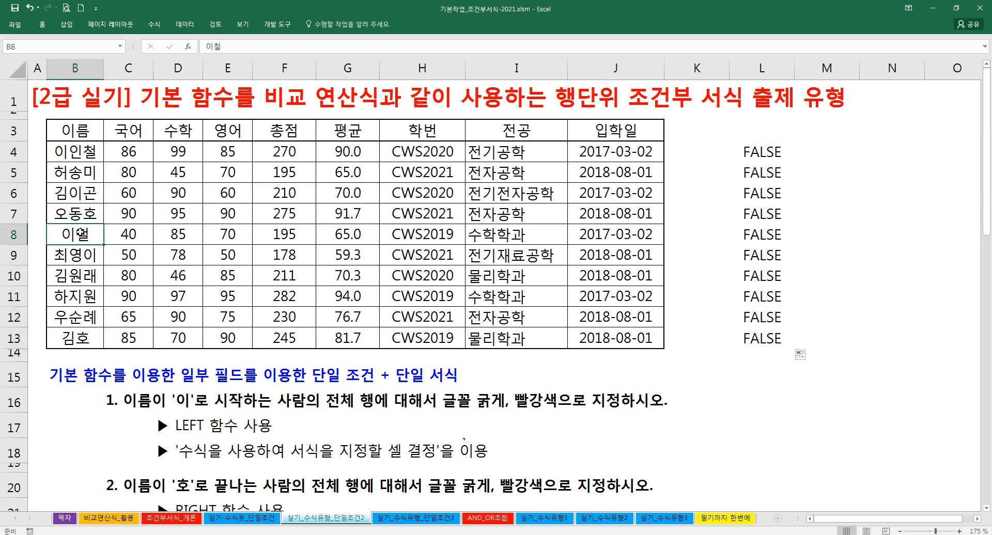
double_click(81, 232)
drag(80, 232, 111, 237)
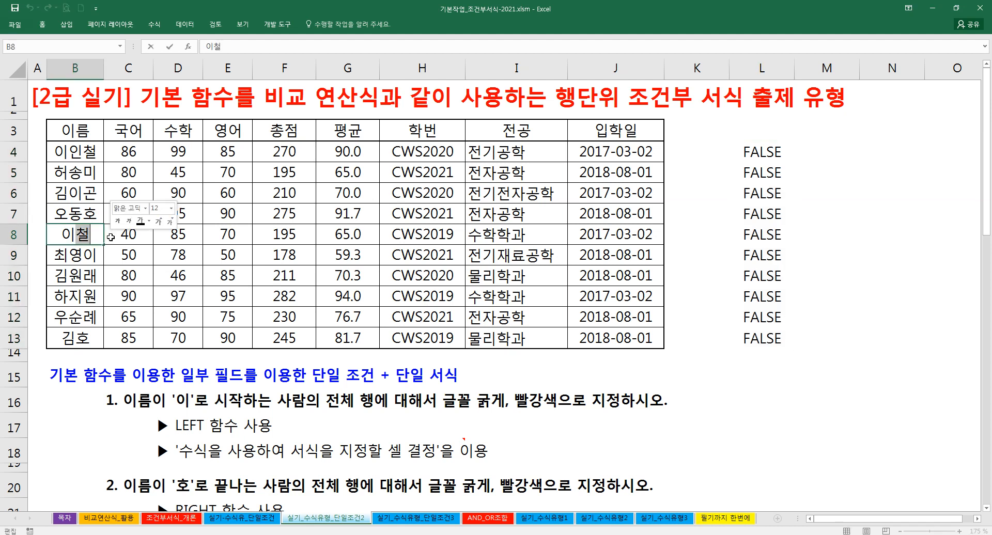
text(*)
key(Return)
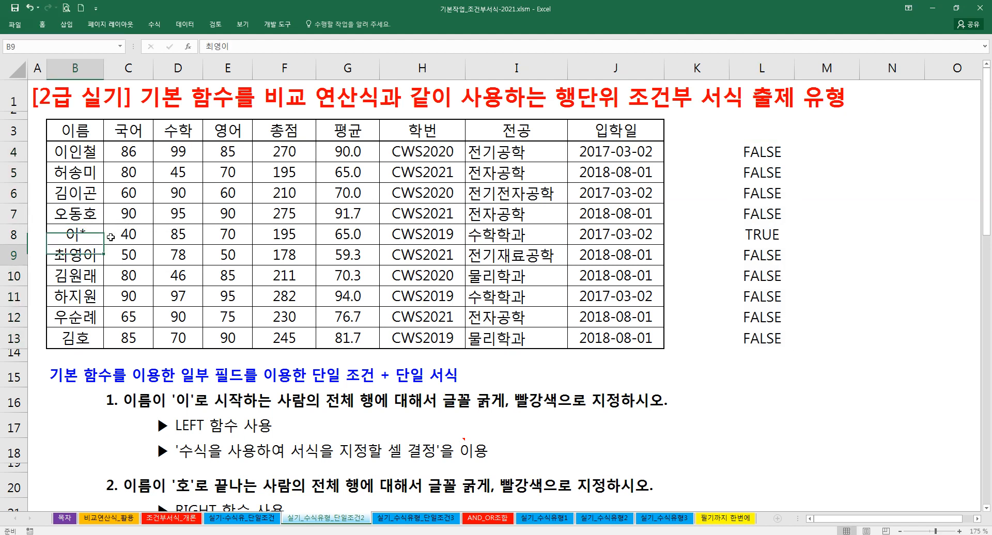
Undo the name change in B8 and the wildcard test formulas in column L
key(ctrl+z)
key(ctrl+z)
key(ctrl+z)
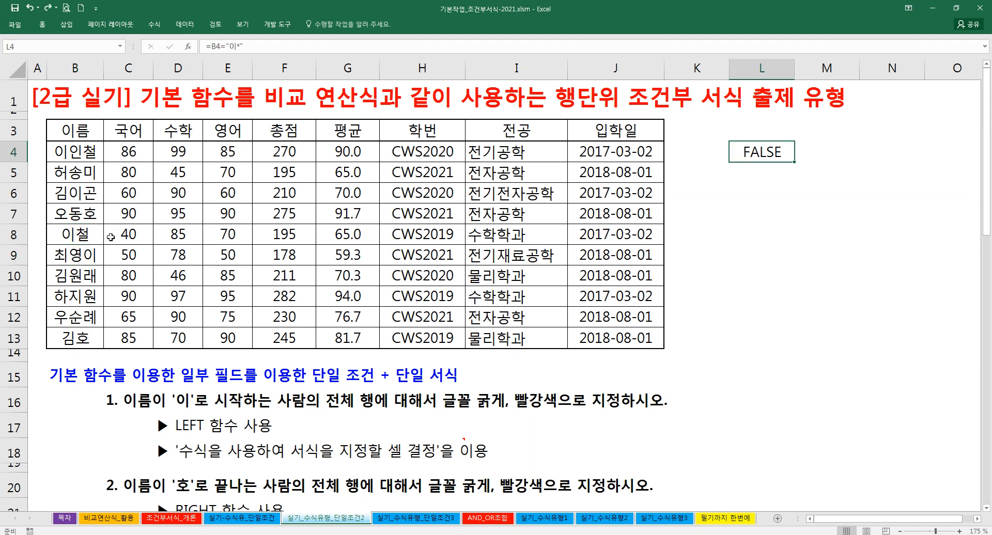
click(342, 252)
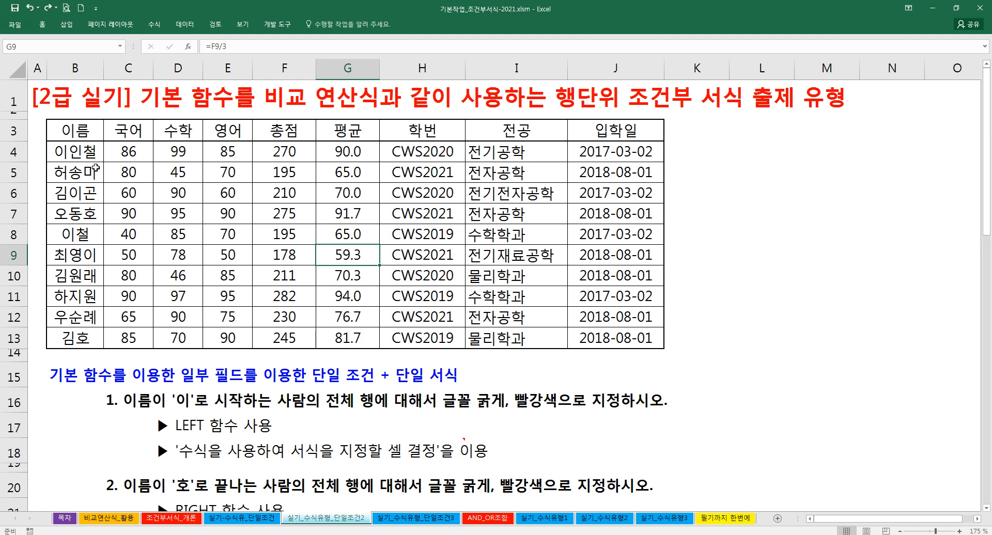
Start a LEFT formula in K4 and open its function arguments
drag(94, 158, 613, 341)
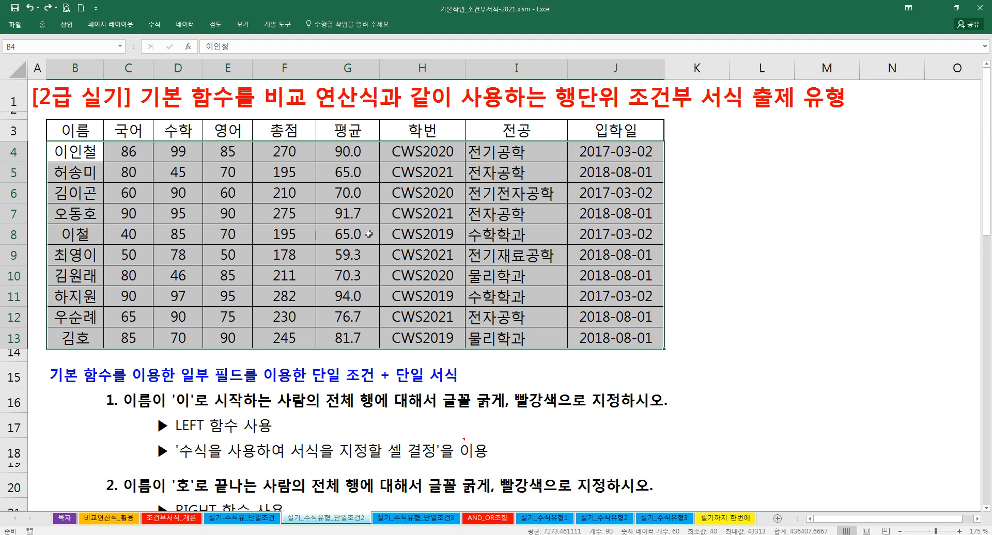
click(703, 154)
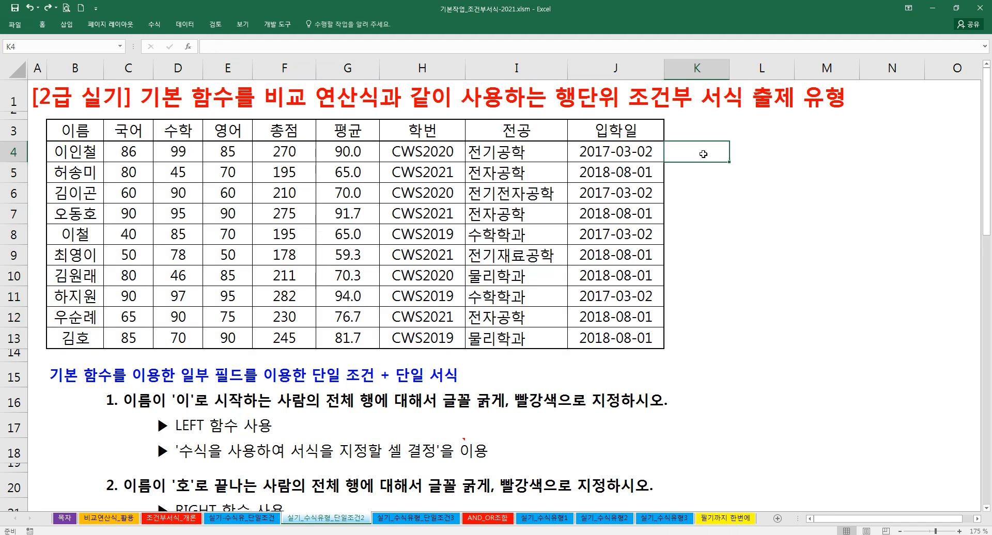
text(=)
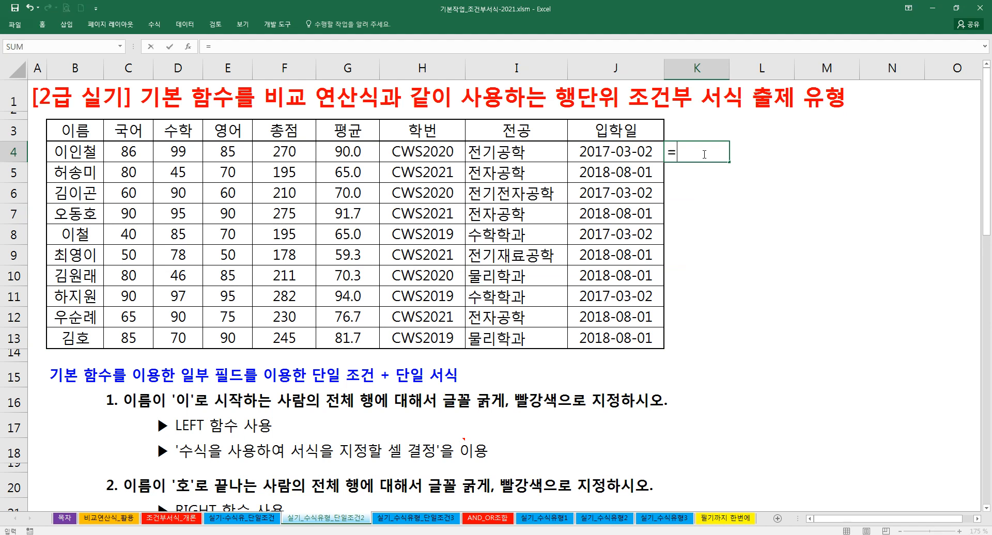
text(ㅣㄷ)
key(BackSpace)
text(LEFT()
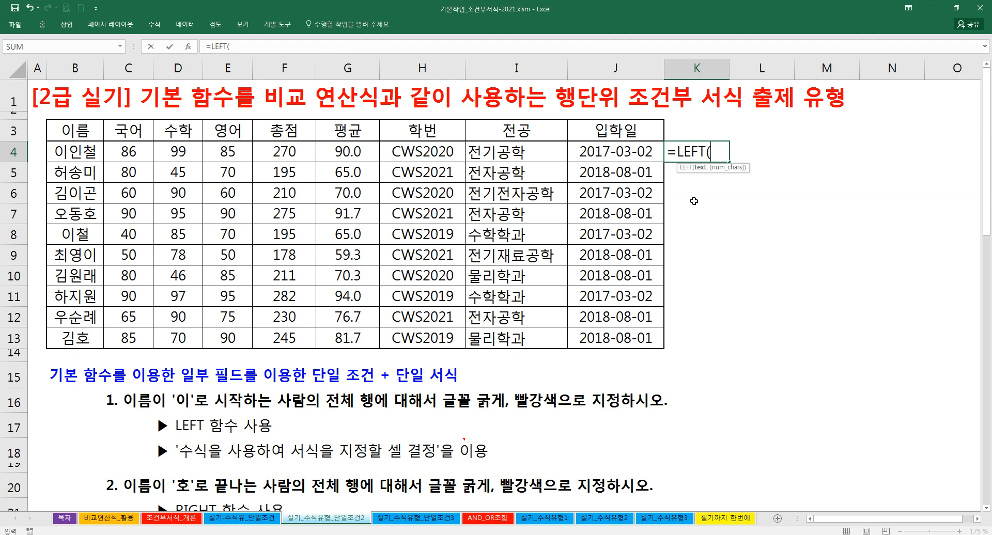
key(Return)
click(512, 304)
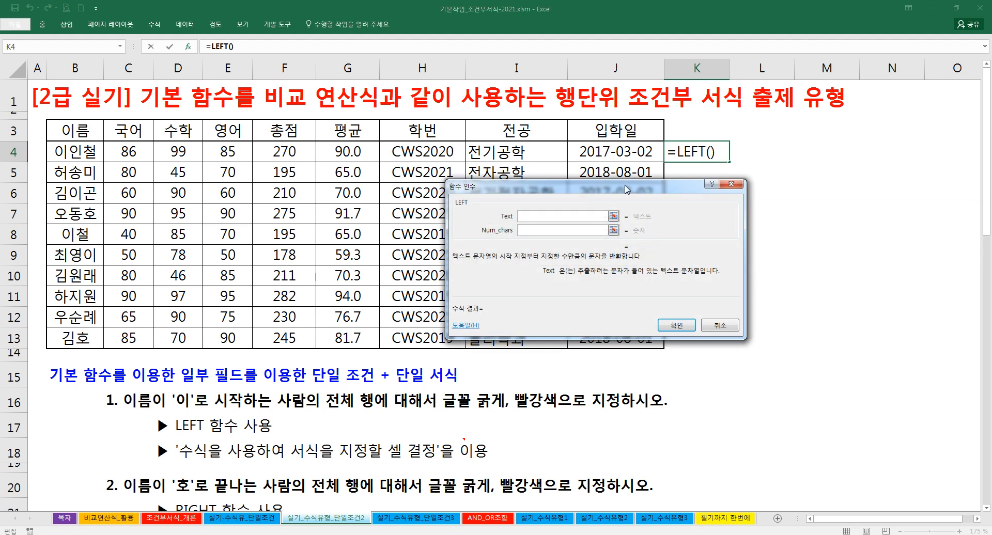
Set LEFT's text to B4 and its character count to 1, and compare the result with "이"
drag(626, 189, 653, 193)
click(88, 157)
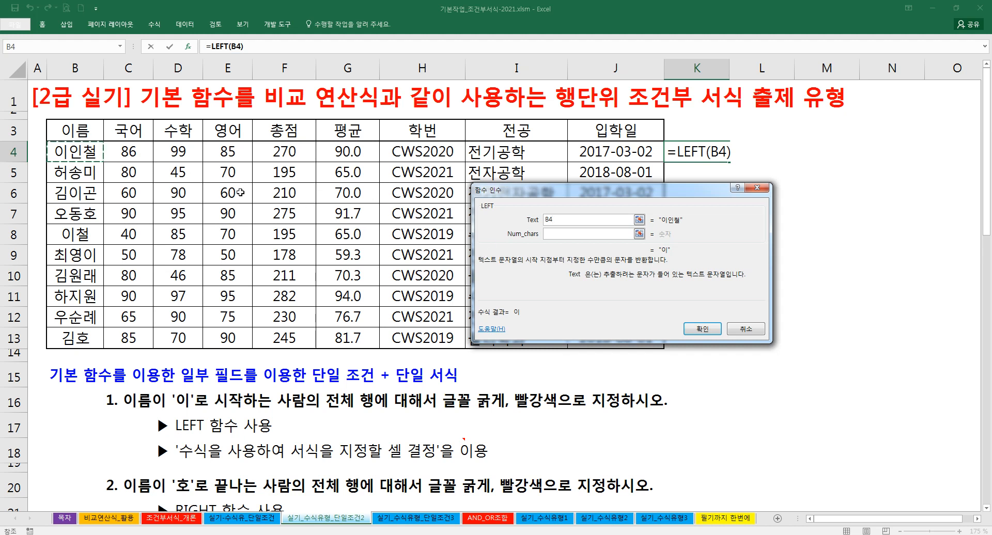
click(555, 237)
text(1)
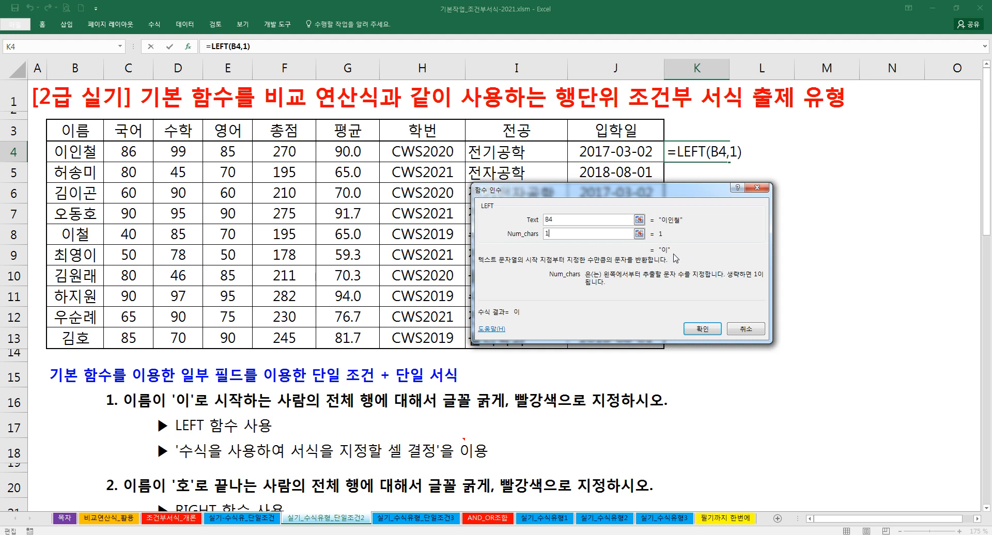
click(271, 47)
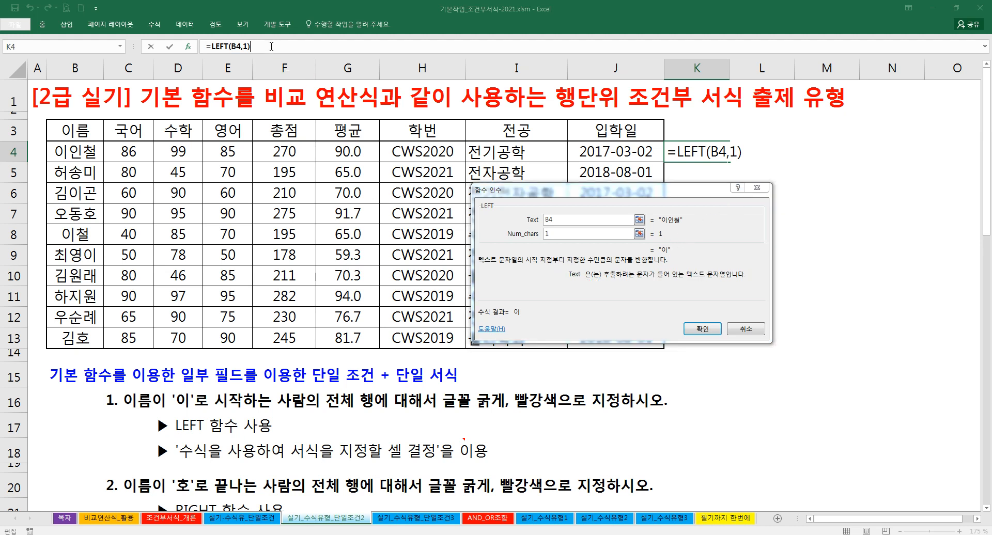
text(="이")
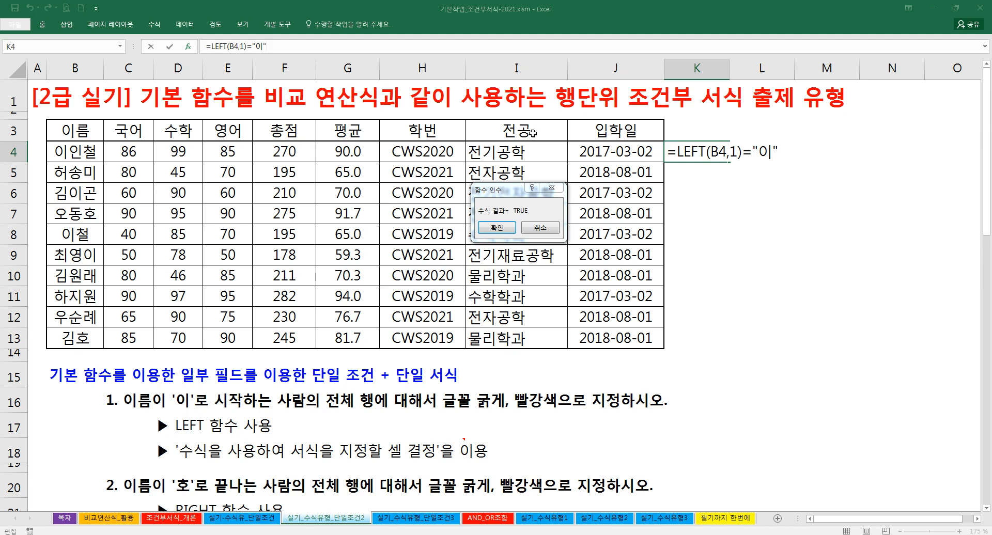
Lock the column of the B4 reference in the K4 formula, making it $B4
click(235, 48)
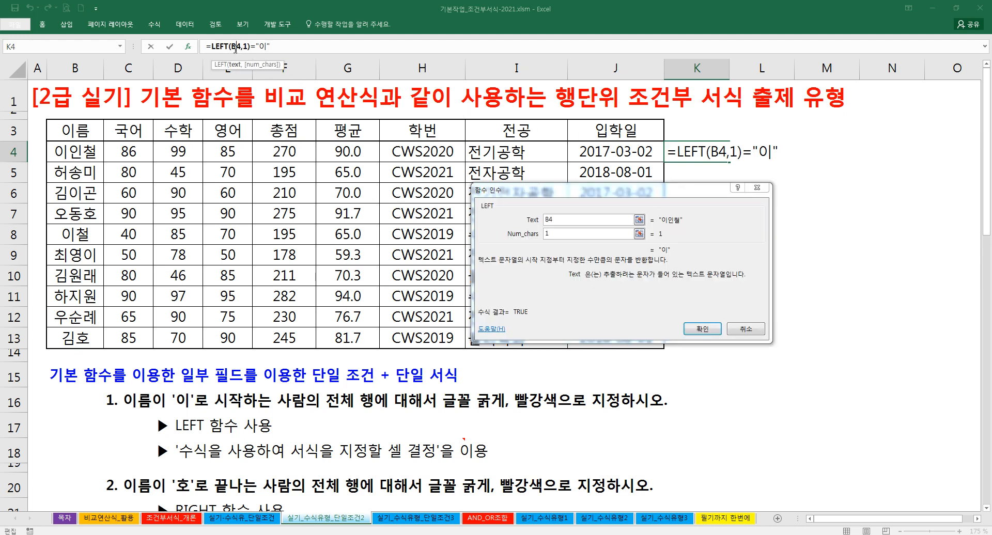
key(F4)
key(F4)
key(F4)
click(245, 46)
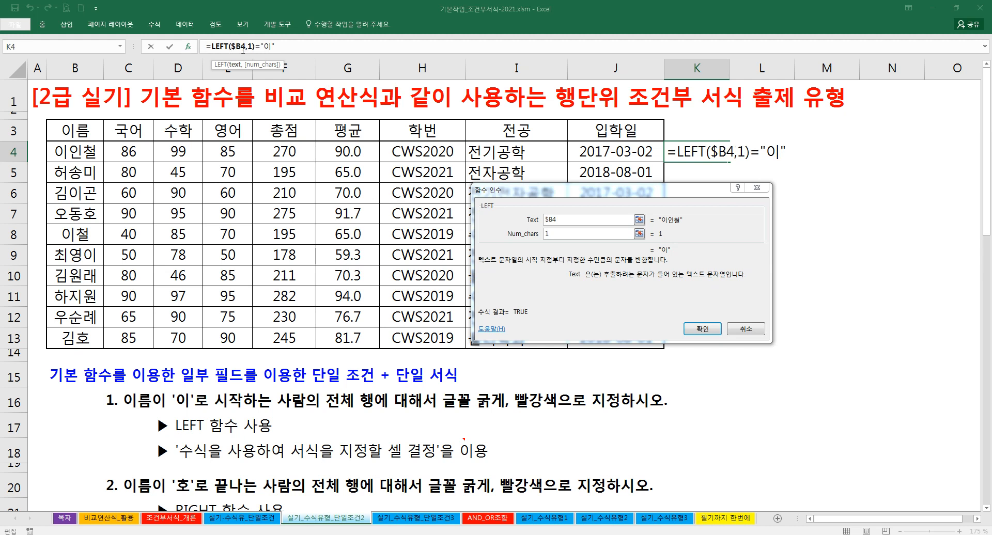
Remove the dollar sign from LEFT's text argument so the reference is B4
click(563, 220)
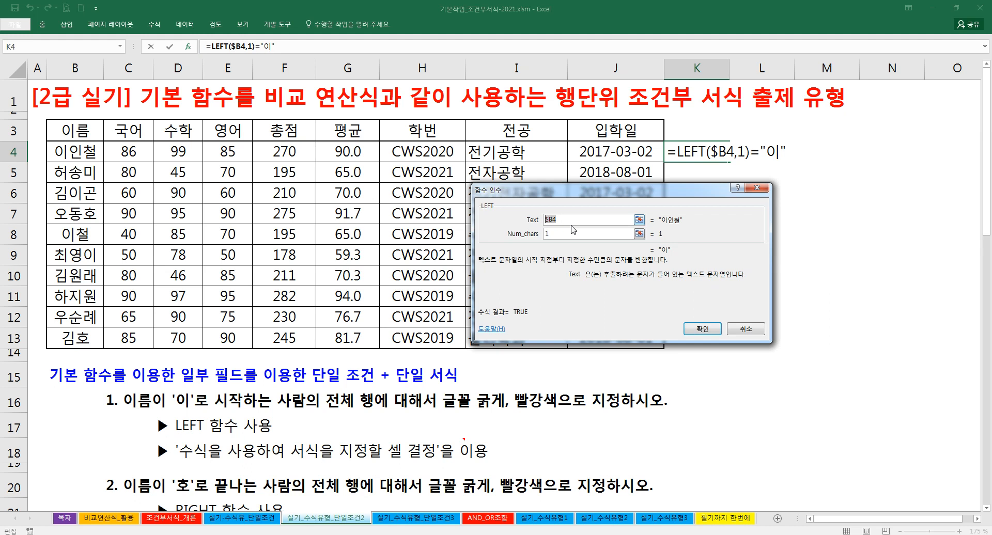
drag(562, 219, 517, 219)
drag(579, 223, 545, 222)
click(548, 219)
key(Delete)
Copy the formula =LEFT(B4,1)="이" and discard the entry in K4
drag(269, 46, 177, 51)
key(ctrl+c)
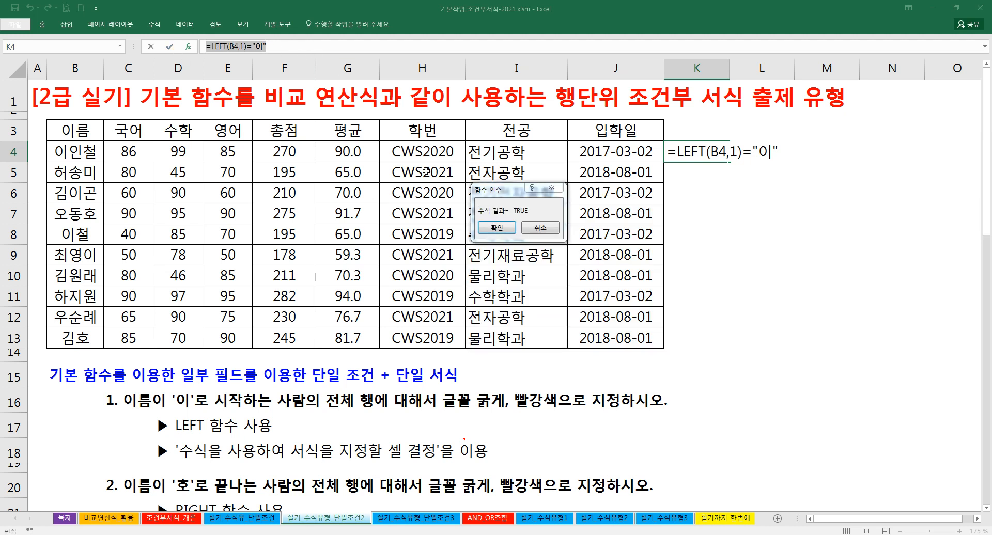
key(Escape)
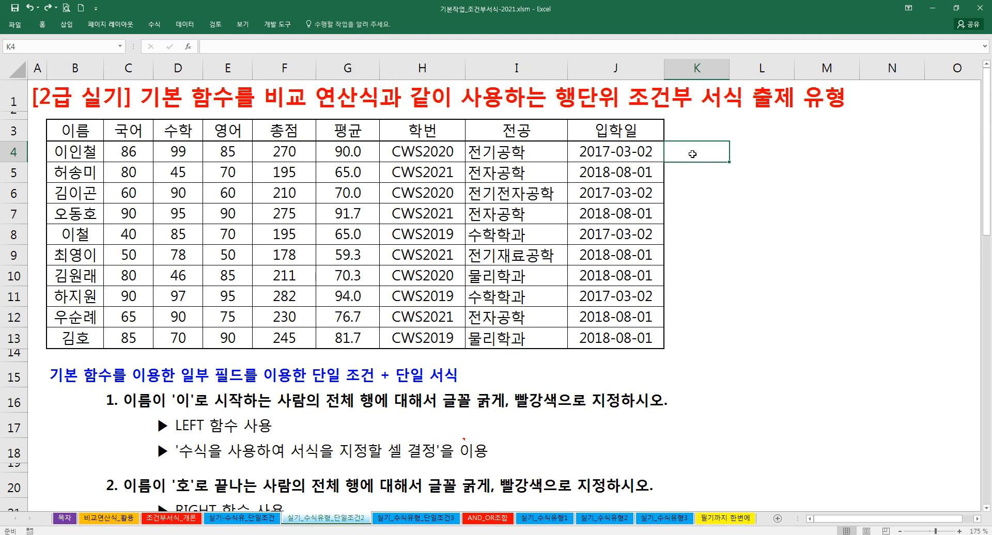
Start a new conditional formatting rule for B4:J13 of the type '수식을 사용하여 서식을 지정할 셀 결정'
click(44, 26)
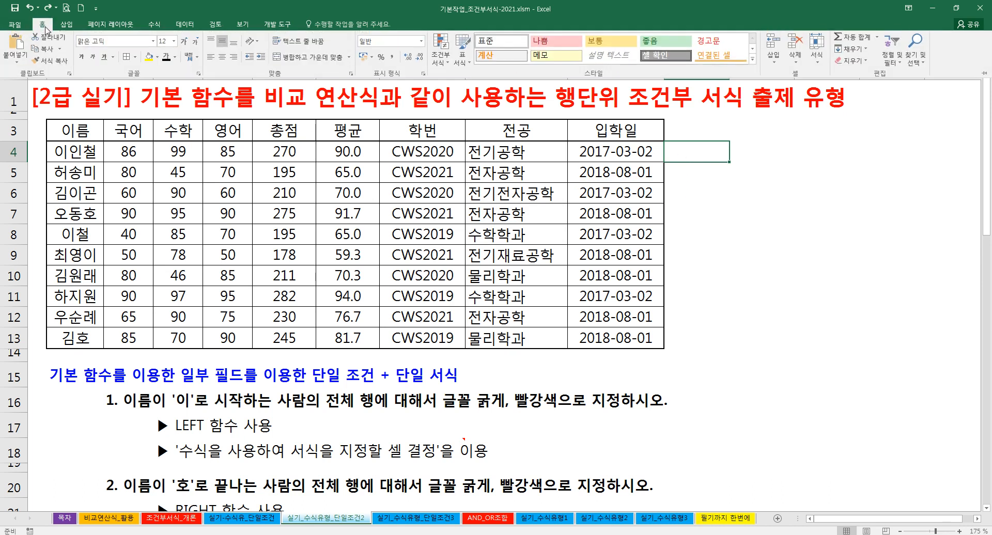
click(103, 173)
click(75, 149)
drag(75, 149, 641, 338)
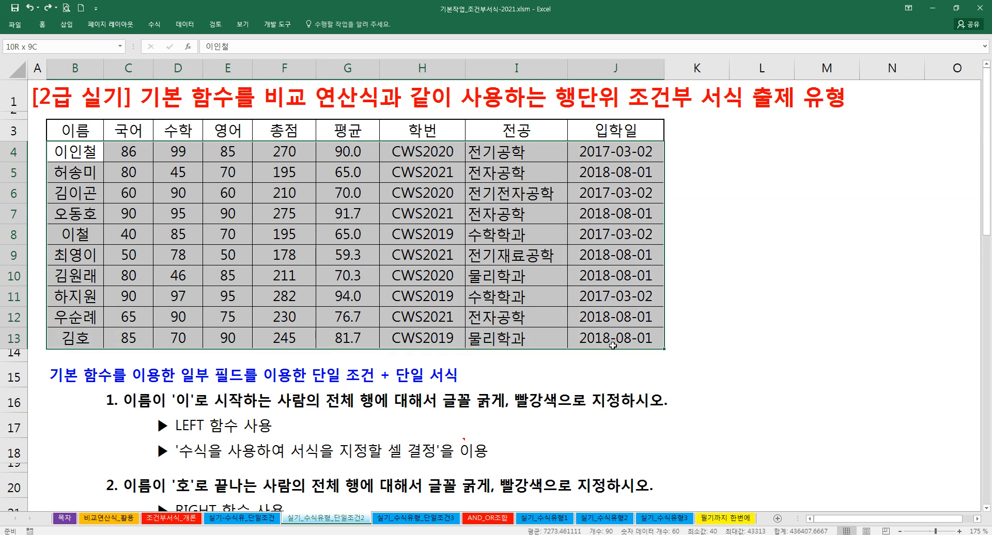
click(44, 24)
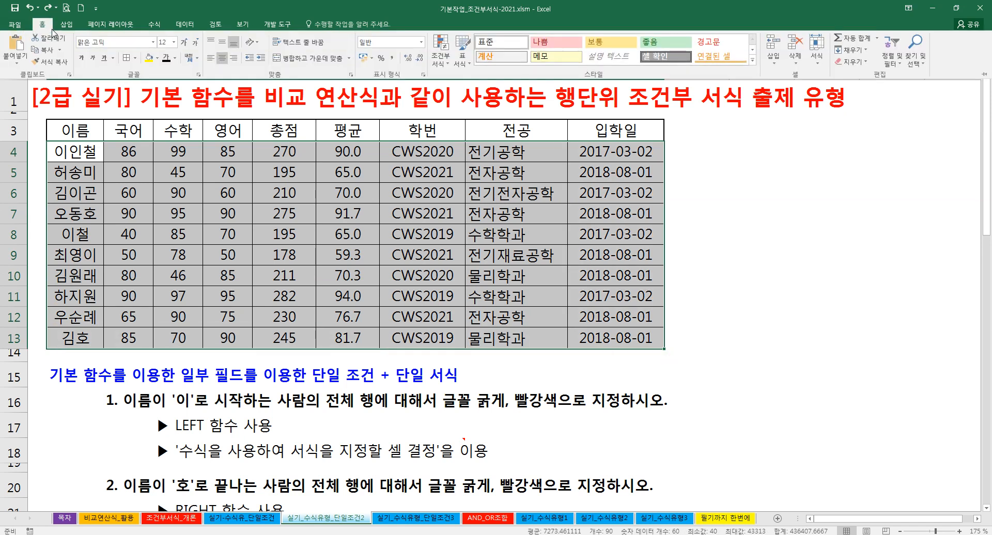
click(440, 51)
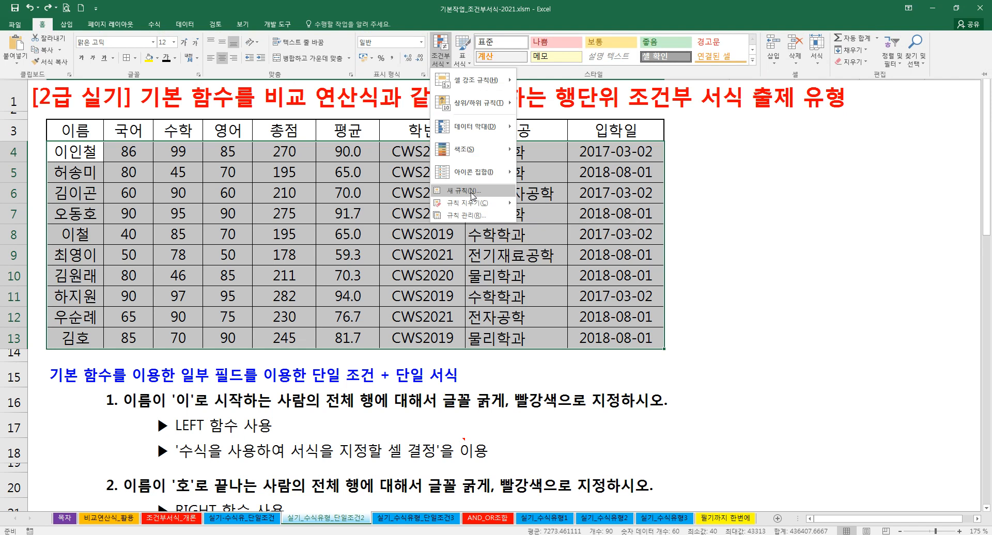
click(472, 195)
click(462, 202)
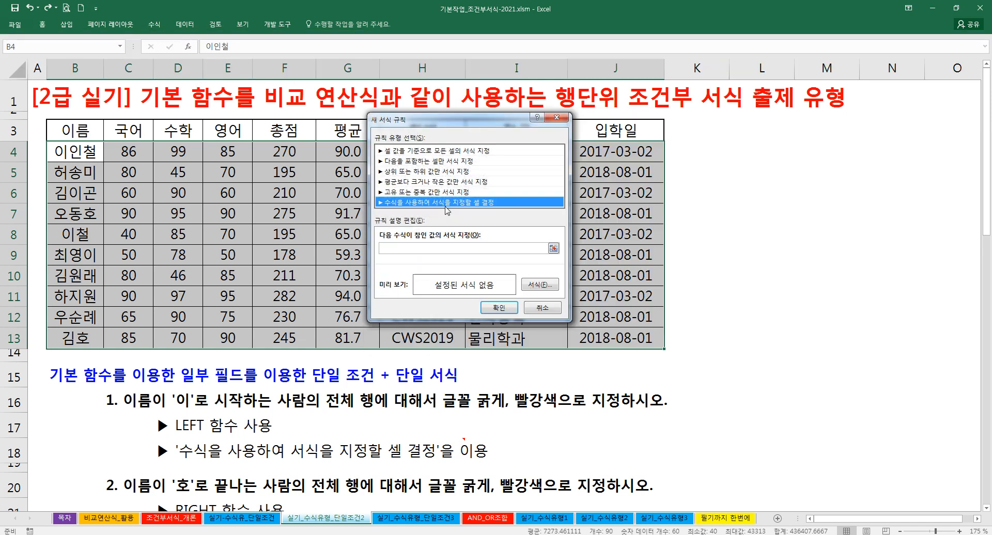
Paste the copied formula into the rule and lock its column reference, giving =LEFT($B4,1)="이"
click(402, 249)
key(ctrl+v)
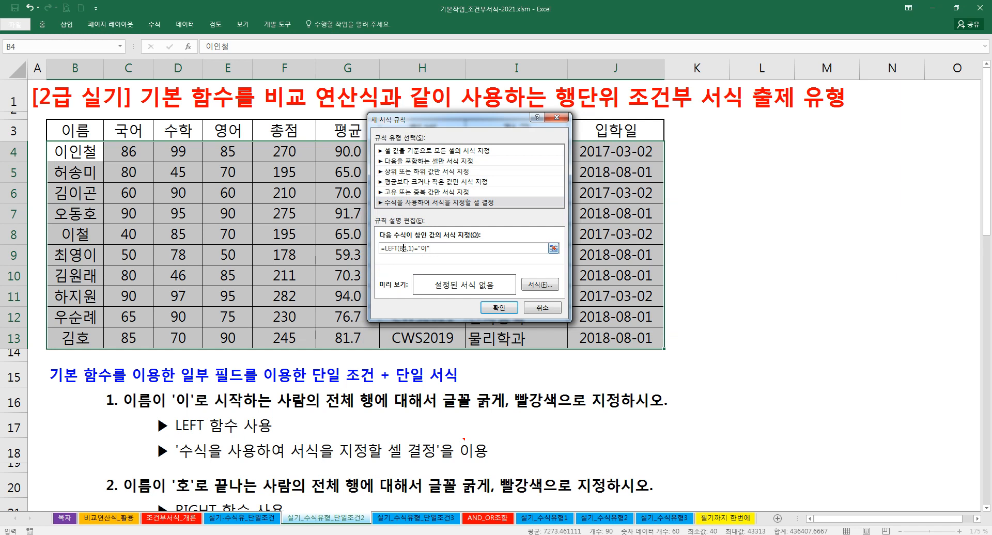
key(F4)
key(F4)
key(F4)
click(435, 250)
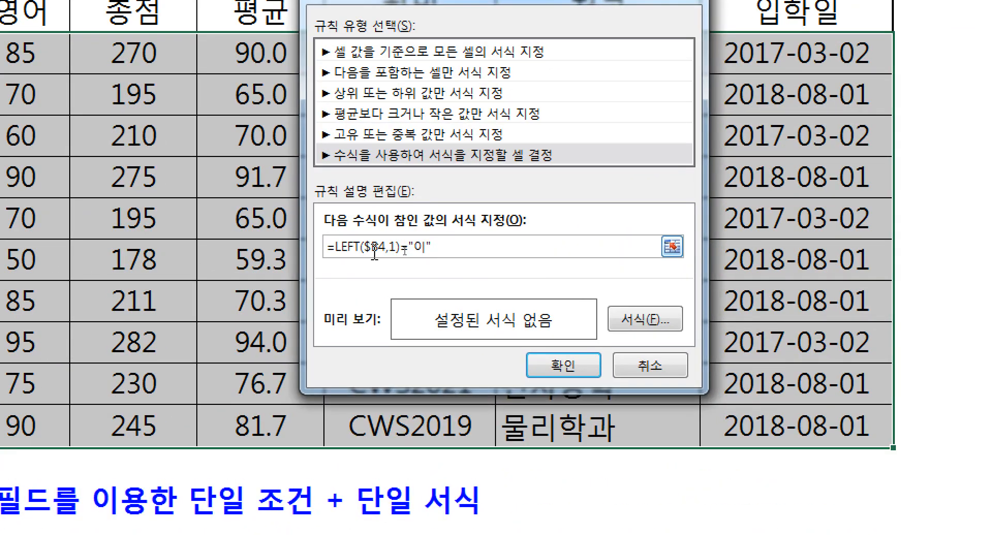
Rebuild the rule's formula from scratch as =LEFT($B4,1)="이", picking the first name cell and locking only its column
drag(469, 248, 285, 229)
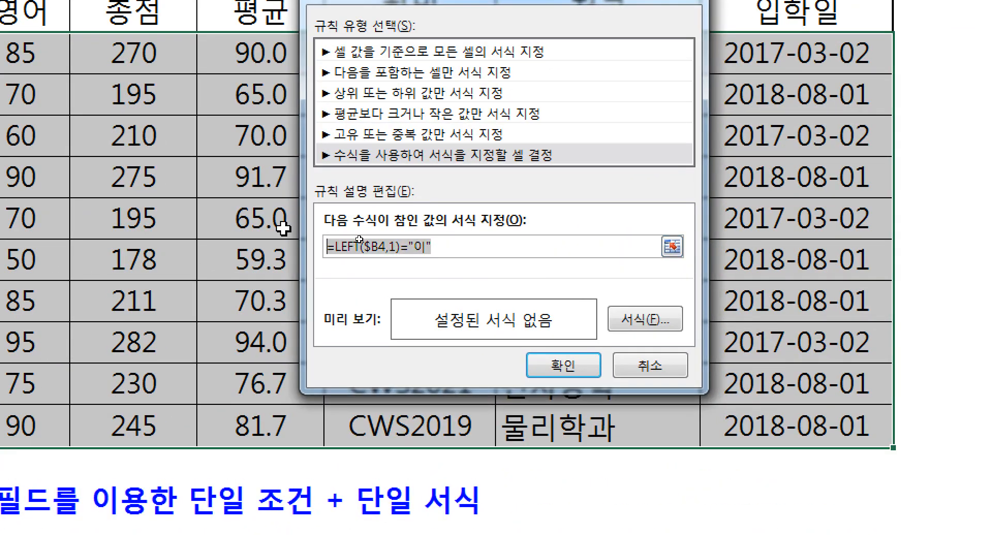
text(=ㅣㄷㄹ)
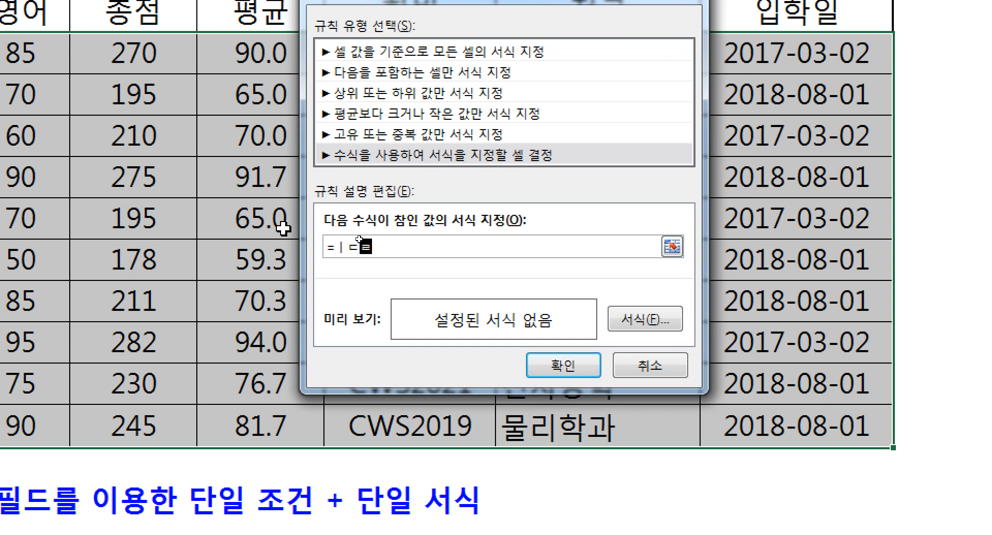
key(BackSpace)
key(BackSpace)
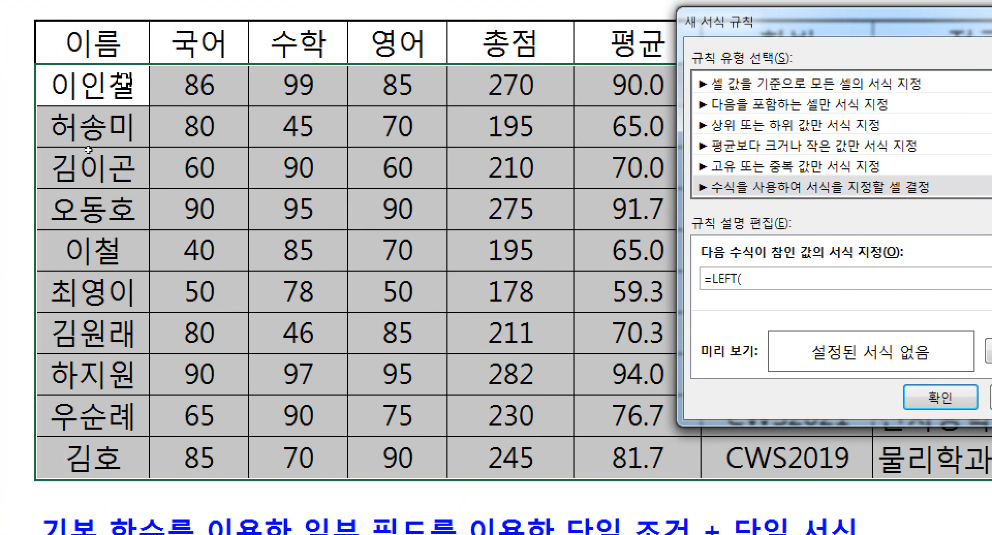
click(124, 81)
key(F4)
key(F4)
text(,)
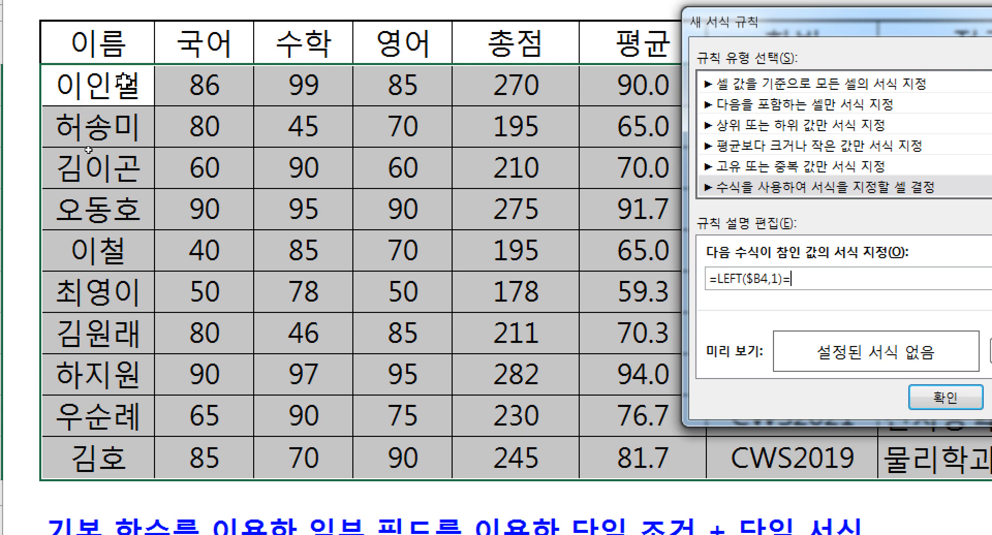
text(1)=)
key(Return)
key(Return)
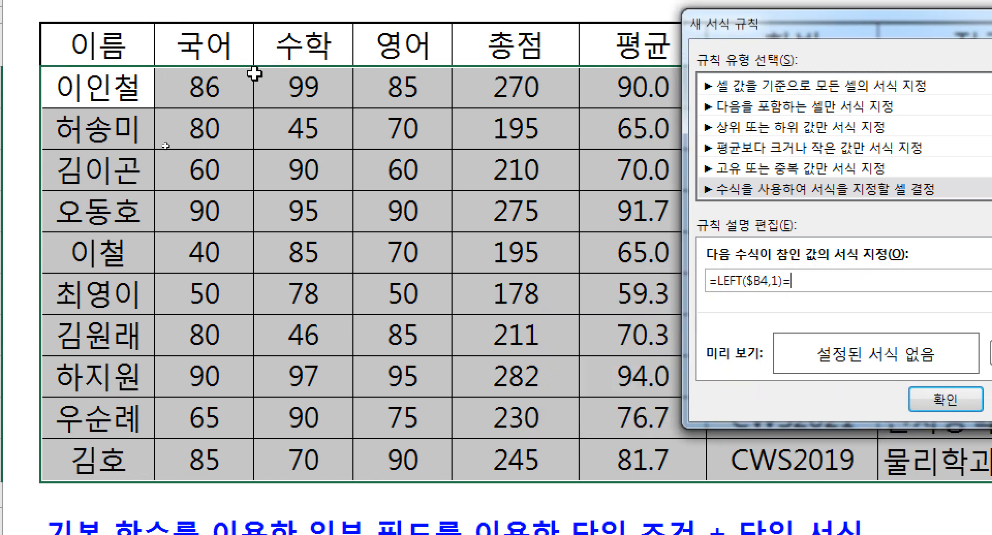
text("이")
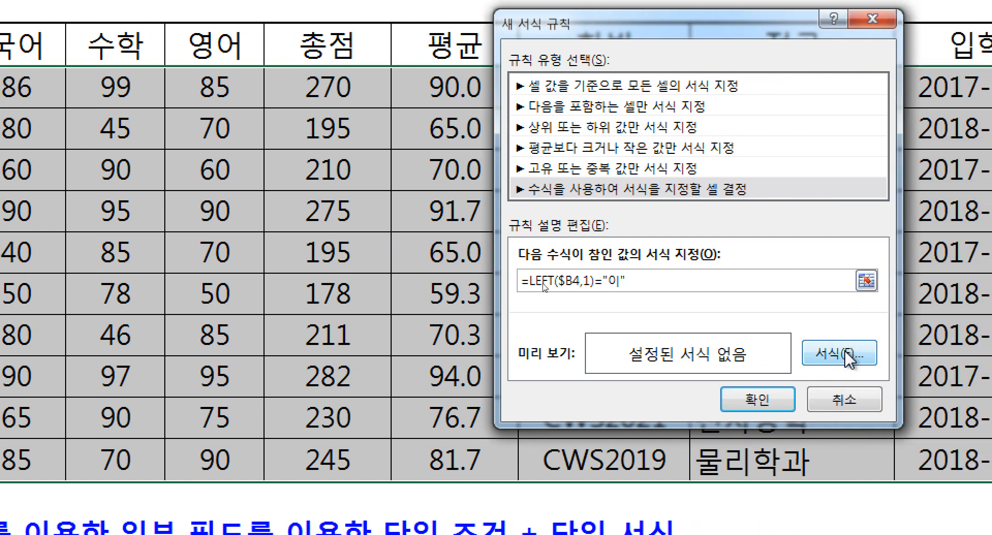
Set the rule's font format to 굵게 and standard red, and apply the rule to the table
click(854, 355)
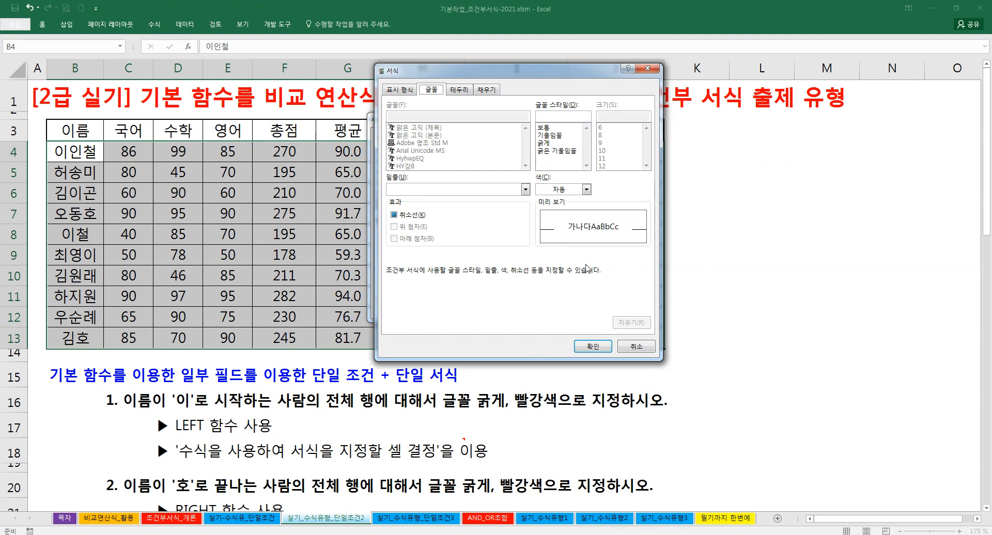
click(546, 143)
click(586, 189)
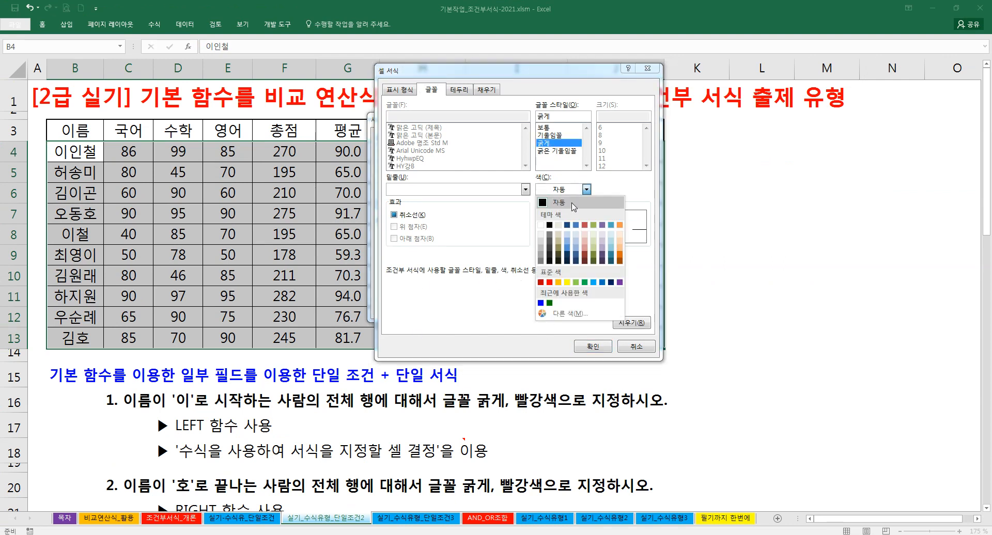
click(549, 282)
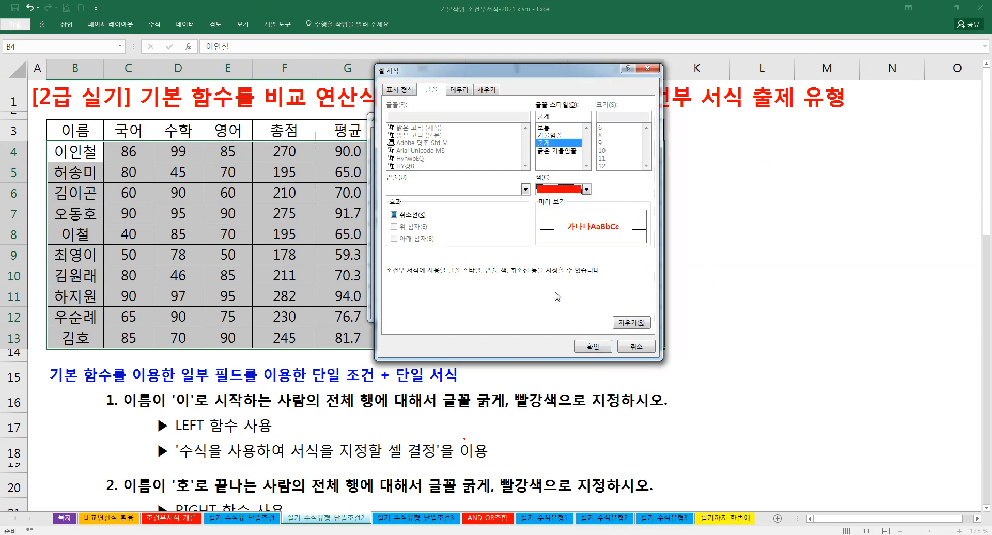
click(594, 347)
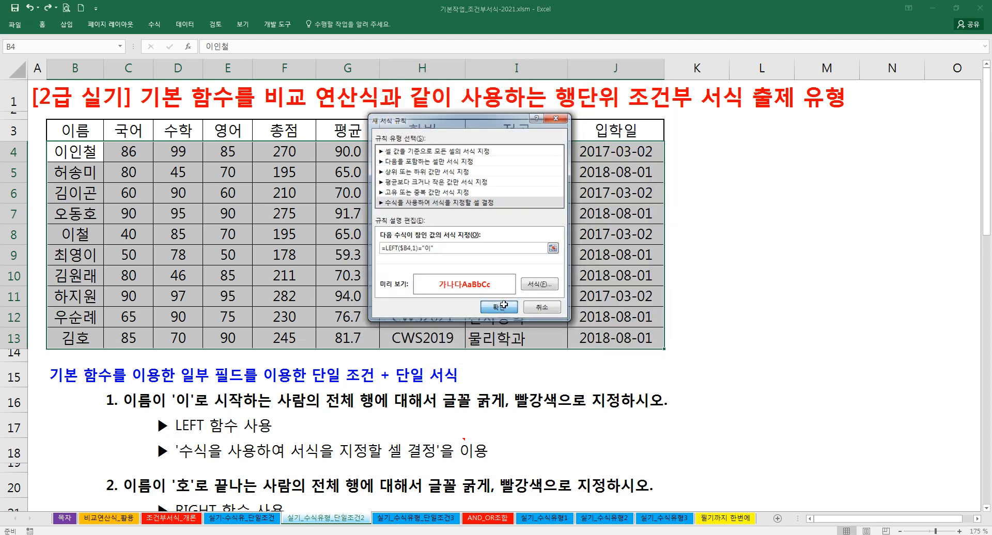
click(499, 306)
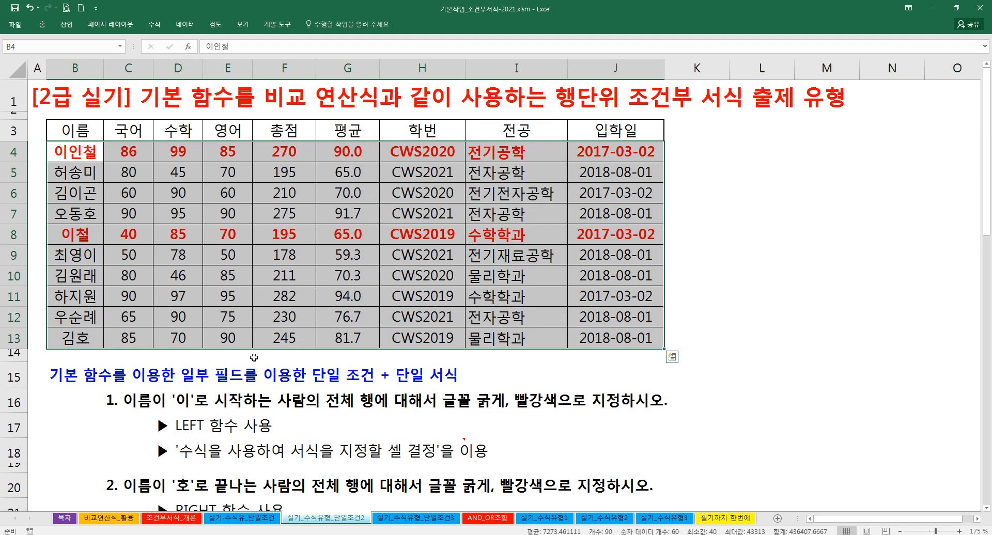
Check the answer note for problem 1 and undo the conditional formatting applied to the table
click(200, 424)
mouse_move(440, 443)
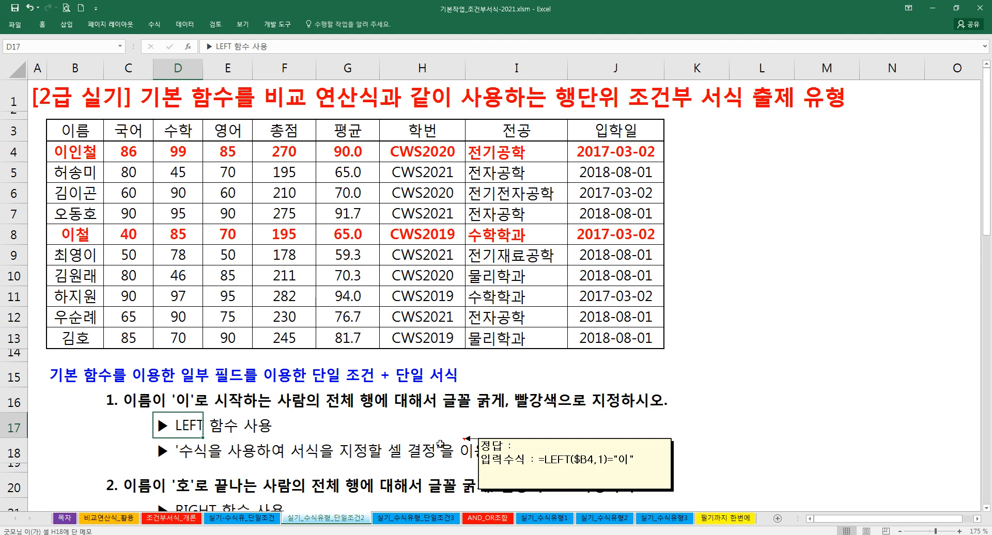
key(ctrl+z)
click(307, 419)
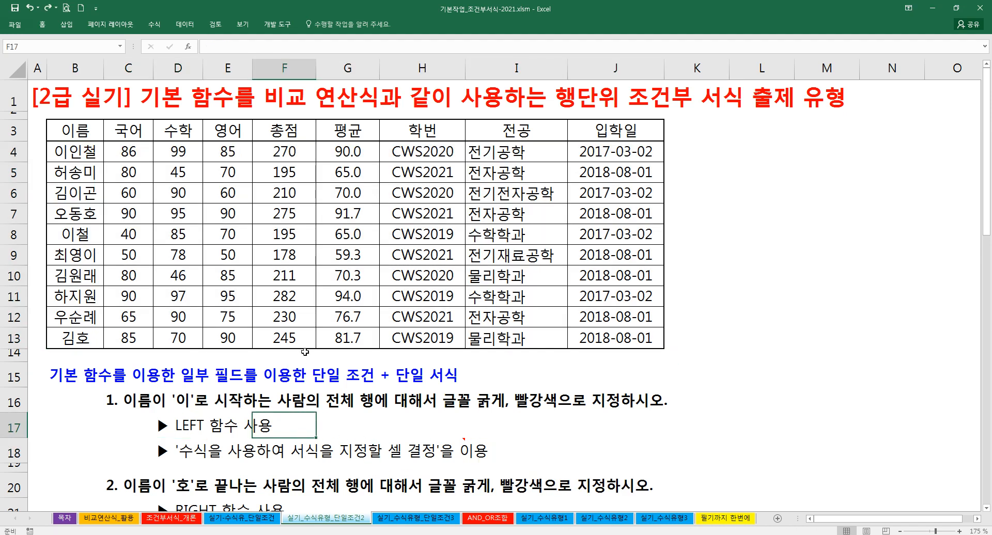
scroll(305, 358, down, 1)
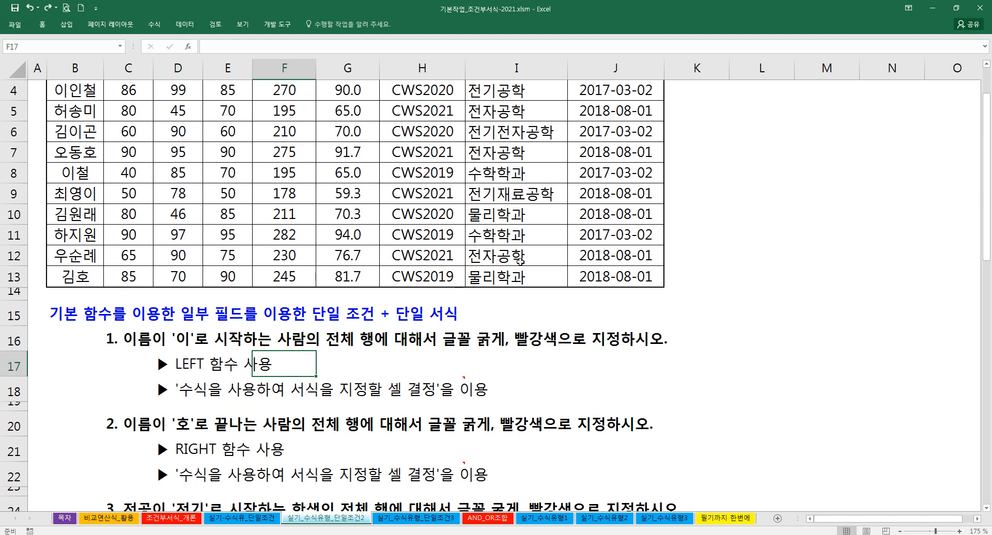
scroll(556, 244, up, 1)
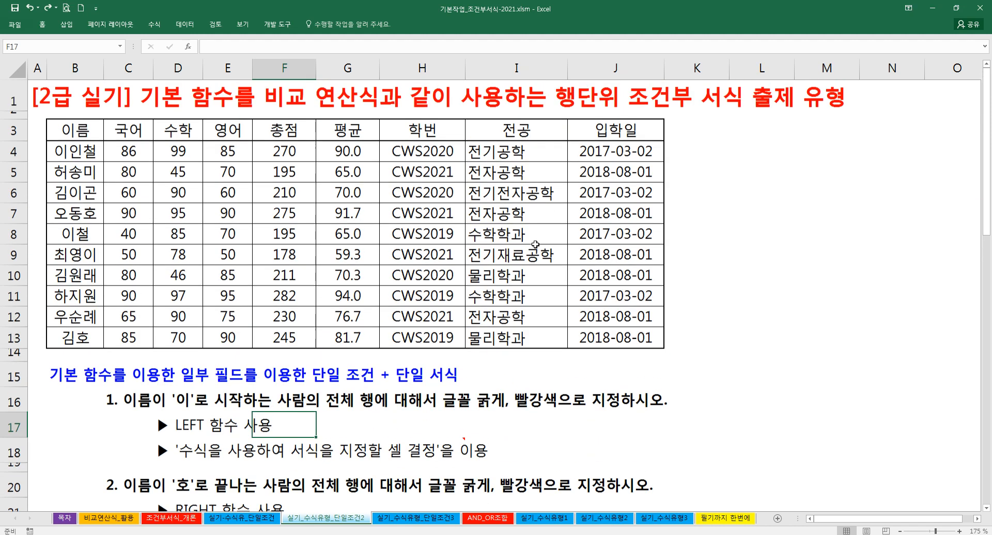
Build a RIGHT function in K4 with $B4 as Text and 1 as Num_chars
click(694, 149)
text(=RIG)
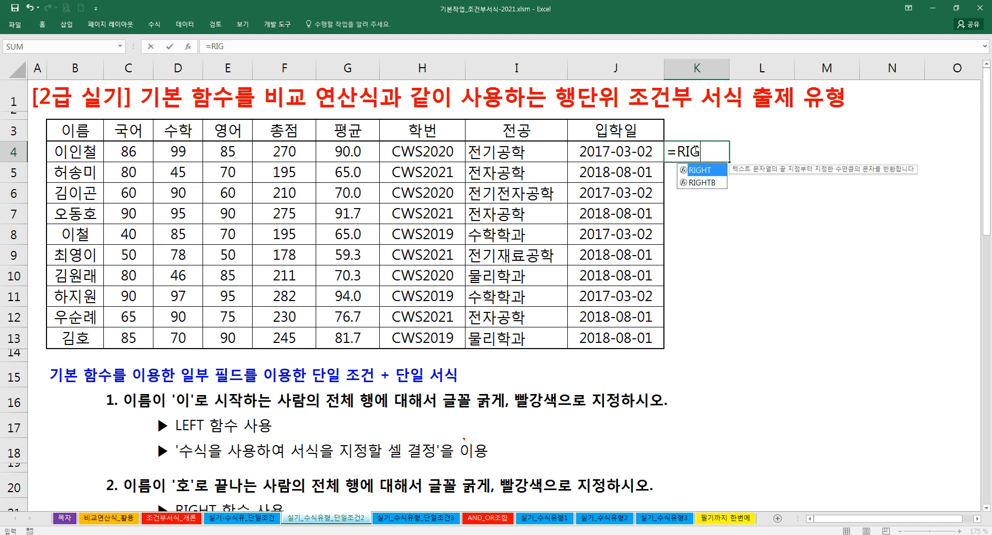
text(HT()
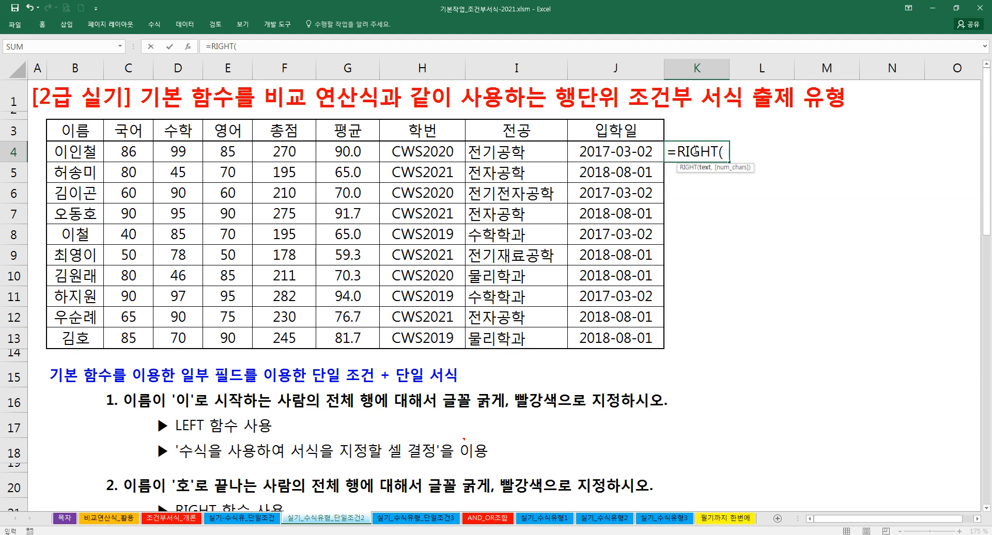
key(ctrl+a)
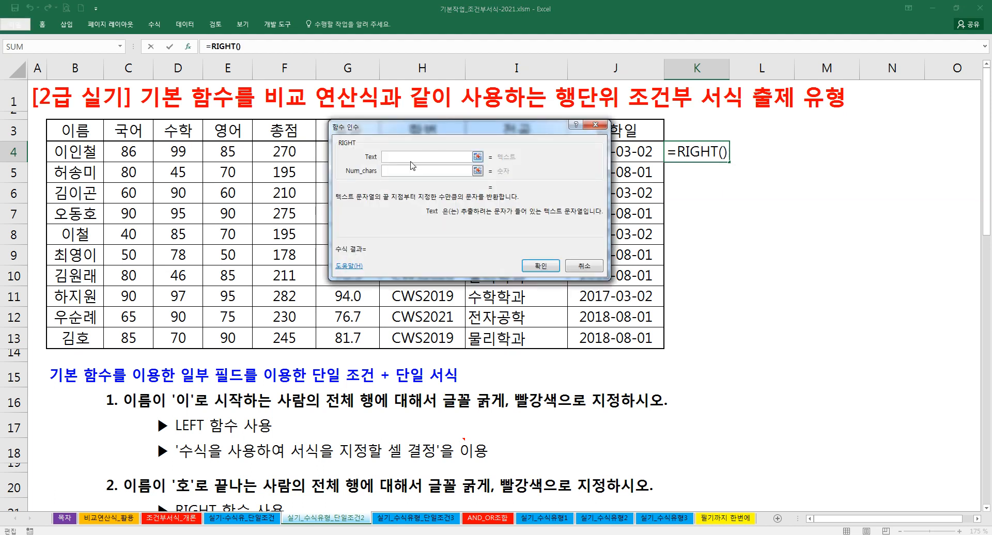
click(82, 154)
click(384, 174)
text(1)
key(shift+Tab)
key(F4)
key(F4)
key(F4)
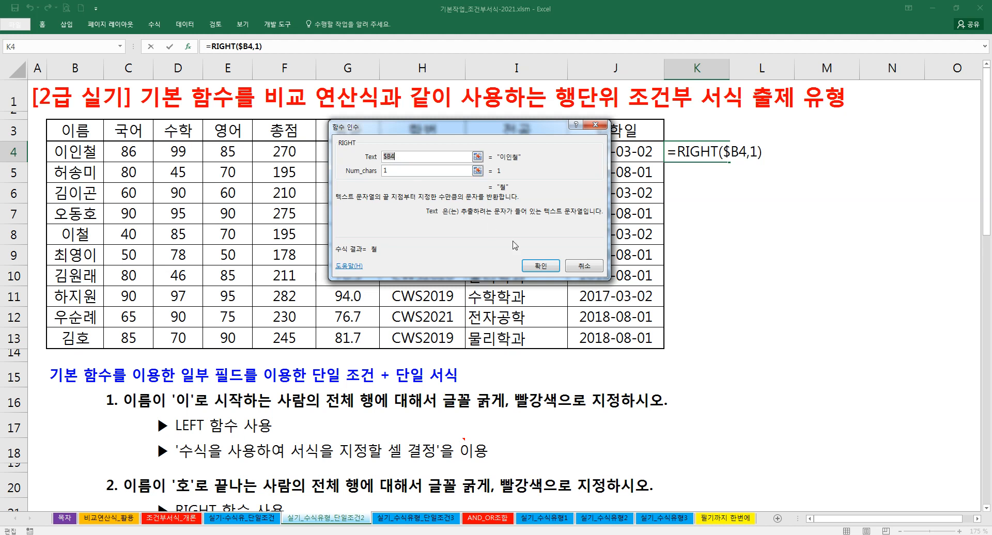
Extend the K4 formula to =RIGHT($B4,1)="호" and enter it in the cell
click(274, 45)
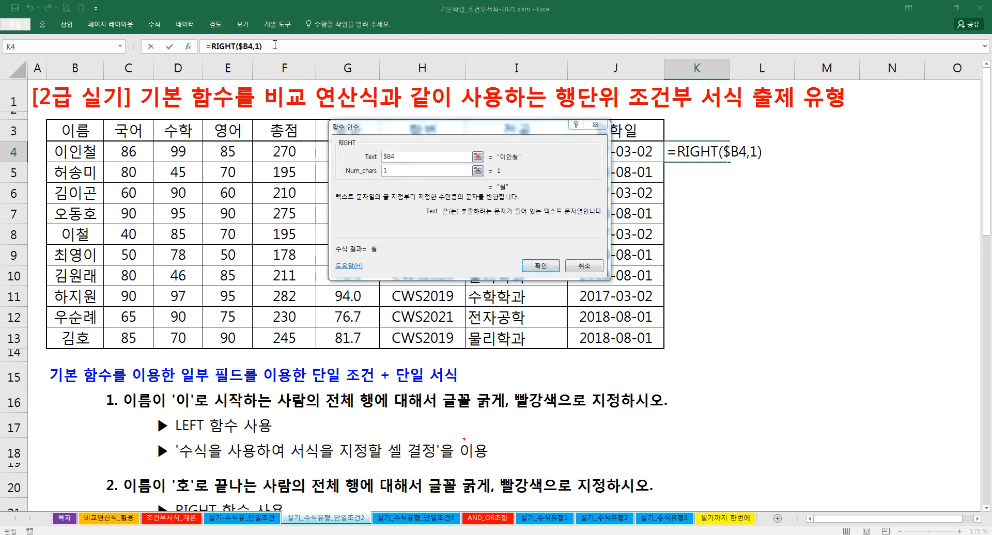
text(="호")
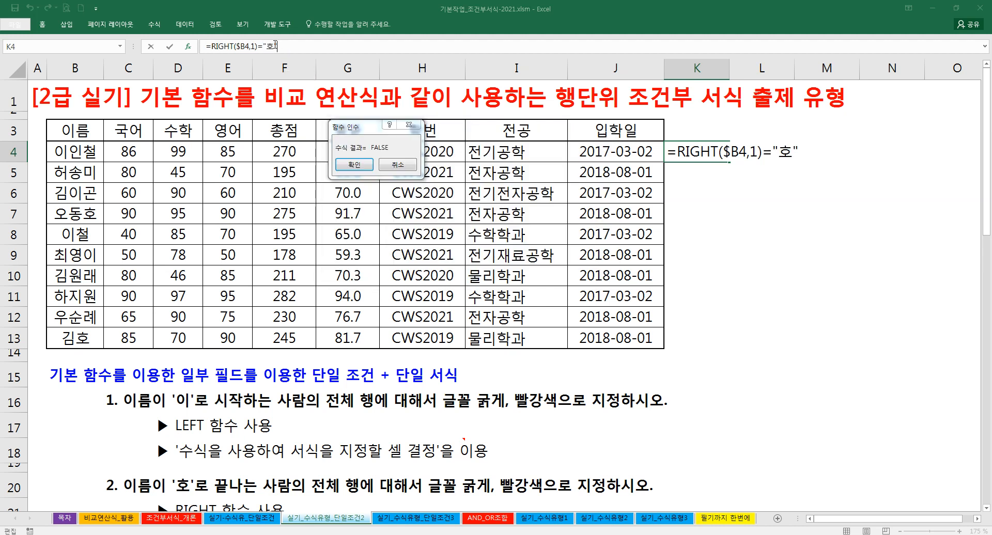
drag(285, 49, 163, 44)
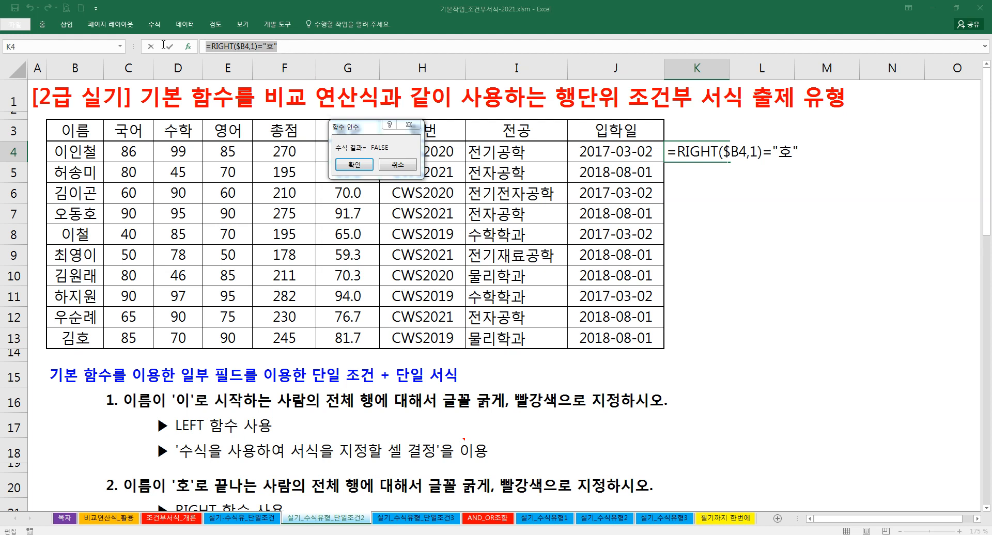
click(368, 163)
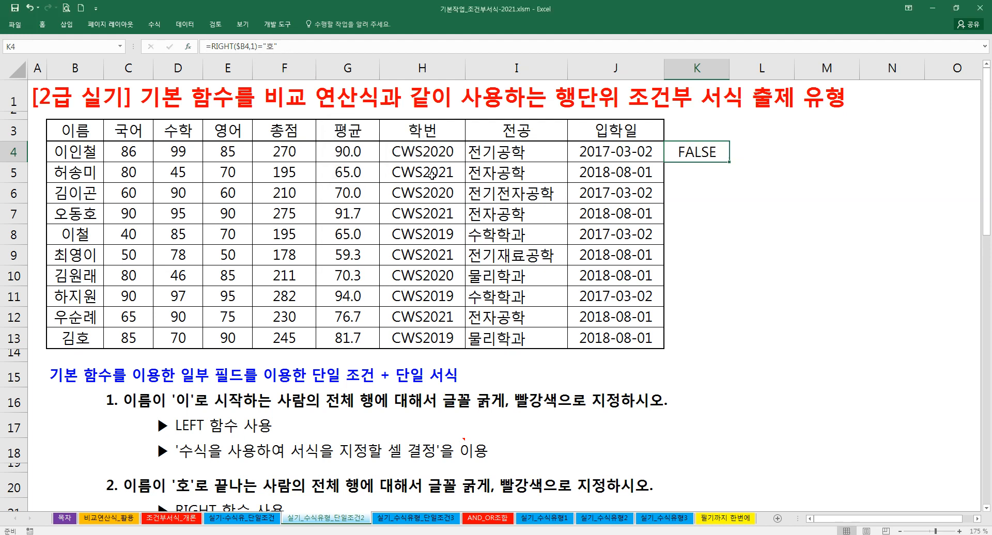
Relocate the RIGHT test formula from K4 to L4 and fill it down through L13
drag(707, 165, 88, 336)
click(762, 214)
ctrl+click(762, 338)
drag(98, 235, 739, 232)
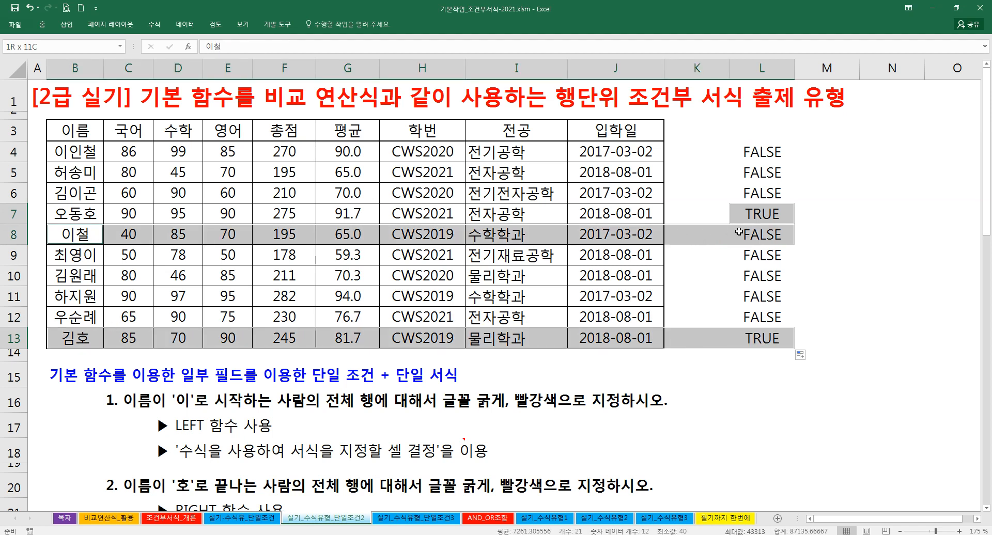
Undo the fill and copy the formula from L4 down through L13 again
key(ctrl+z)
ctrl+click(90, 213)
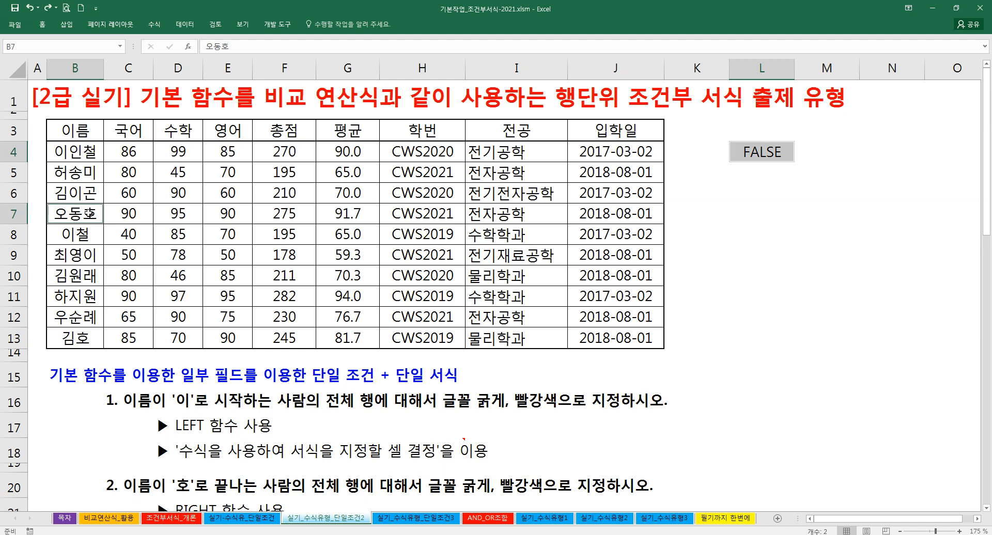
click(766, 156)
drag(796, 161, 794, 352)
Compare the names in rows 7 and 13 with their logical results in column L
click(778, 155)
click(83, 235)
drag(83, 235, 542, 252)
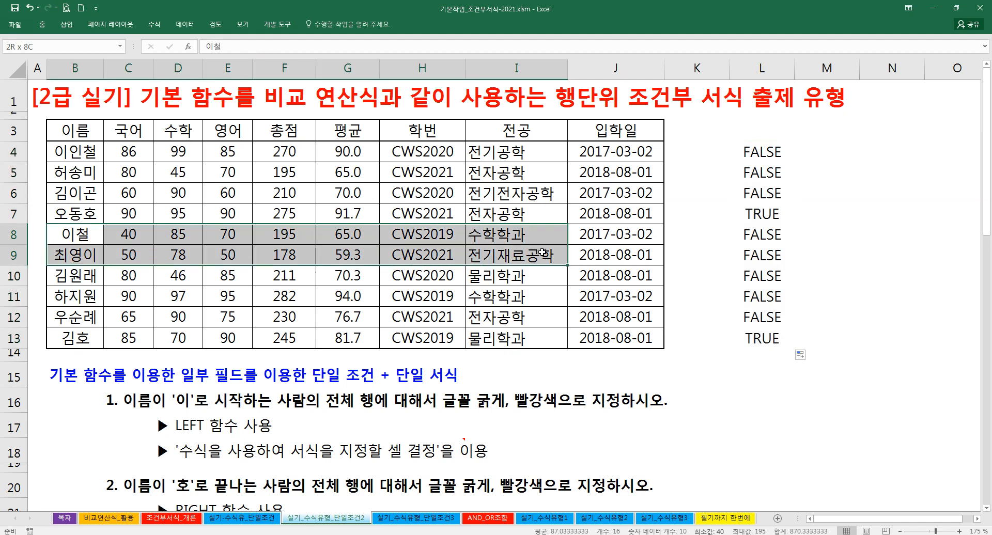
drag(113, 213, 781, 214)
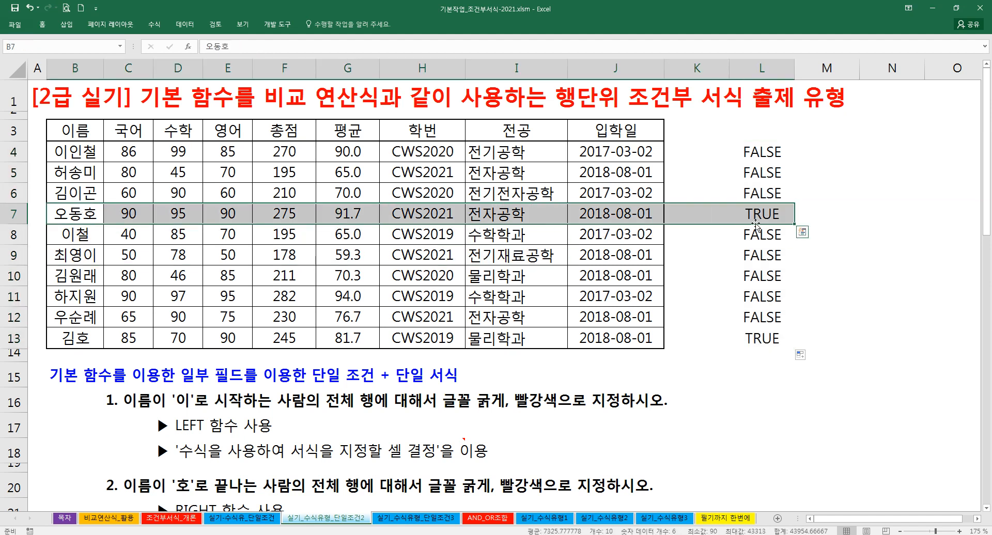
drag(78, 339, 773, 334)
click(698, 333)
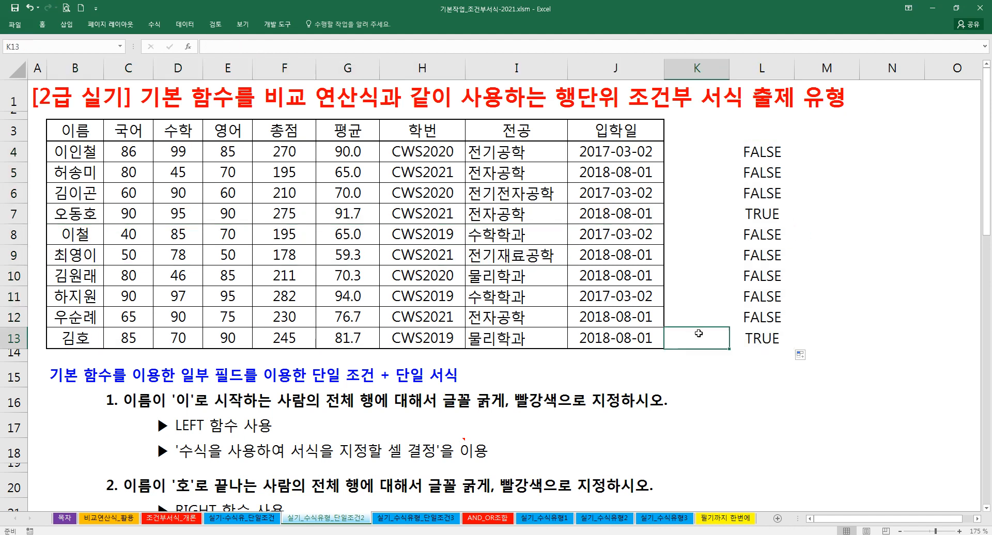
Clear the RIGHT test results from L4:L13
drag(753, 152, 756, 339)
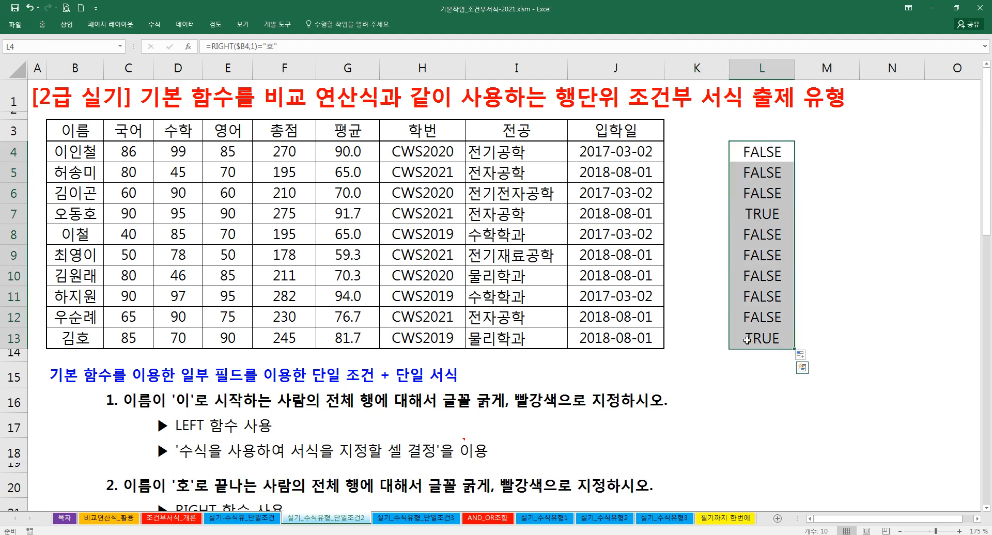
key(Delete)
click(421, 376)
scroll(310, 365, down, 2)
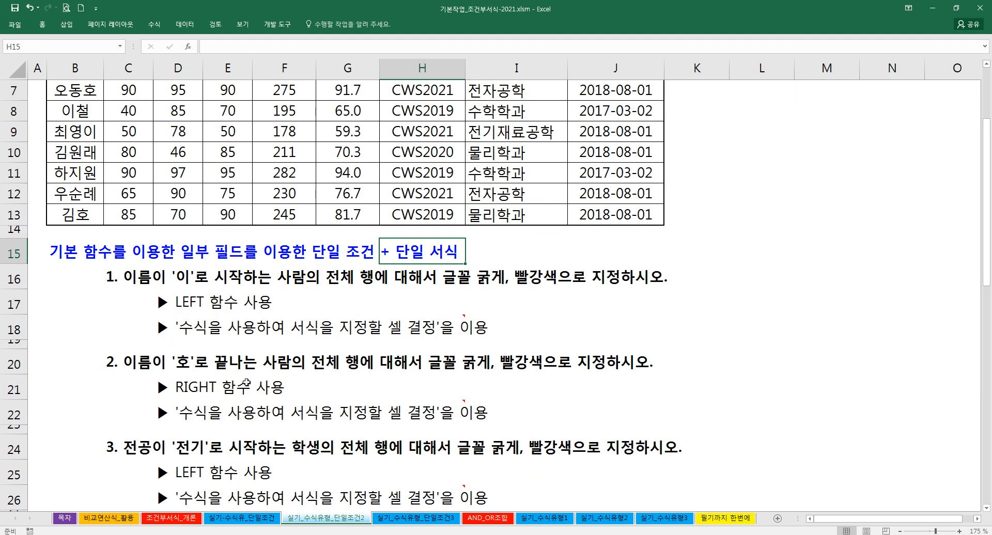
Start a LEFT formula in L4 that extracts the first 2 characters of the major in $I4
scroll(656, 325, up, 2)
click(751, 147)
text(=ㅣ)
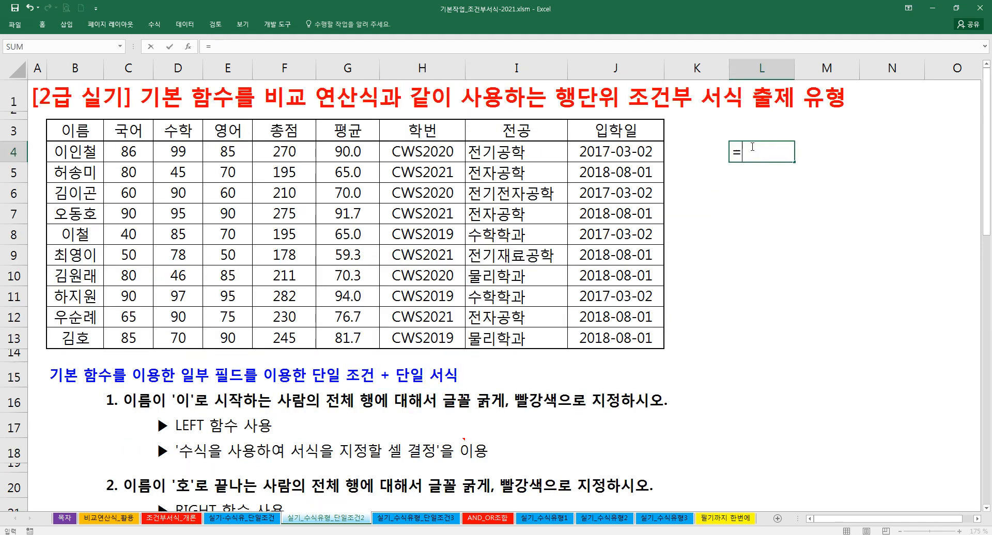
text(LEFT()
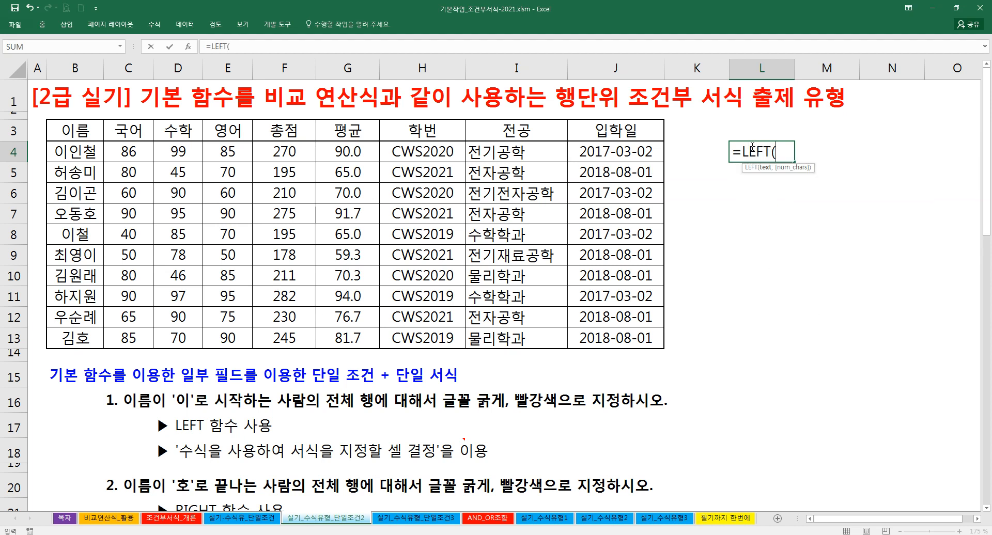
key(ctrl+a)
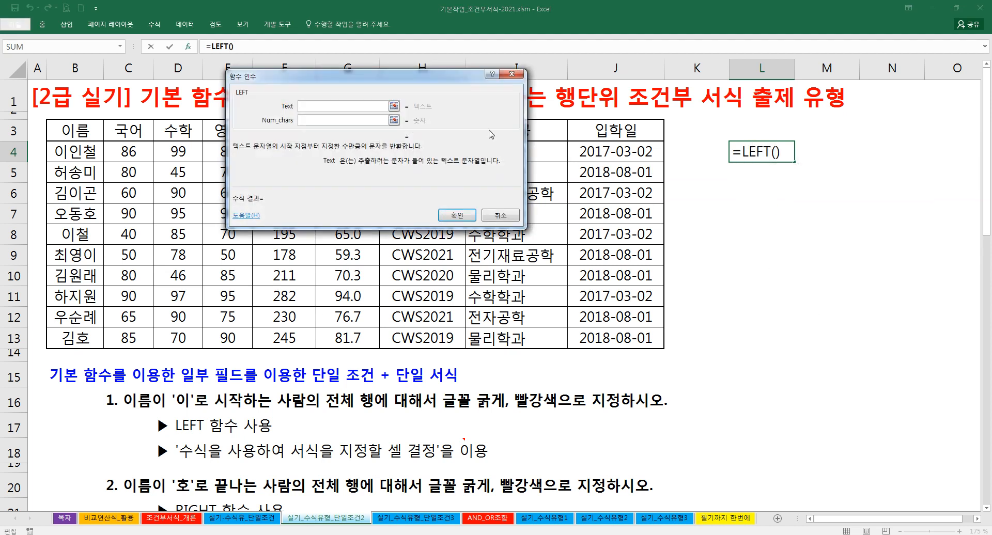
drag(420, 75, 824, 190)
click(516, 150)
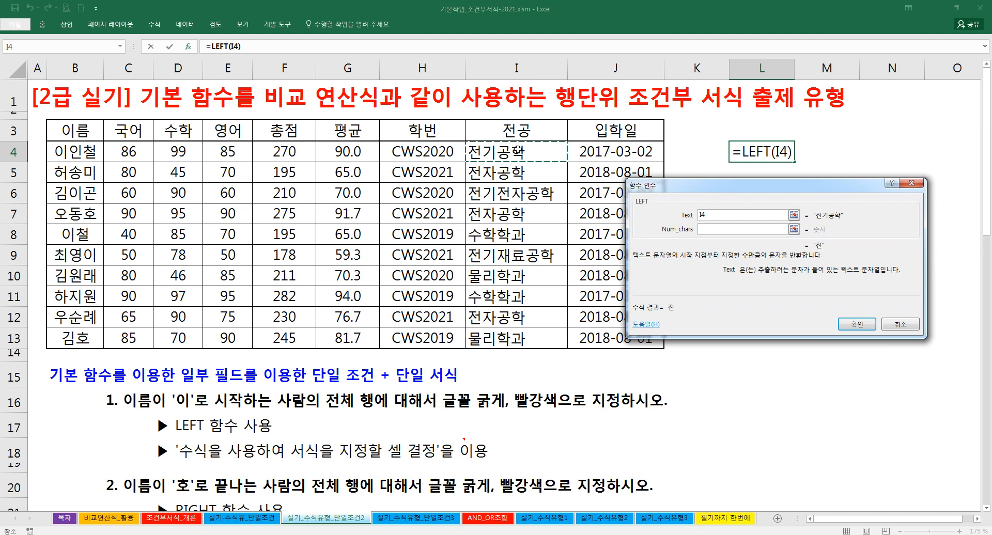
key(F4)
key(F4)
key(F4)
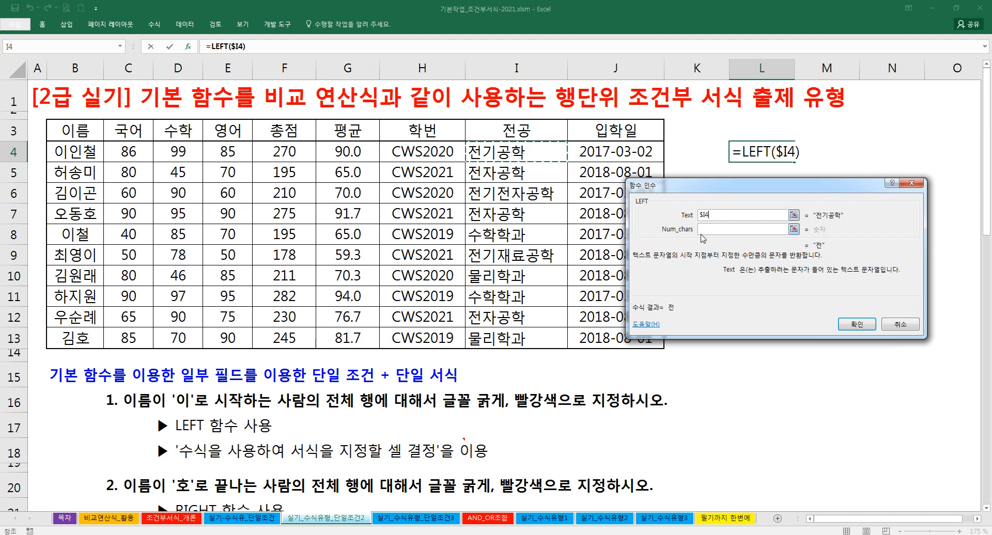
click(711, 228)
text(2)
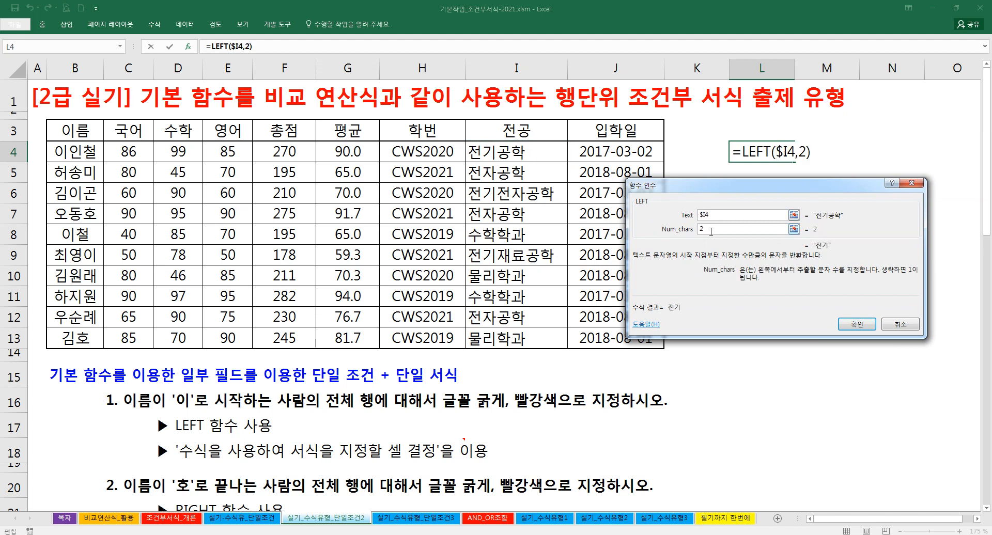
Complete the L4 formula as =LEFT($I4,2)="전기" and fill it down through L13
click(288, 49)
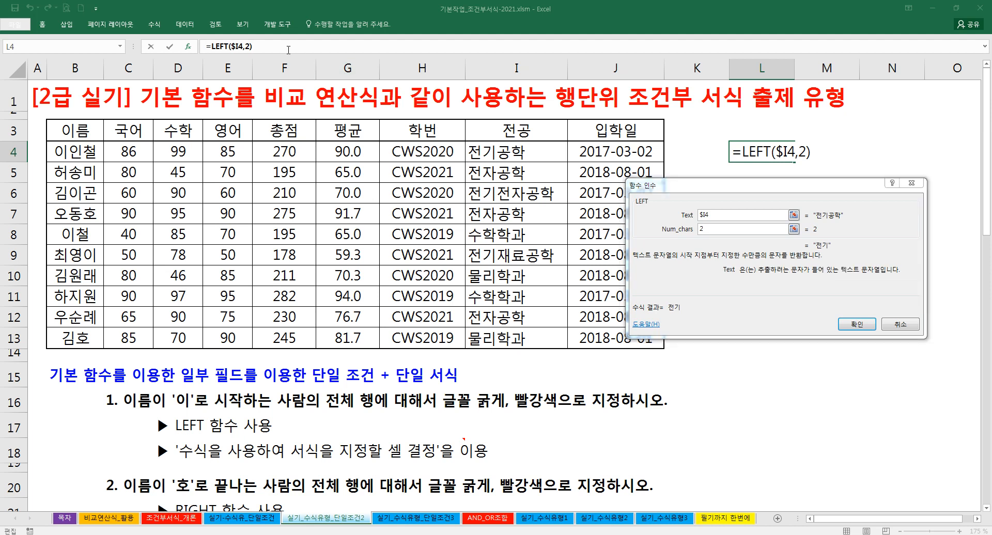
text(=)
key(Return)
key(Escape)
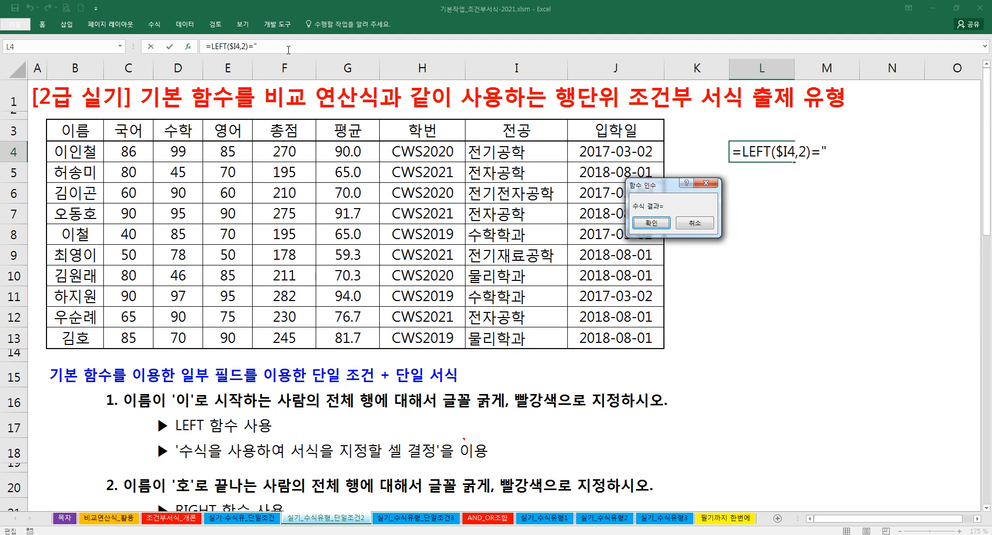
click(283, 43)
text(전기)
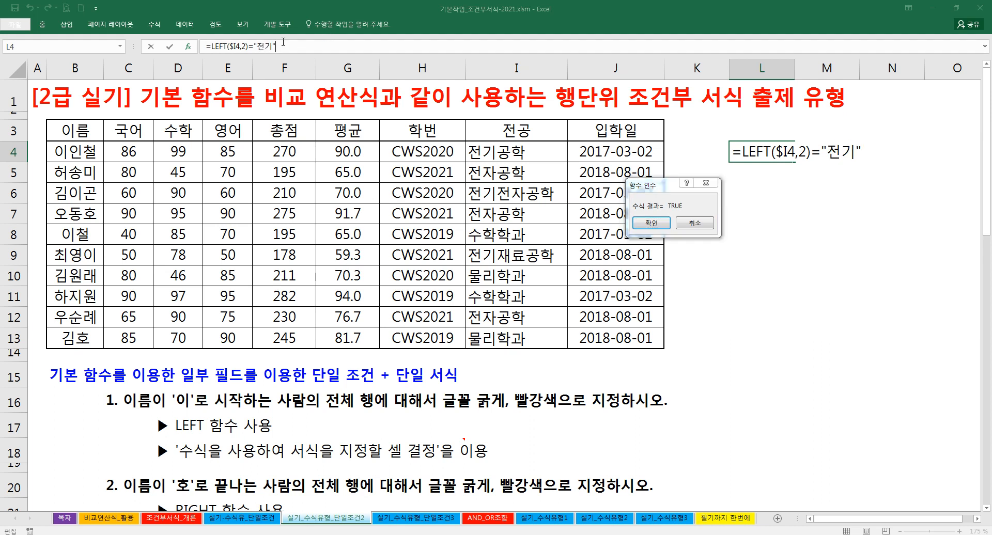
click(651, 223)
drag(794, 162, 778, 346)
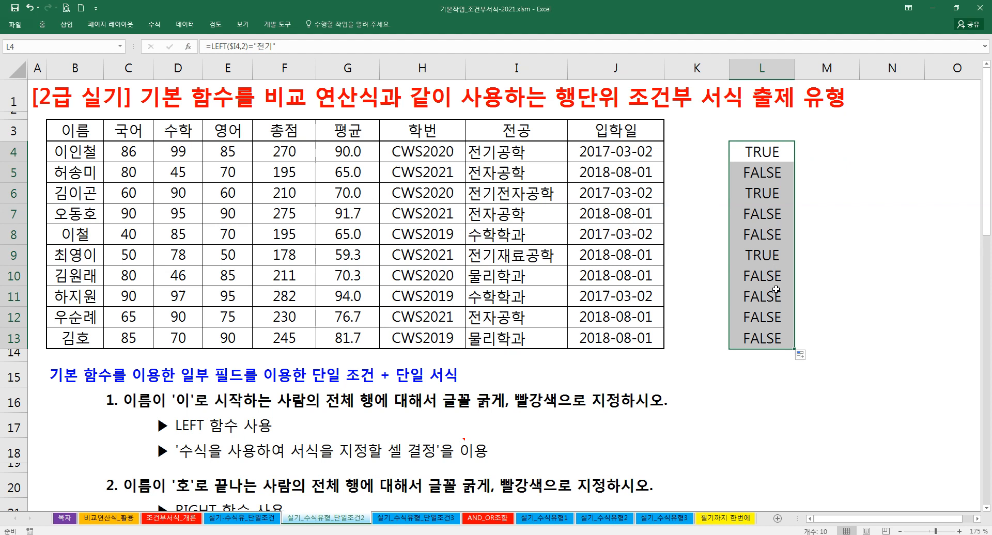
Compare the majors in rows 4, 6 and 9 with their logical results in column L
drag(764, 256, 511, 245)
drag(701, 194, 535, 193)
click(553, 153)
click(757, 257)
click(759, 194)
click(760, 153)
Undo both the fill down column L and the LEFT test formula in L4
key(ctrl+z)
key(ctrl+z)
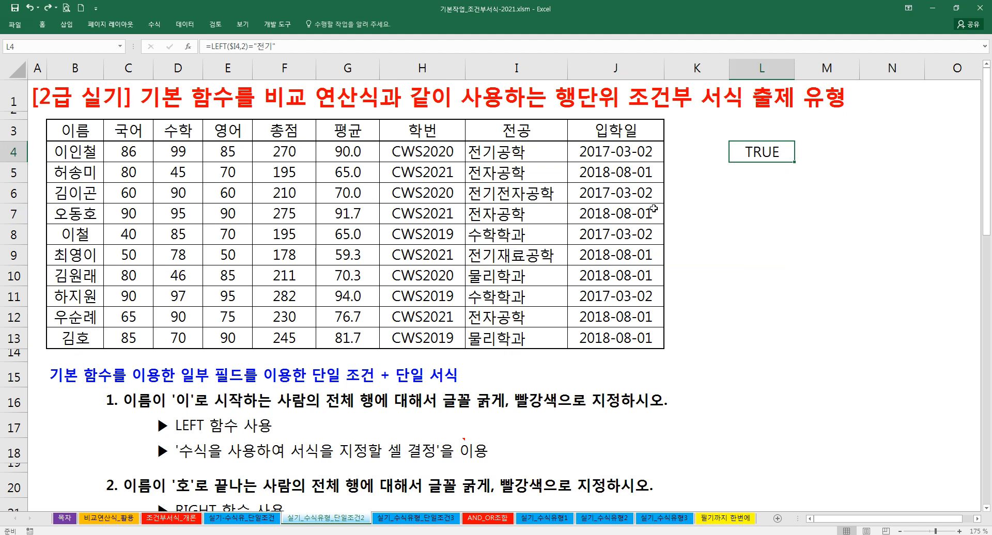
Start a RIGHT formula in L4 that extracts the last 4 characters of the student number in H4
scroll(522, 316, down, 3)
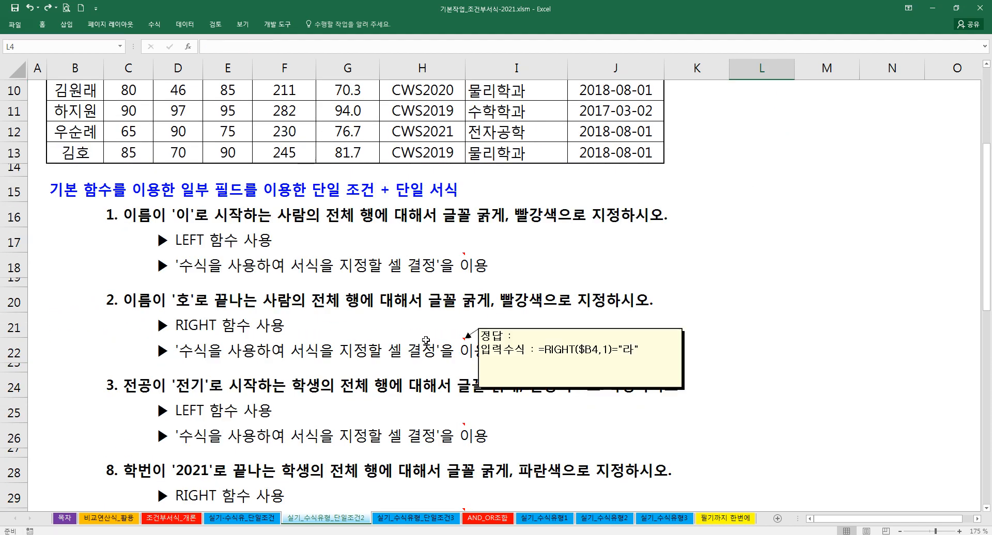
scroll(445, 338, down, 2)
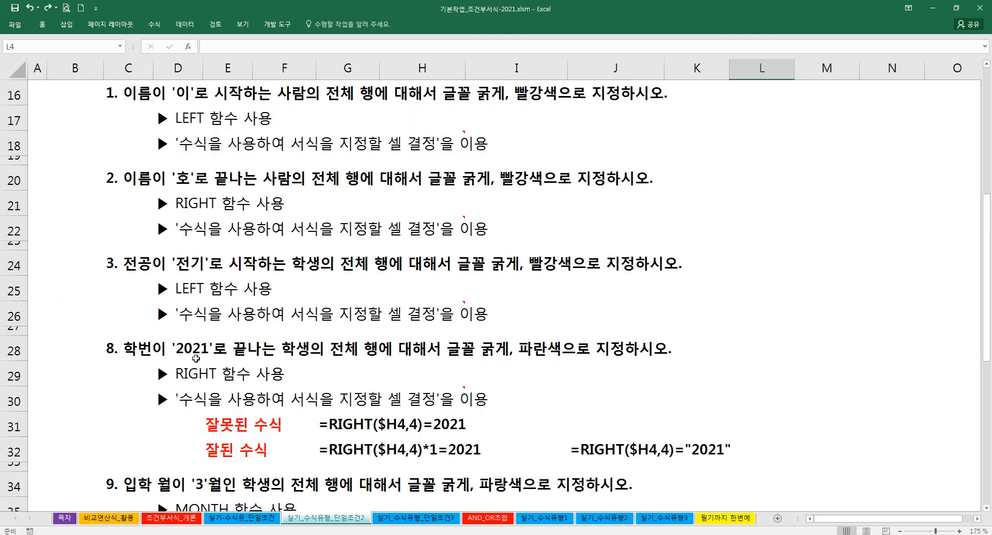
scroll(602, 259, up, 4)
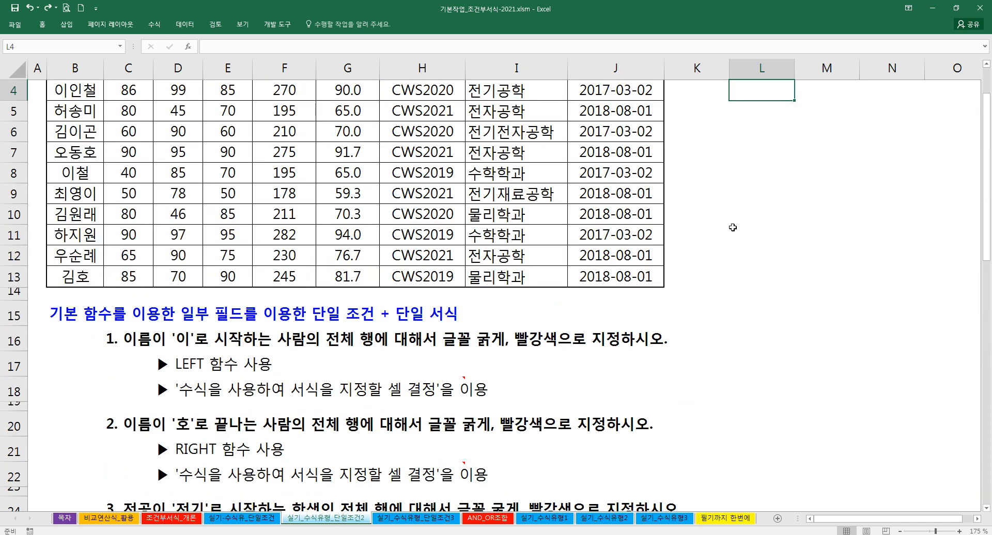
scroll(732, 227, up, 1)
text(=갸호)
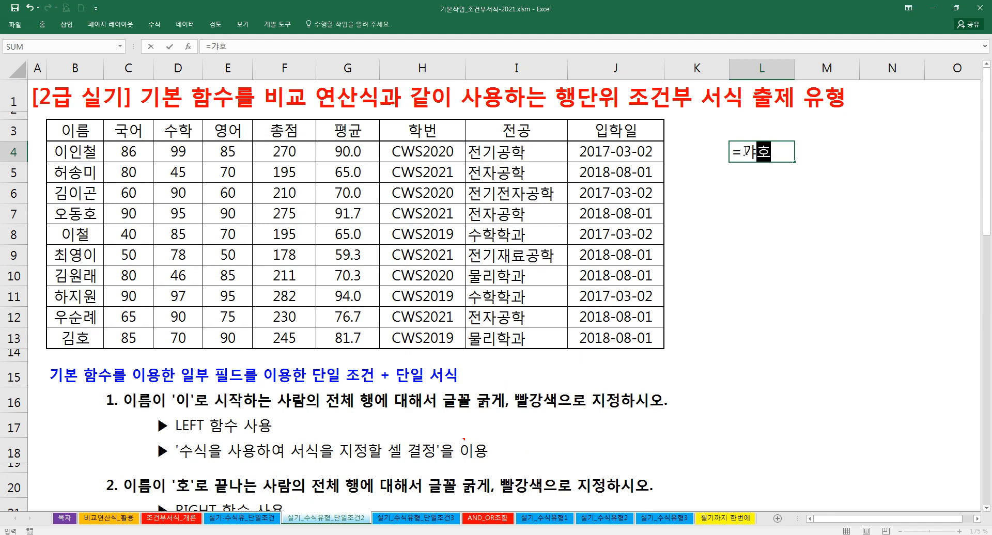
key(BackSpace)
text(RIGHT()
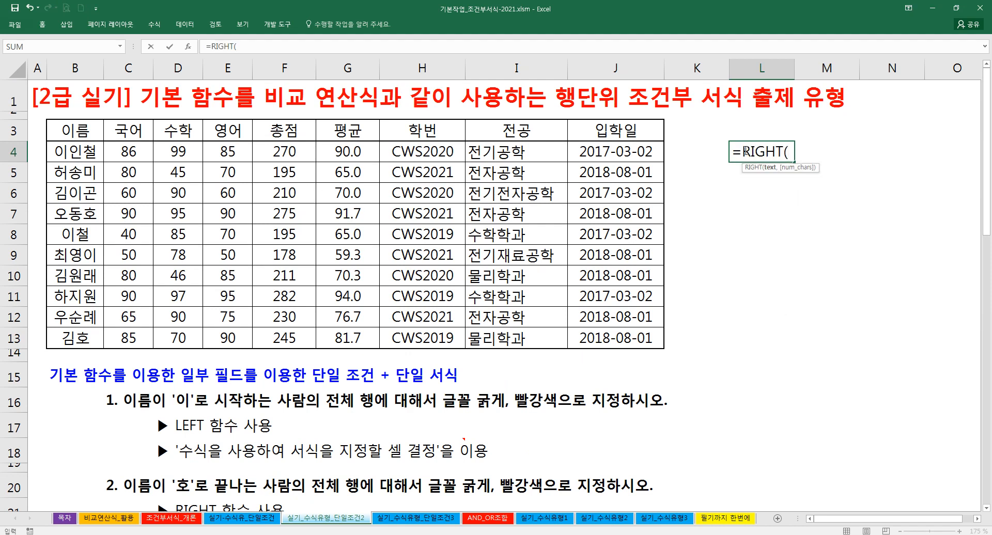
key(ctrl+a)
drag(616, 135, 756, 202)
click(417, 152)
click(732, 242)
click(732, 241)
text(4)
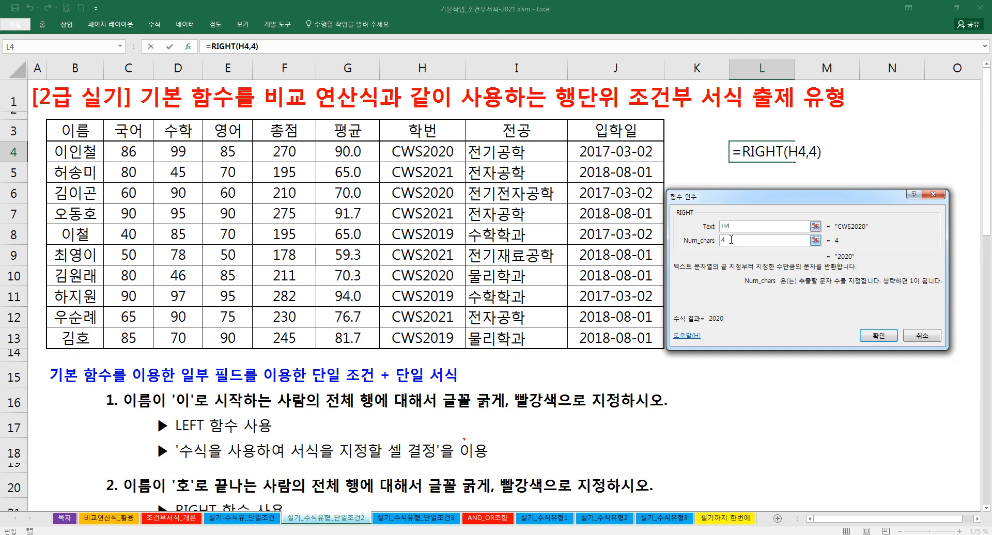
Complete the L4 formula as =RIGHT(H4,4)=2021 and fill it down through L13
scroll(374, 416, down, 3)
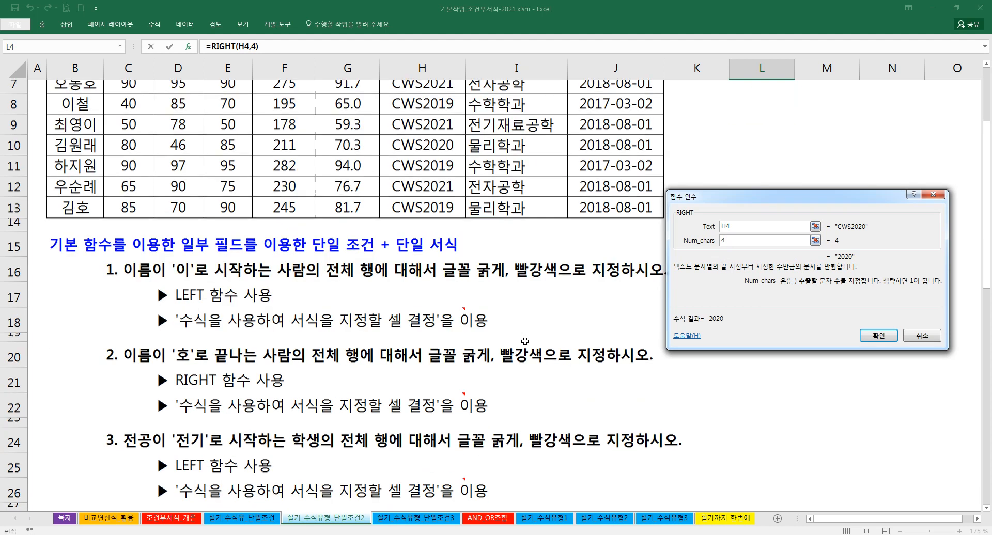
scroll(542, 317, up, 3)
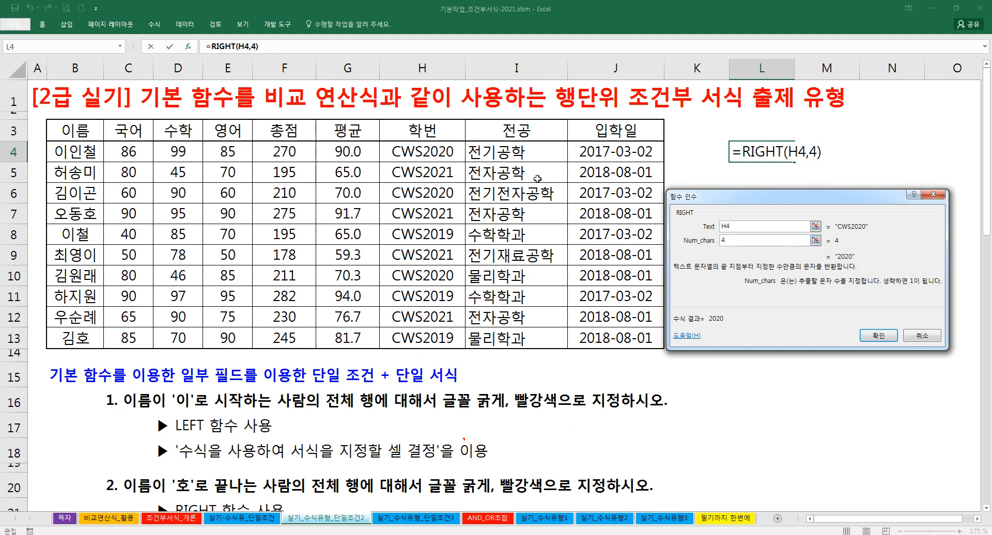
click(277, 49)
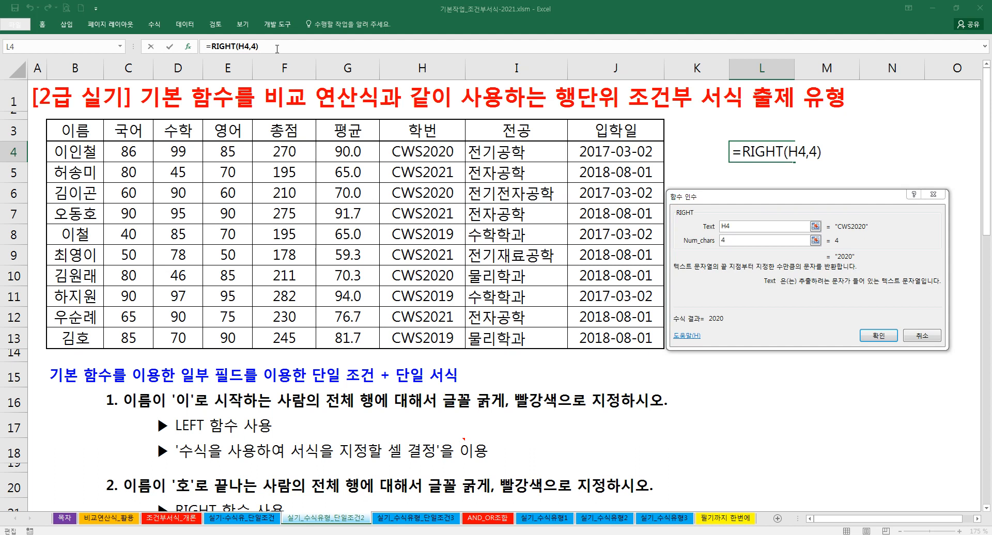
text(=)
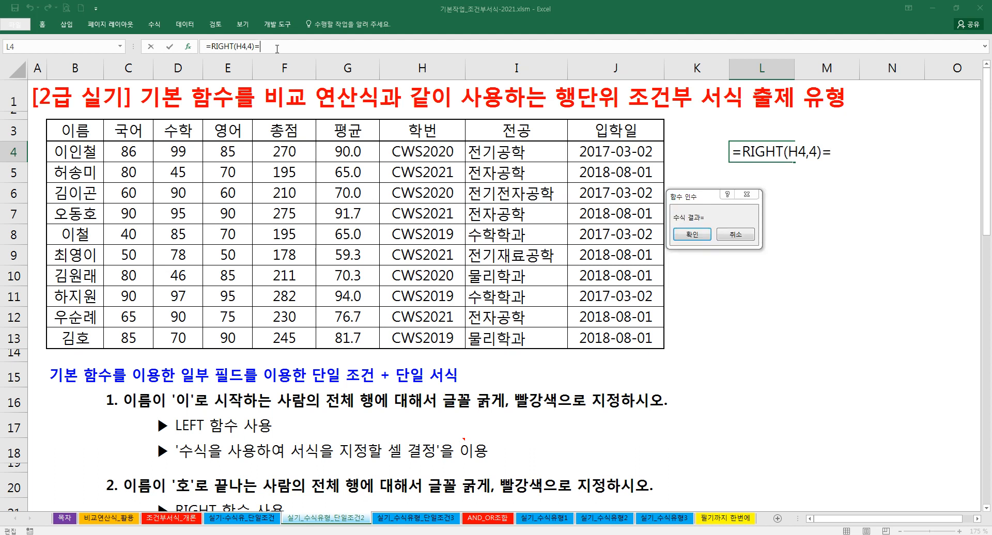
text(2021)
key(Return)
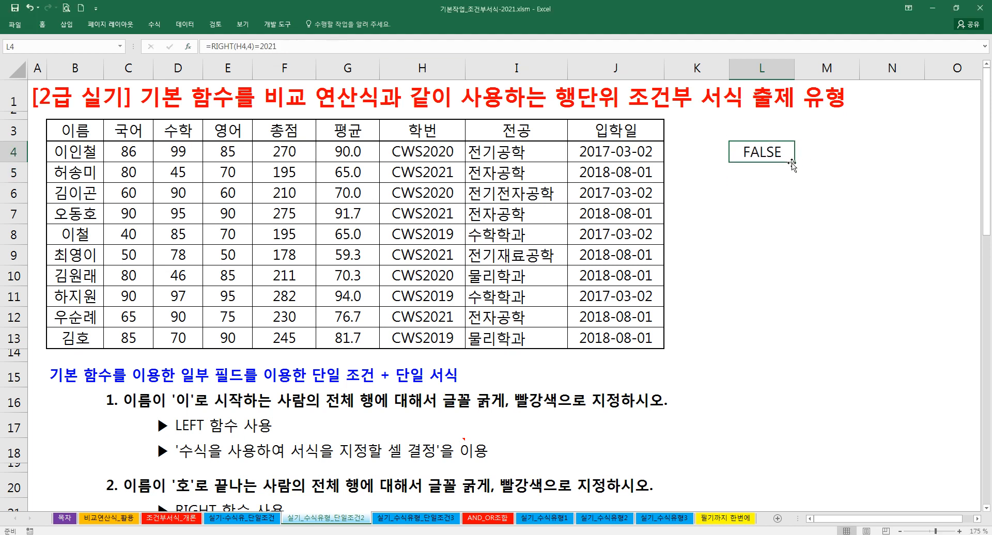
drag(794, 163, 793, 349)
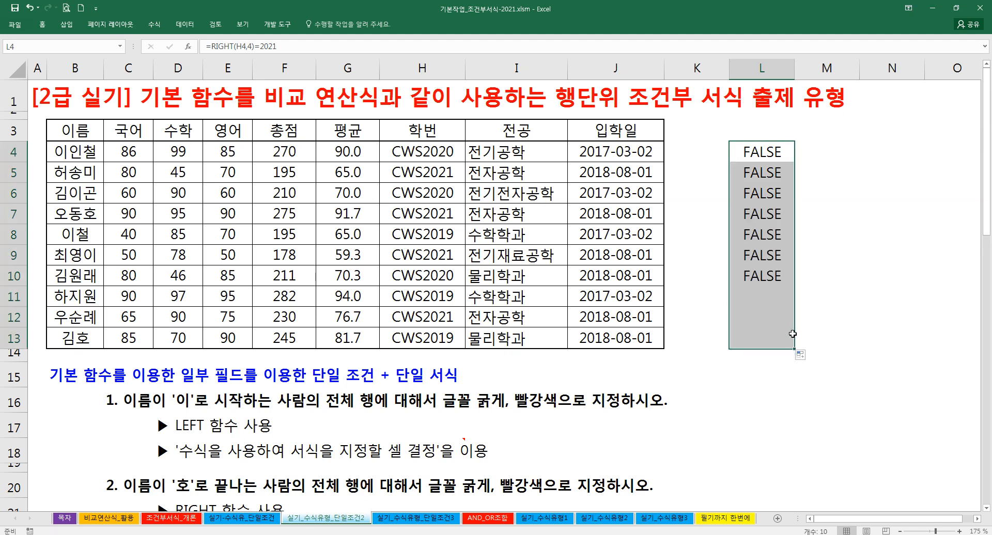
Examine both sides of the comparison in the L5 formula against the student number in H5, leaving the formula as it is
click(434, 176)
click(761, 173)
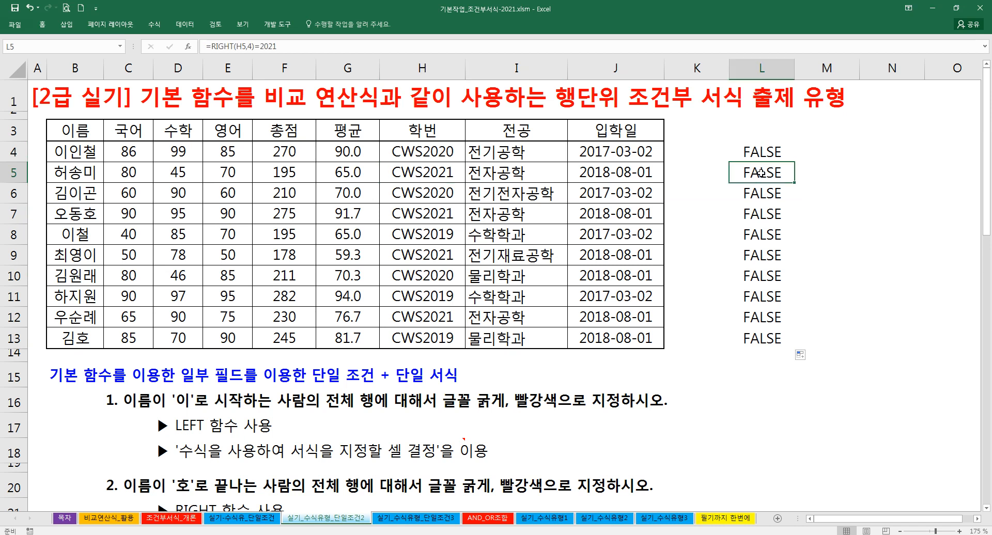
double_click(761, 173)
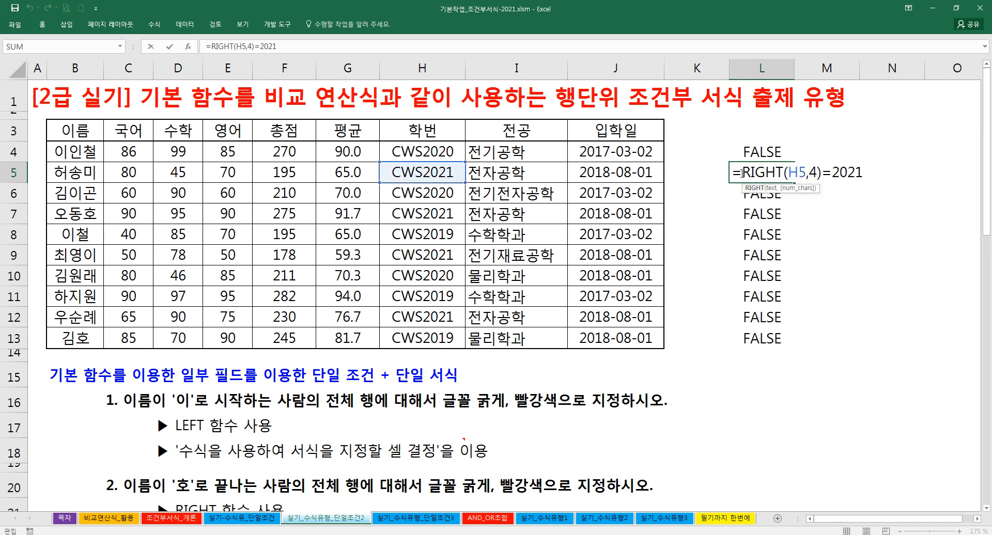
drag(742, 173, 823, 178)
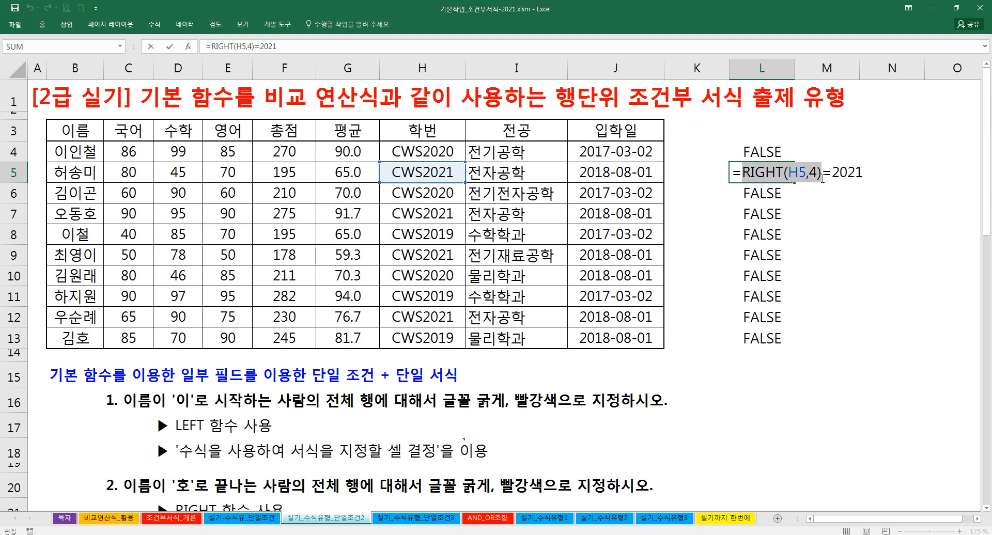
click(822, 178)
drag(822, 178, 743, 173)
drag(831, 175, 870, 178)
click(869, 178)
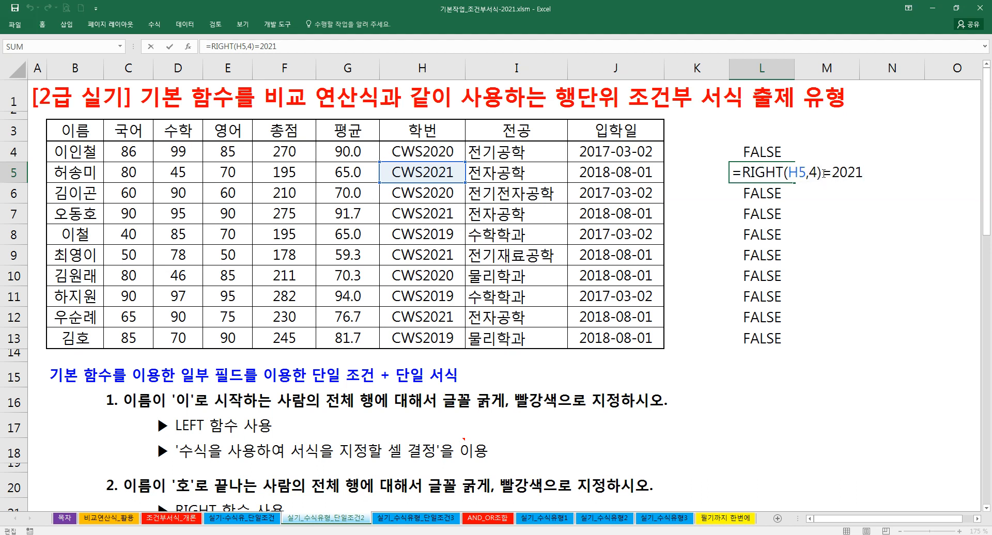
mouse_move(823, 174)
mouse_down()
mouse_move(745, 171)
mouse_move(867, 177)
mouse_move(833, 180)
mouse_up()
click(833, 180)
click(769, 150)
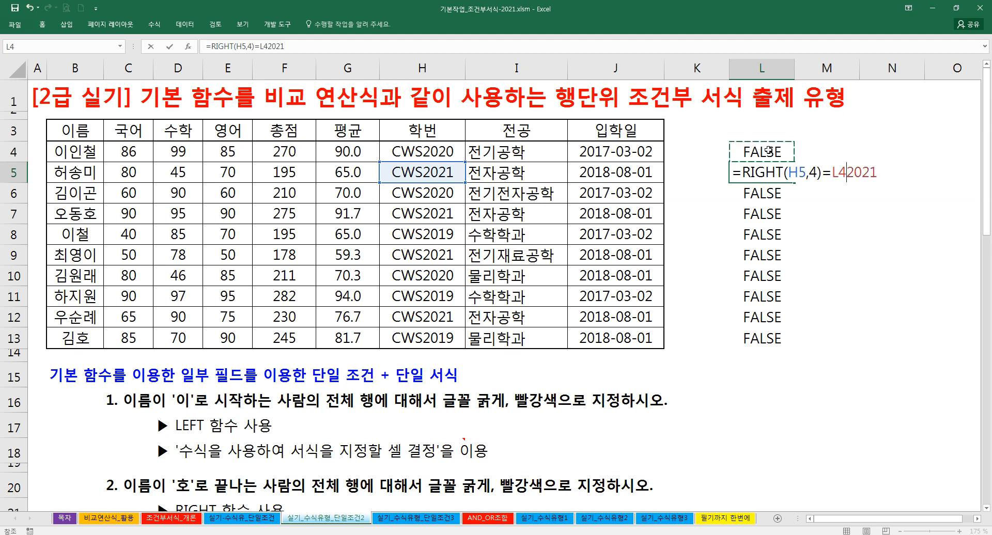
key(Escape)
Change the L4 formula to =RIGHT(H4,4)*1=2021 and fill it down through L13
double_click(768, 150)
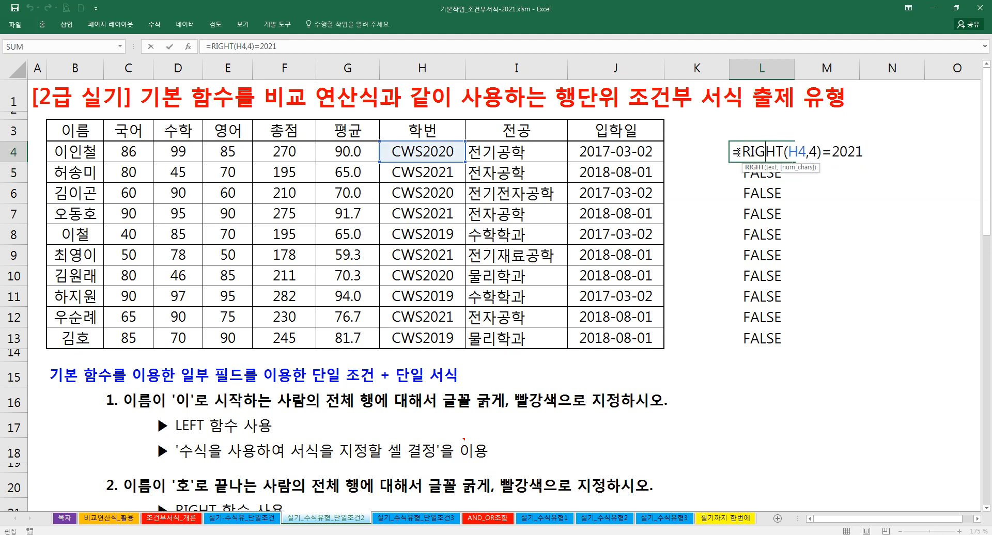
mouse_move(750, 154)
mouse_down()
mouse_move(822, 159)
mouse_move(745, 156)
mouse_up()
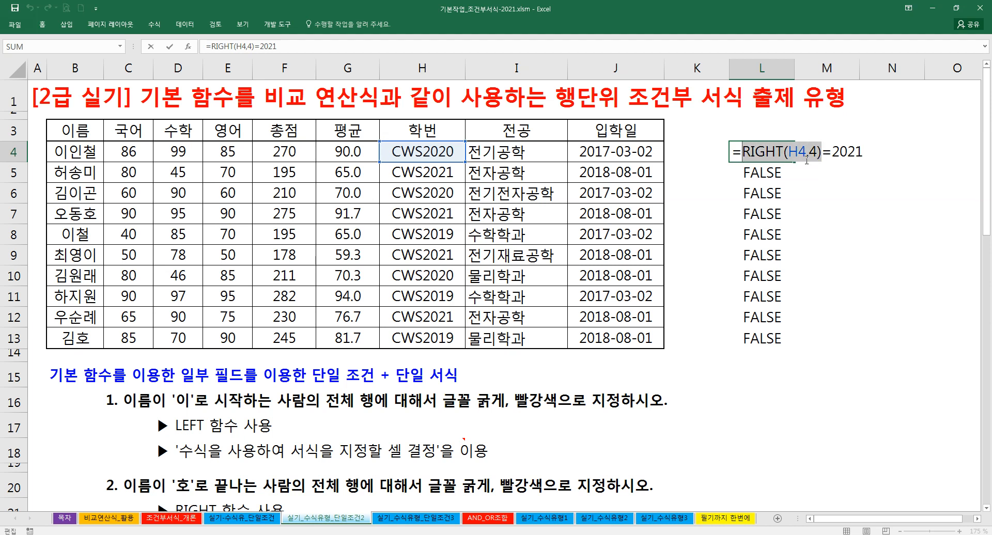
click(824, 156)
text(*1)
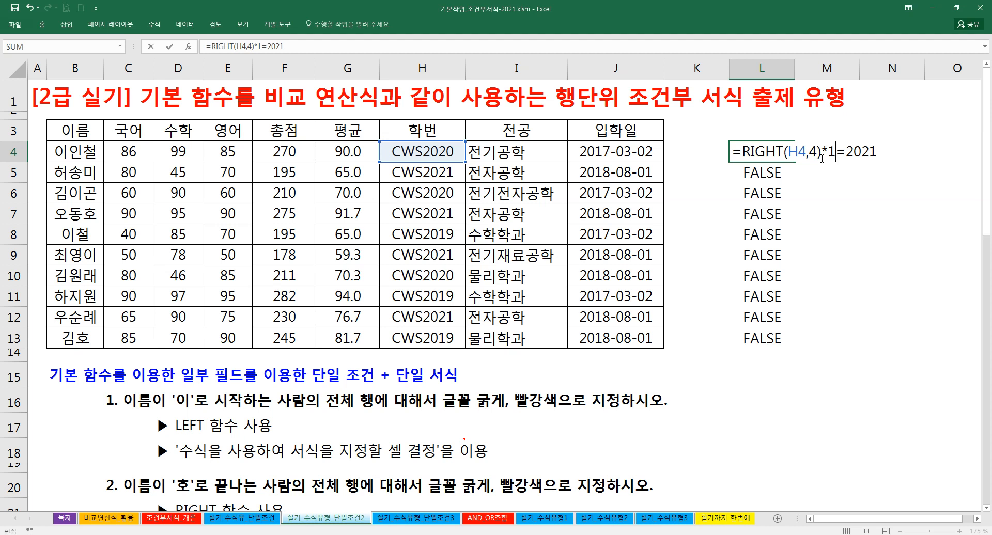
key(Return)
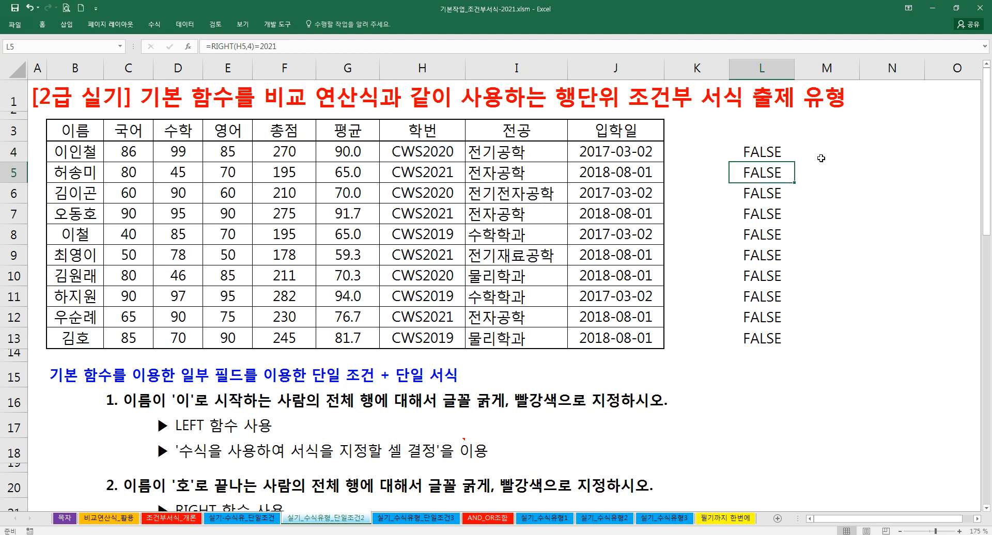
key(Up)
drag(796, 164, 786, 344)
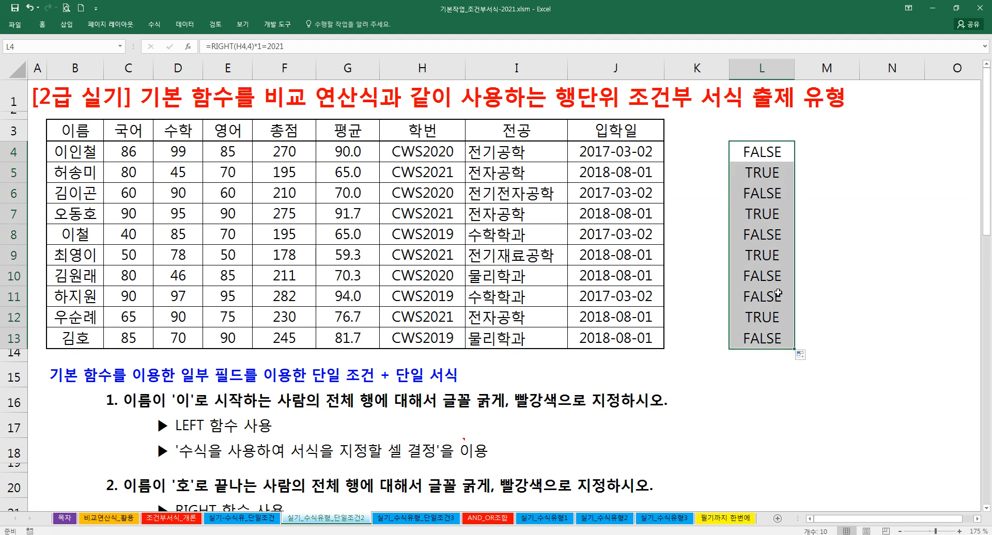
Evaluate the RIGHT(H4,4)*1 part of the L4 formula and leave the formula as it is
double_click(765, 151)
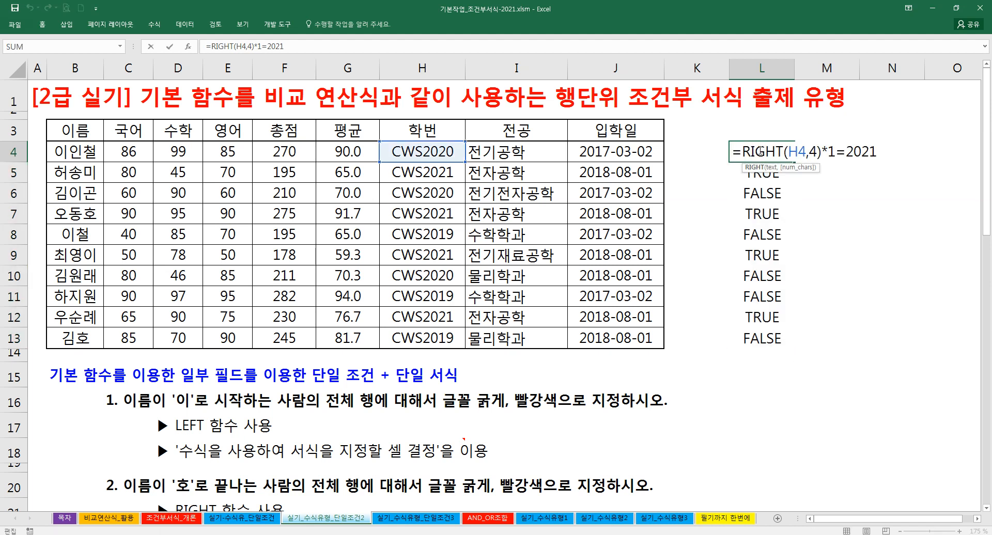
drag(742, 151, 841, 155)
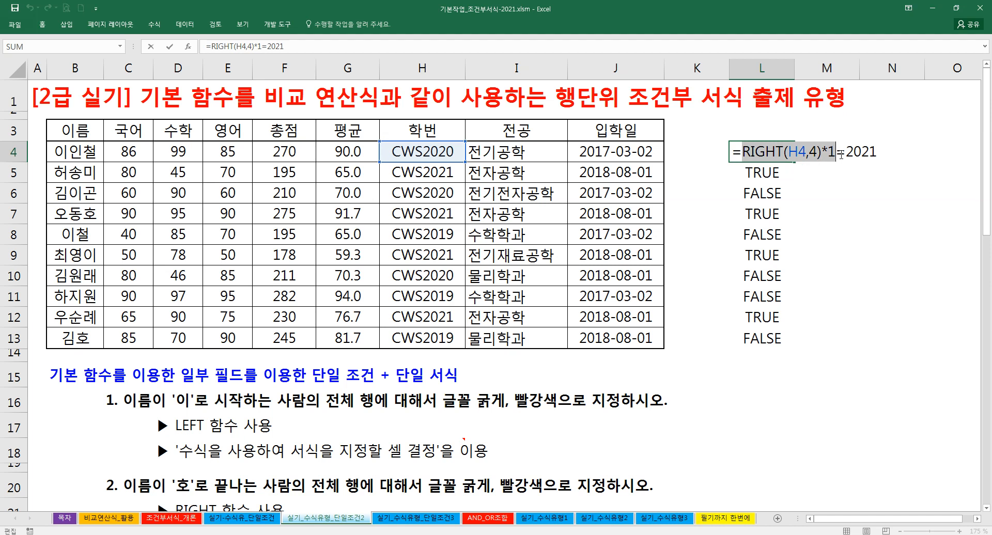
key(F9)
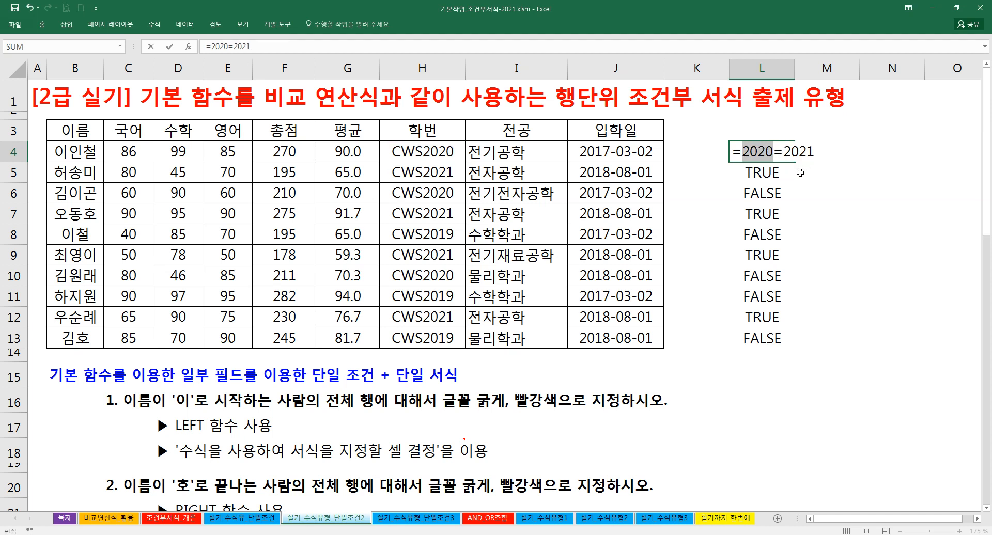
key(Escape)
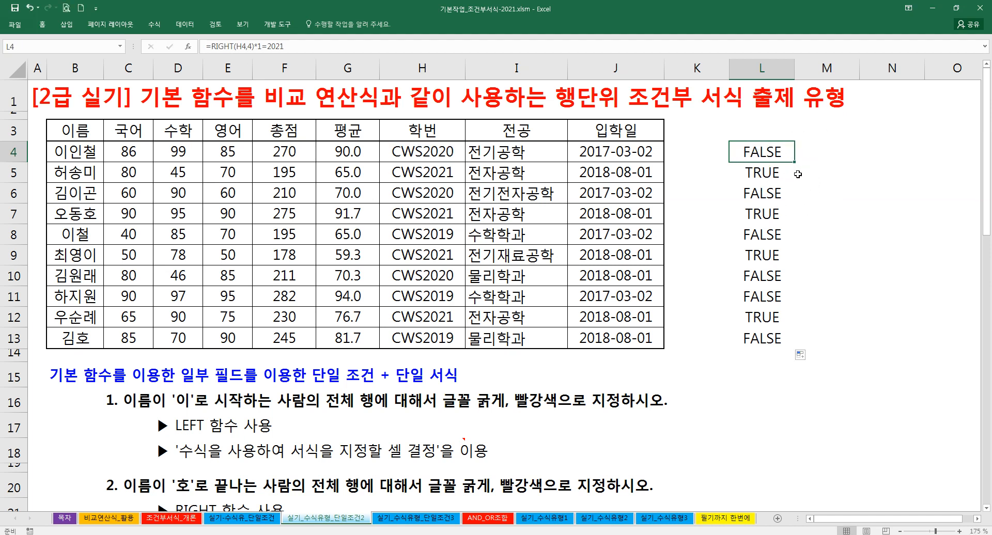
Undo the *1 change in column L and evaluate the RIGHT part of the L5 formula without keeping the evaluation
key(ctrl+z)
click(769, 173)
double_click(770, 174)
drag(743, 173, 826, 177)
key(F9)
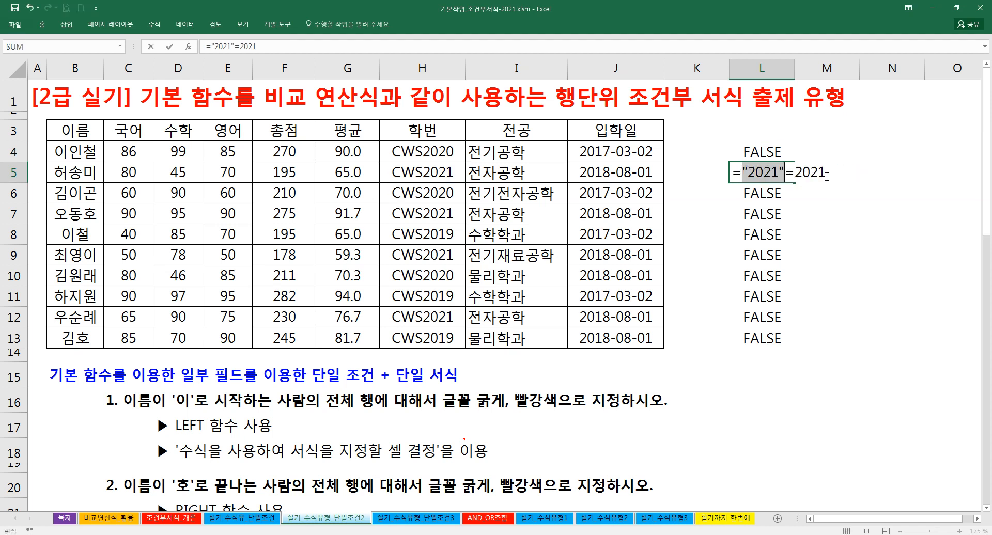
key(Escape)
Change the L4 formula to =RIGHT(H4,4)="2021" so the comparison value is text
click(755, 161)
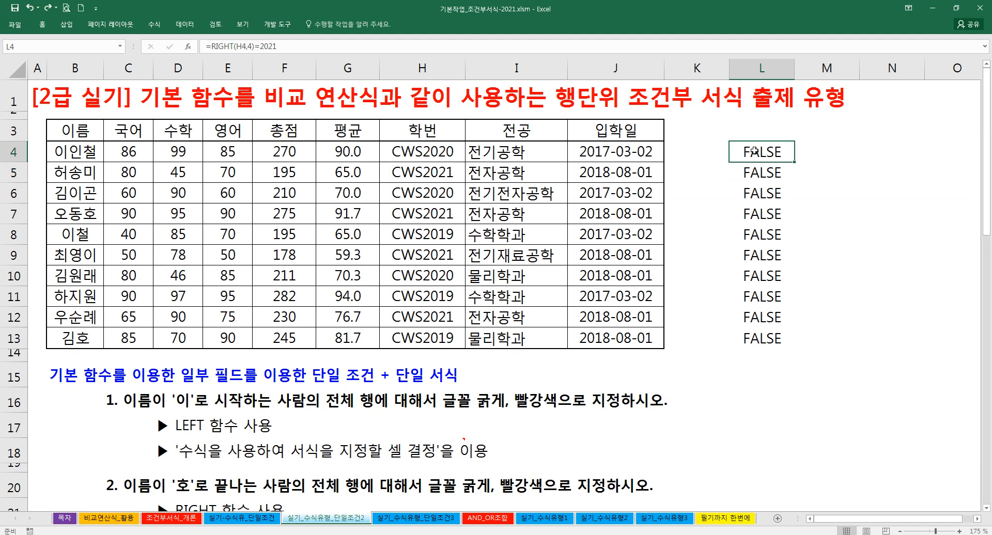
double_click(755, 151)
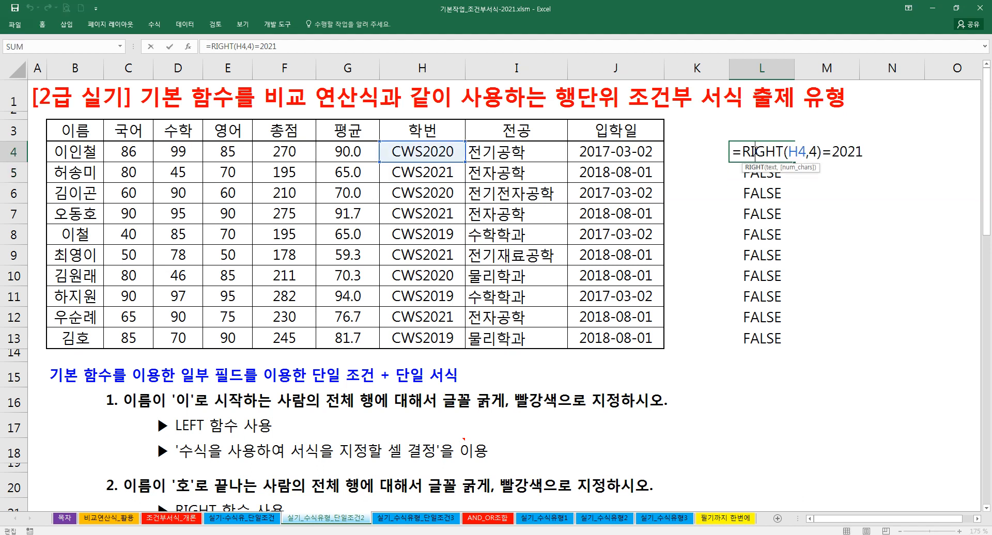
click(831, 152)
double_click(831, 152)
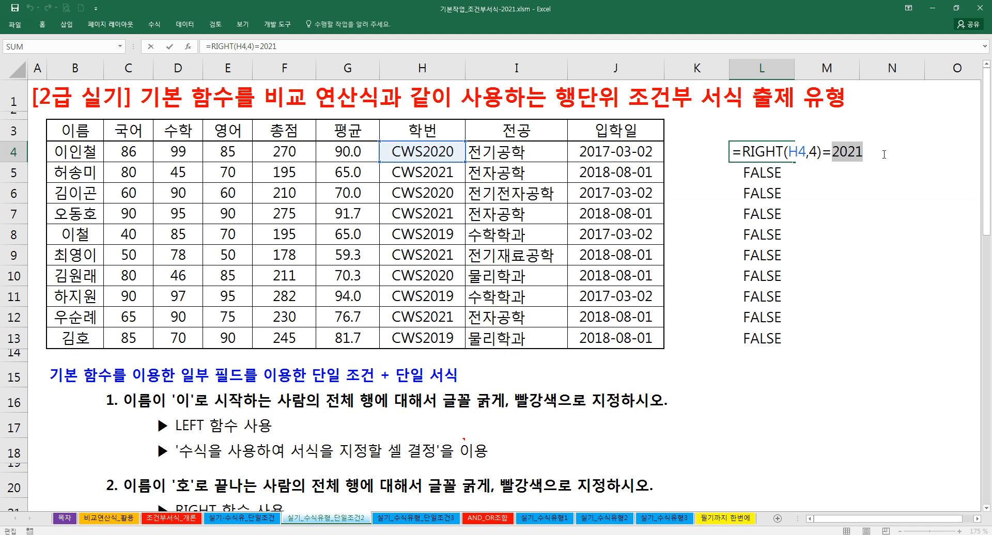
click(832, 152)
text("2021)
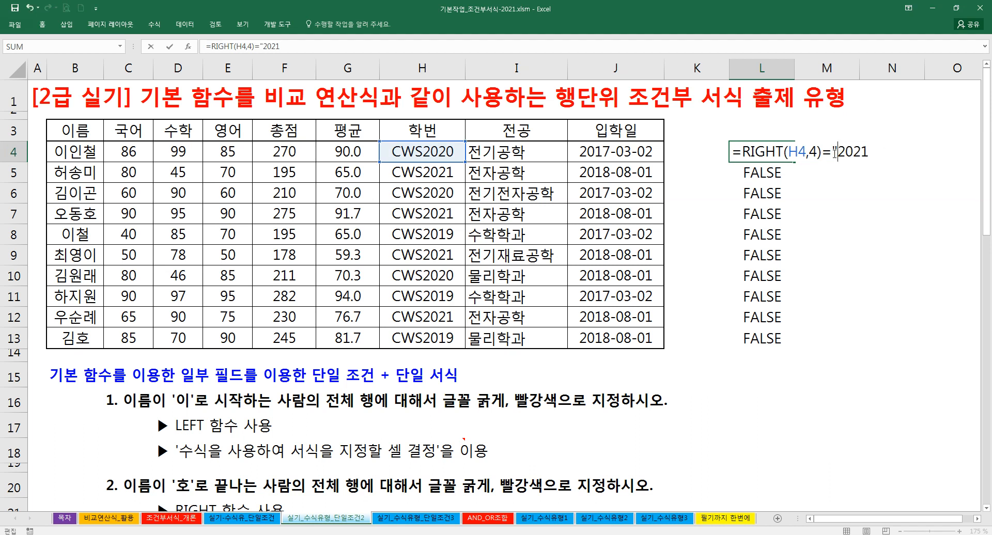
text(")
drag(832, 153, 887, 155)
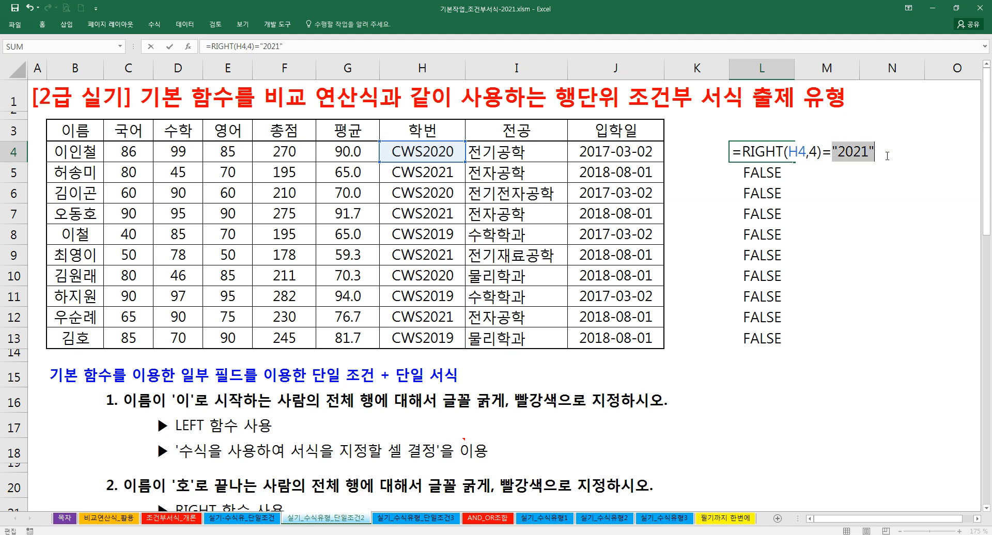
key(Return)
Try filling the L4 formula down through L13, undo that fill, and reopen L4 for editing
click(782, 153)
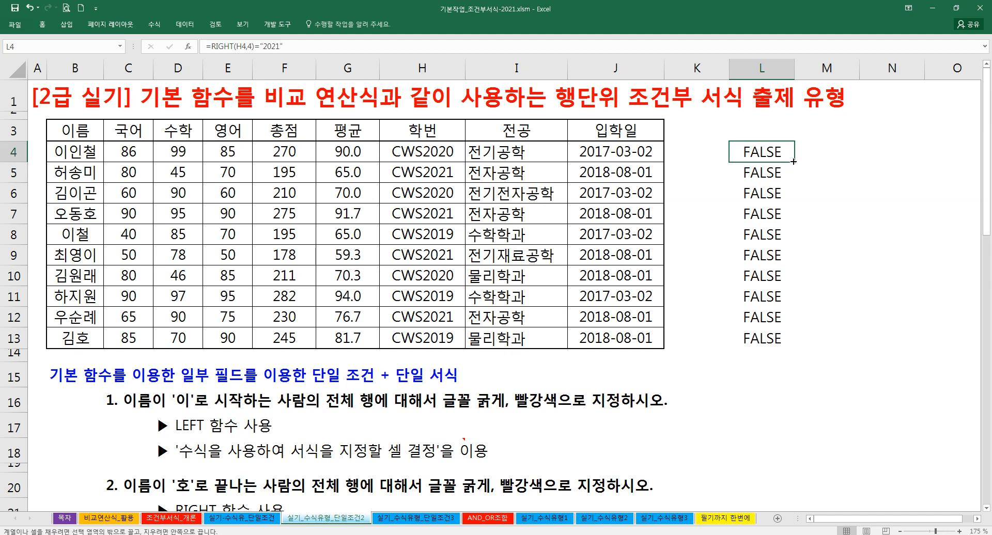
double_click(793, 162)
key(ctrl+z)
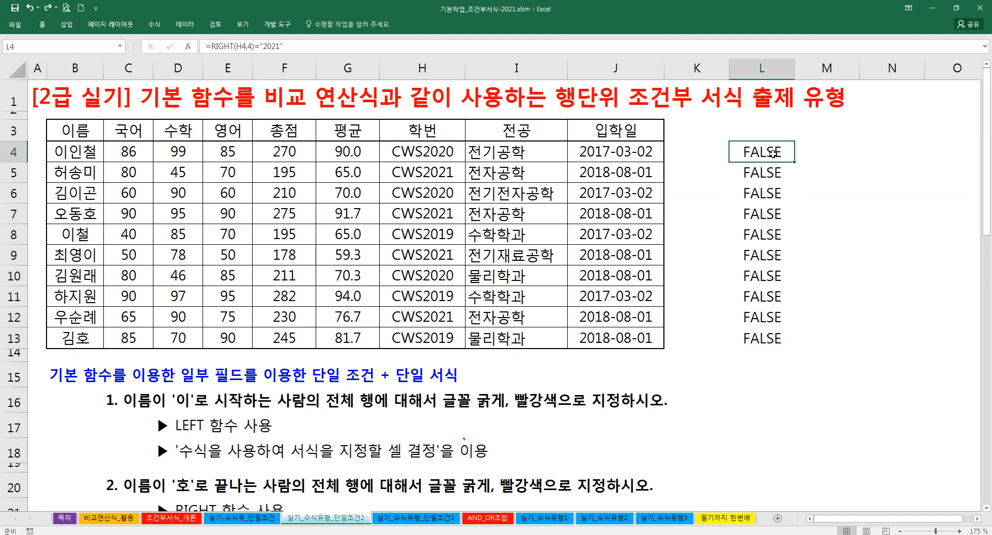
double_click(773, 153)
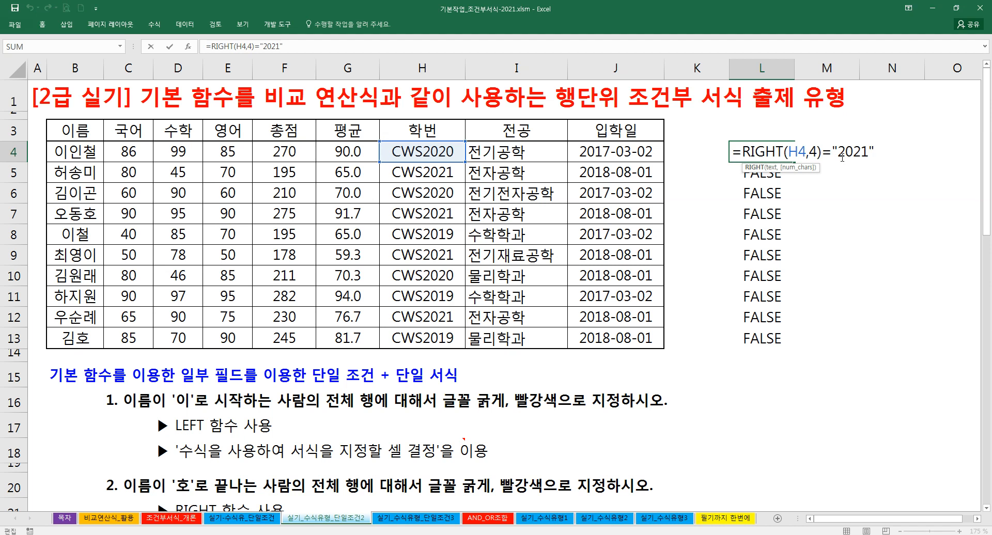
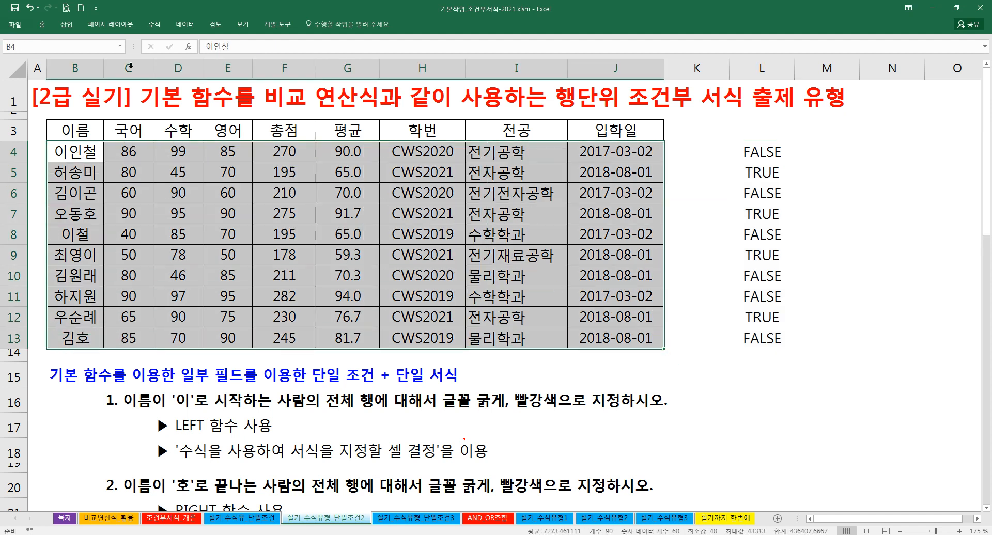
Start a formula-based conditional formatting rule for the selected B4:J13 with =RIGHT($H4,4)*1=2021
click(42, 24)
click(440, 49)
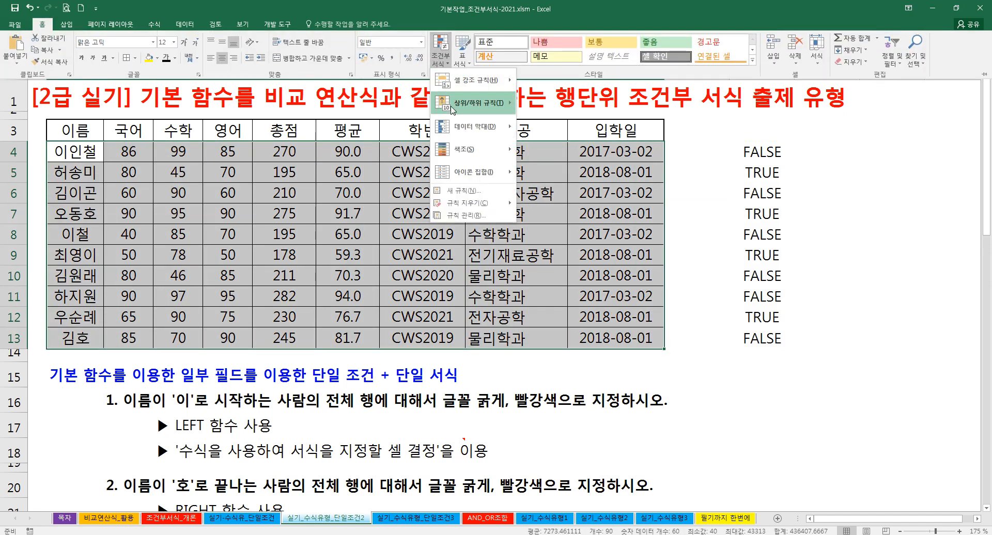
click(461, 190)
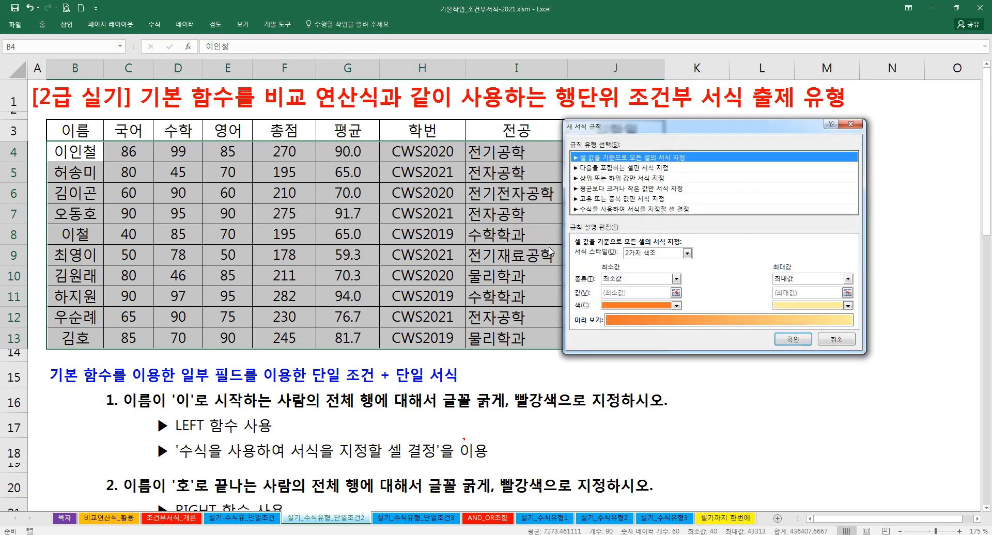
click(613, 209)
click(590, 254)
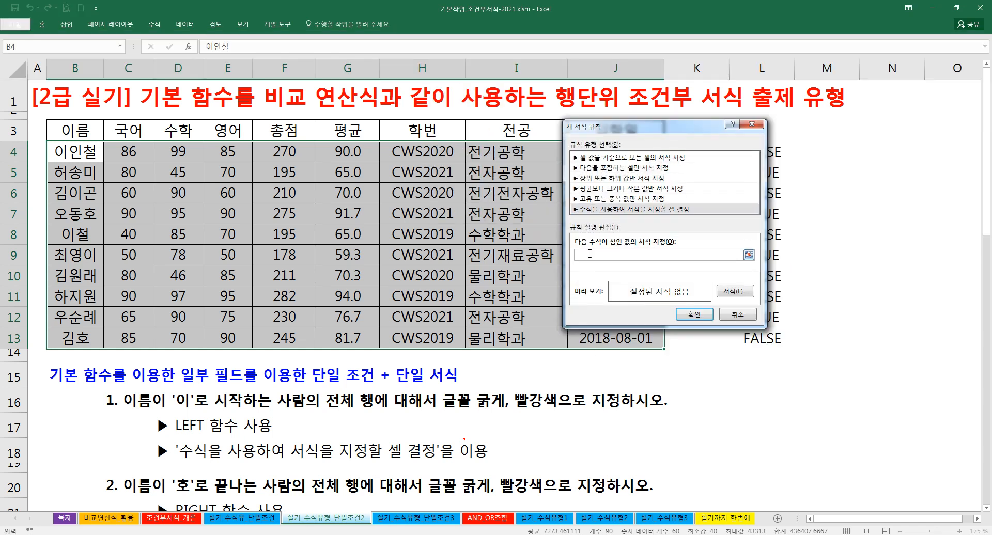
text(=RIGHT(H4,4)*1=2021)
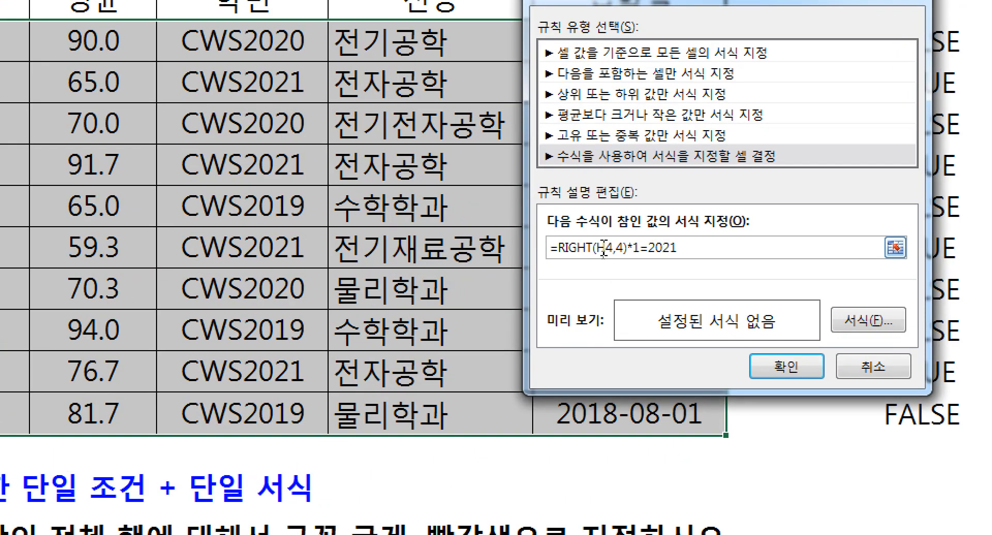
click(603, 252)
text($)
click(682, 252)
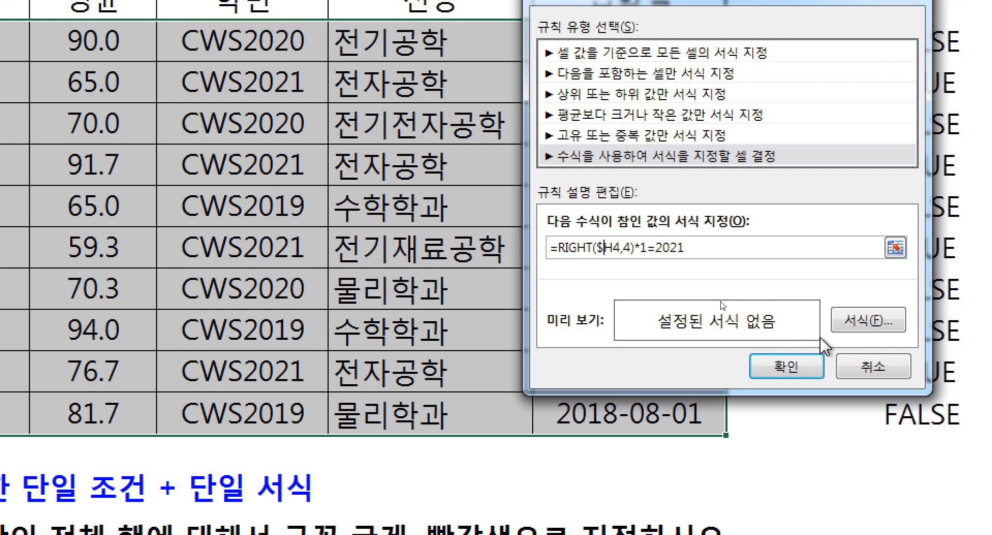
Set the rule's font format to bold (굵게) and standard red, and apply the rule to the table
click(872, 326)
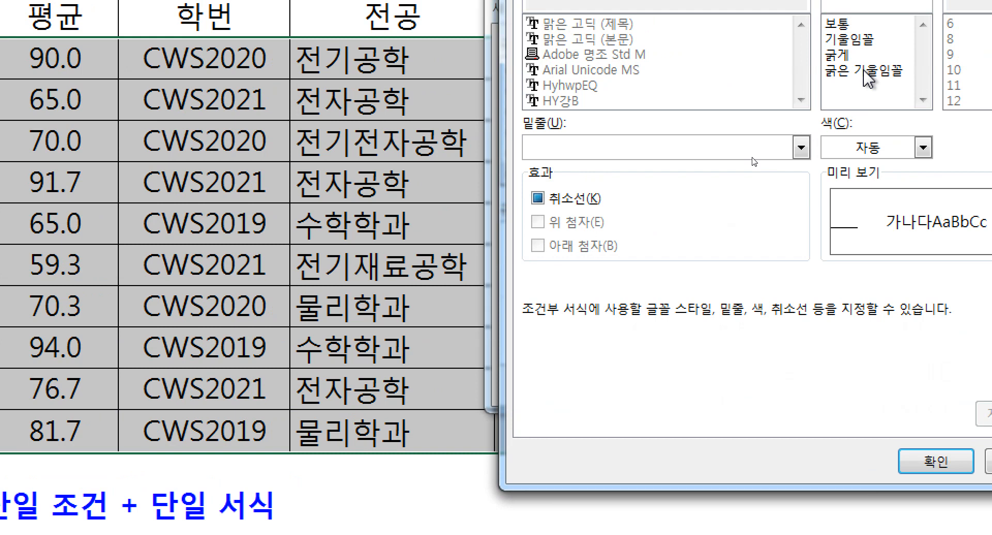
click(870, 37)
click(895, 133)
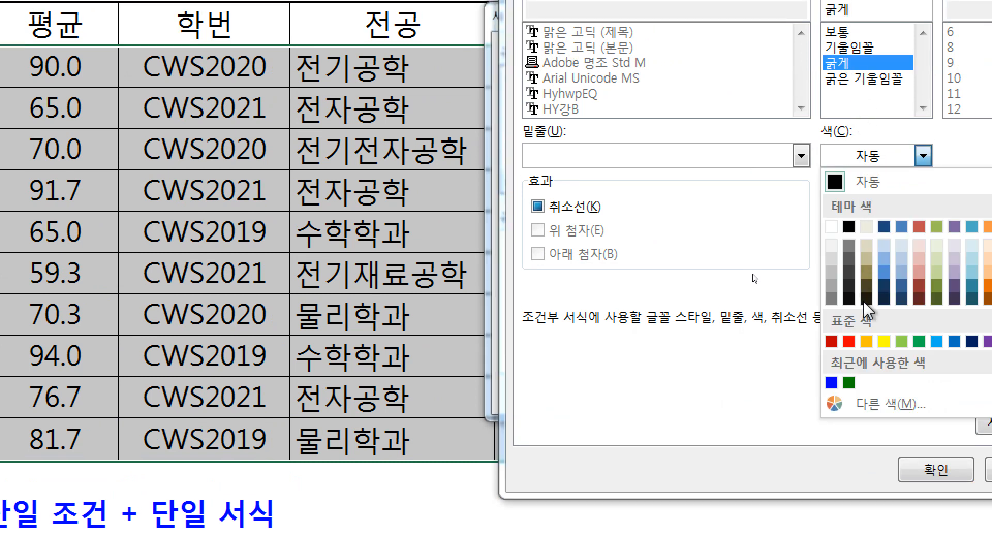
click(848, 341)
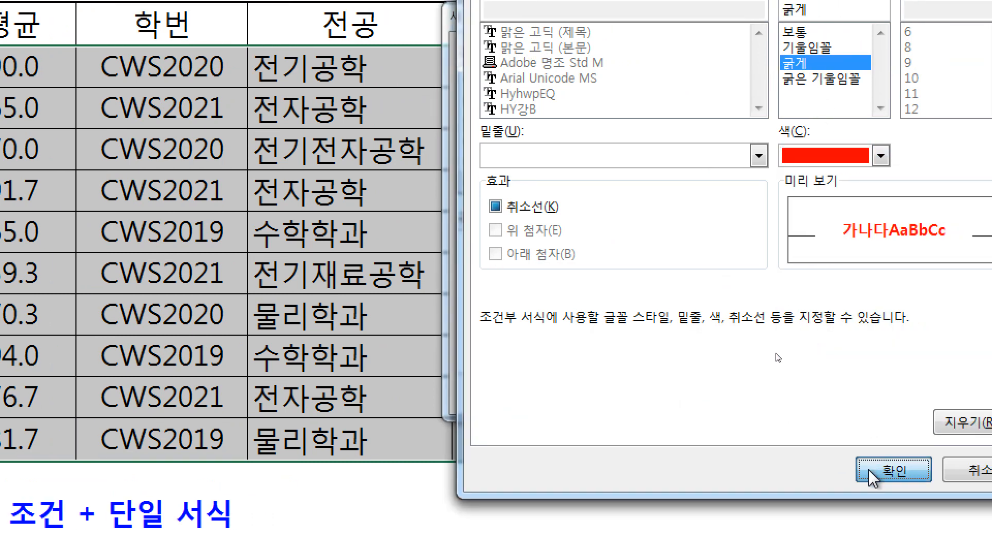
click(875, 467)
click(722, 396)
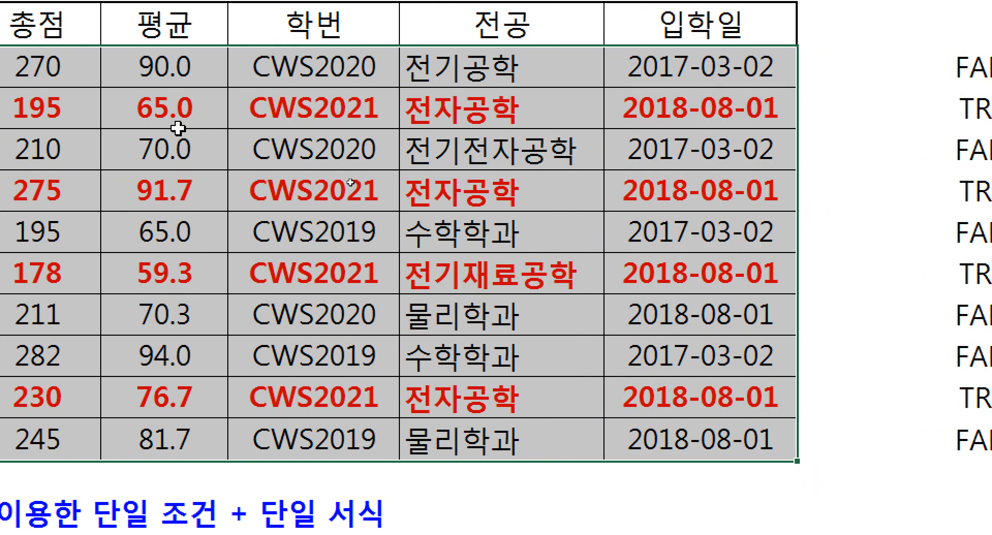
Check the student numbers in H7, H5 and H9 against the formatted rows
key(ctrl+q)
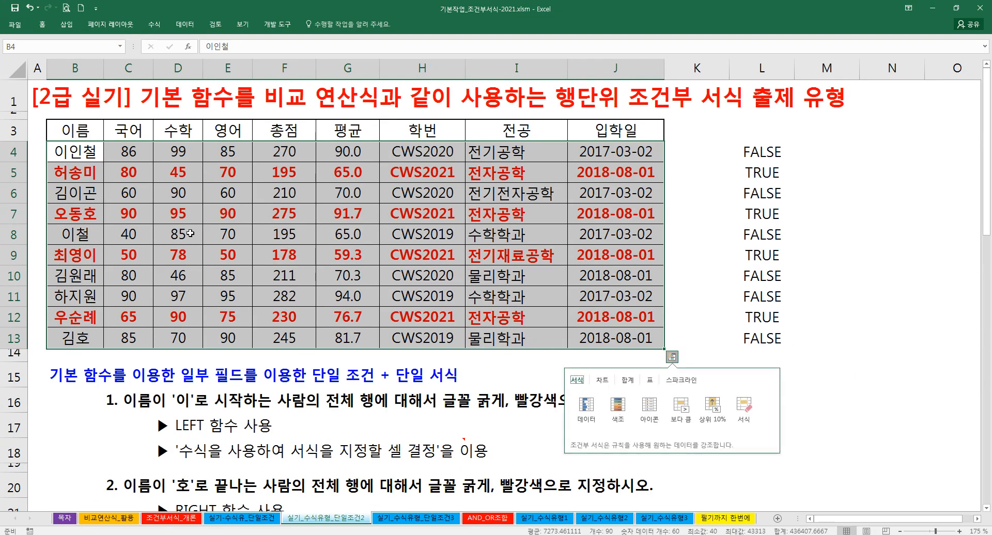
click(278, 242)
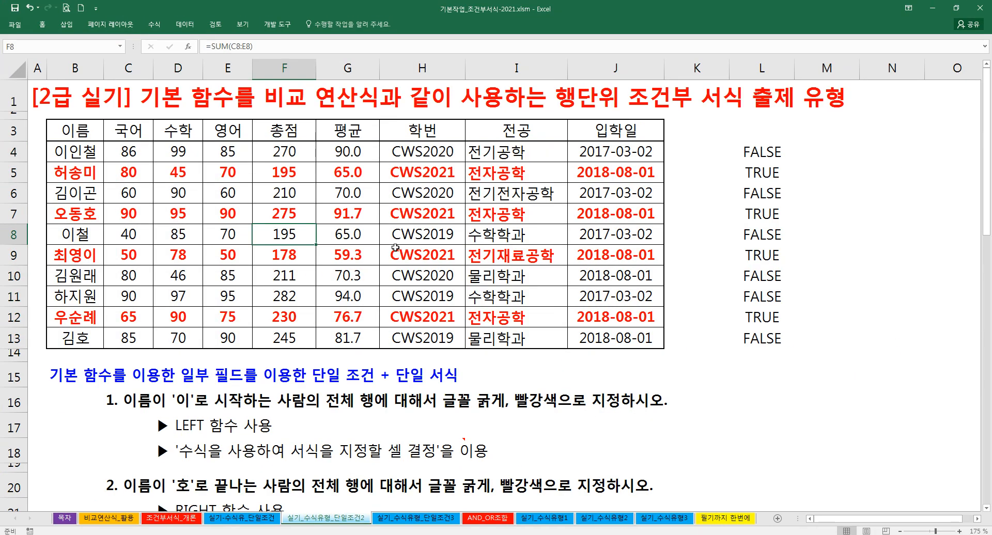
click(422, 216)
click(433, 173)
click(434, 257)
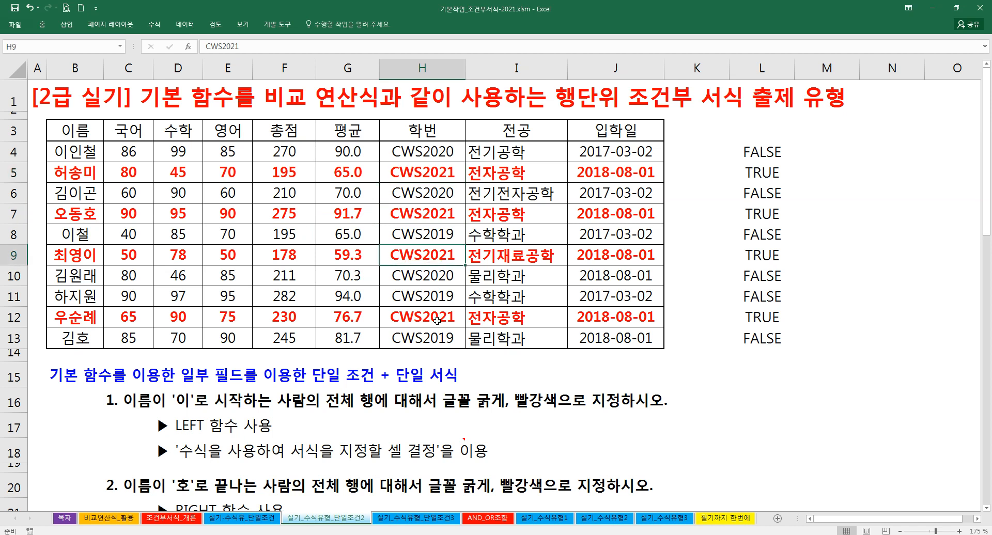
Clear the helper formulas from L4:L13
drag(737, 154, 741, 338)
key(Delete)
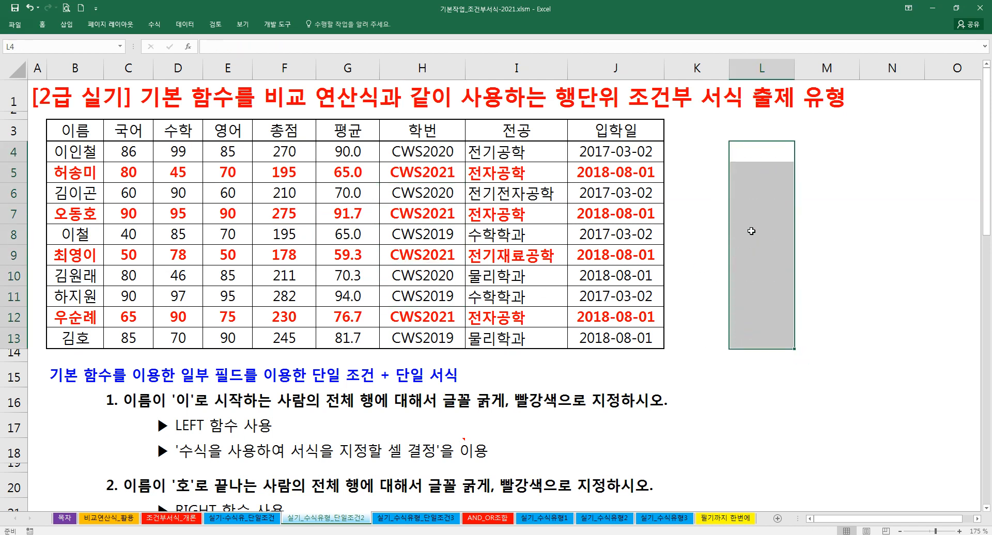
click(730, 155)
Enter the header 임시 in K3, beside the 입학일 column
click(739, 132)
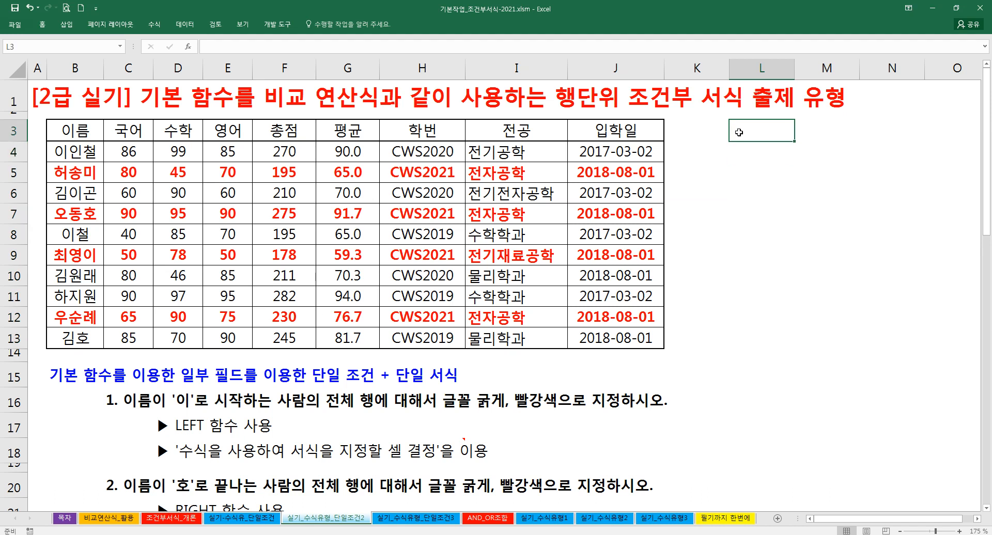
text(DLQ)
key(BackSpace)
key(BackSpace)
key(BackSpace)
key(Left)
text(임시)
key(Return)
Enter =RIGHT(H4,4)*1 in K4 to extract the year from the student number as a number
text(=)
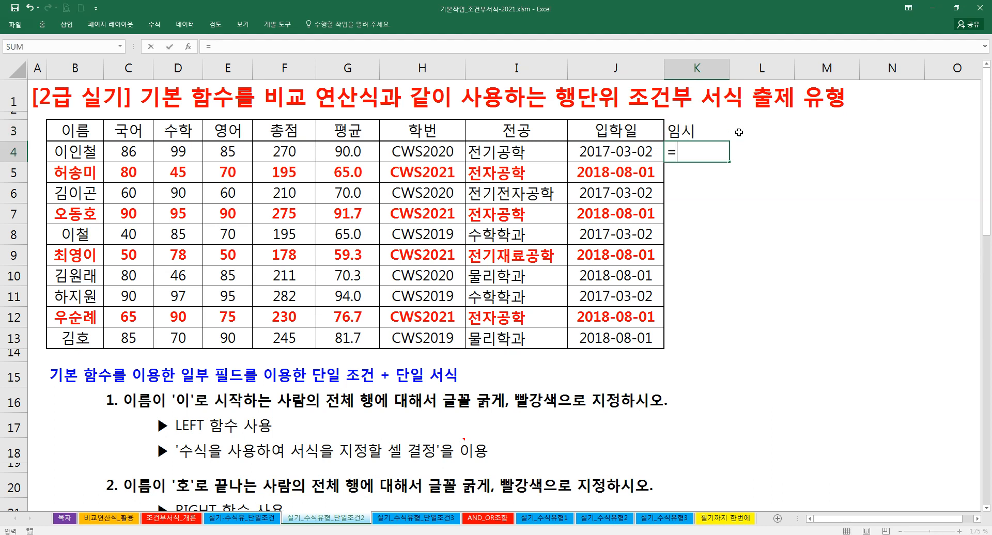
text(RIGHT)
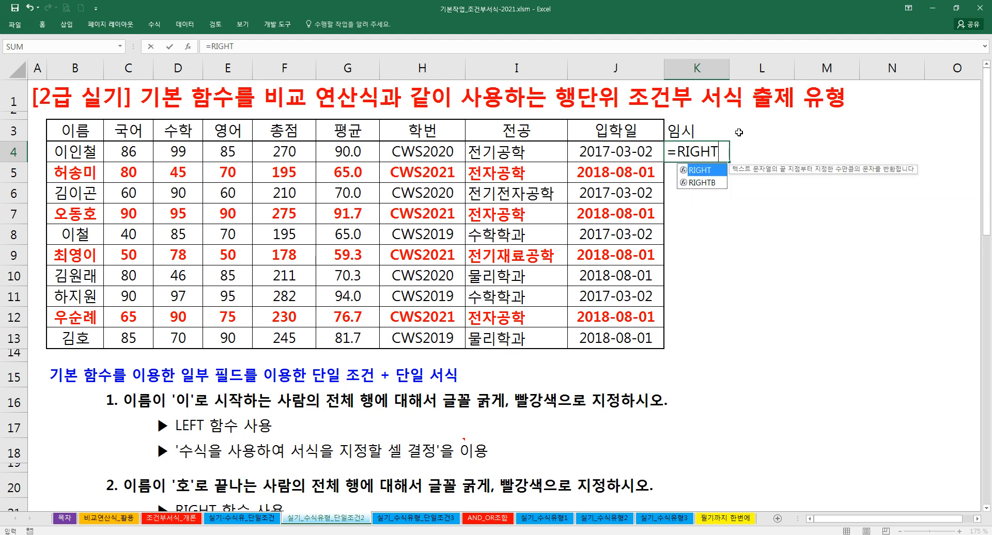
text(()
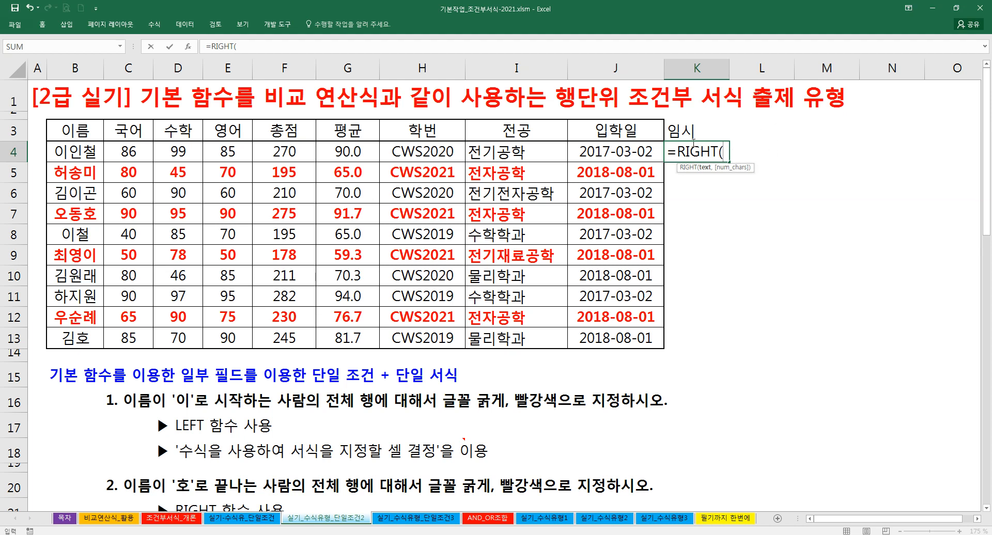
click(435, 151)
text(,)
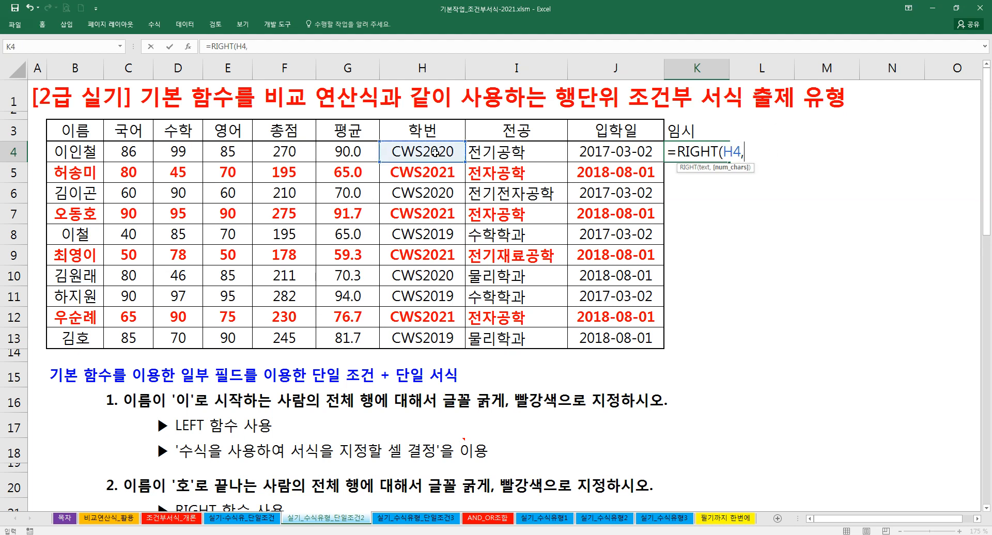
text(4)*1)
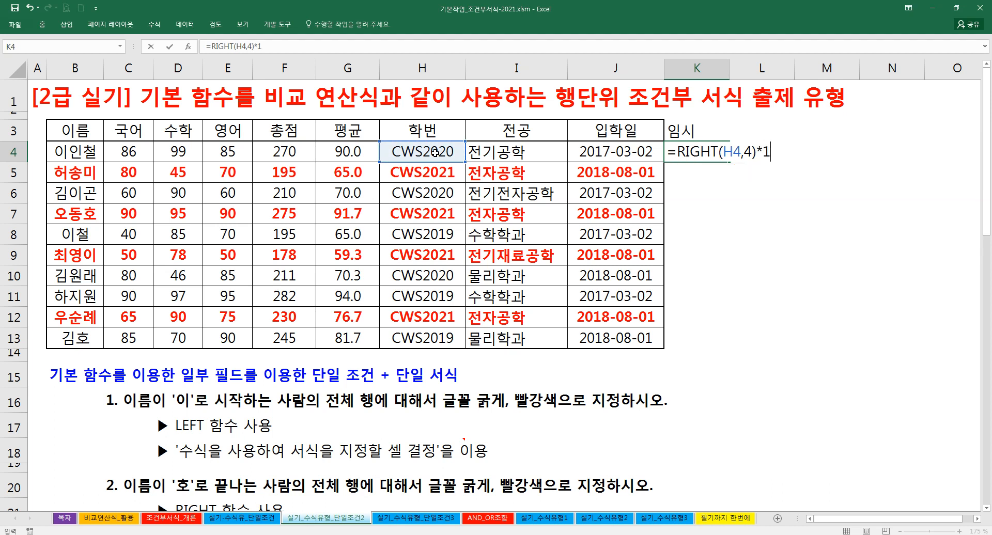
key(Return)
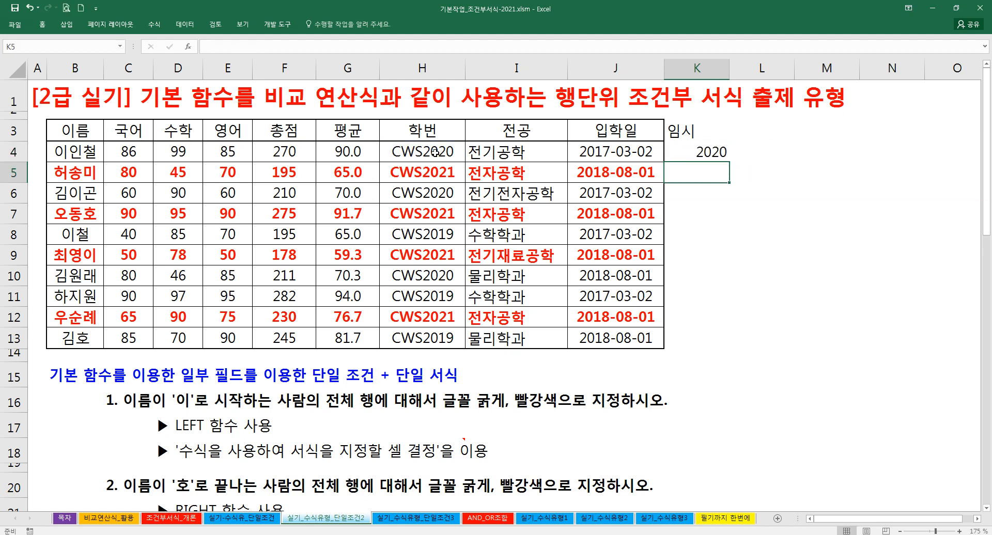
Fill the K4 formula down through K13
click(672, 158)
double_click(721, 154)
key(Escape)
drag(730, 163, 730, 343)
Clear the temporary header and formulas from K3:K13
click(705, 145)
drag(705, 146, 705, 336)
key(Delete)
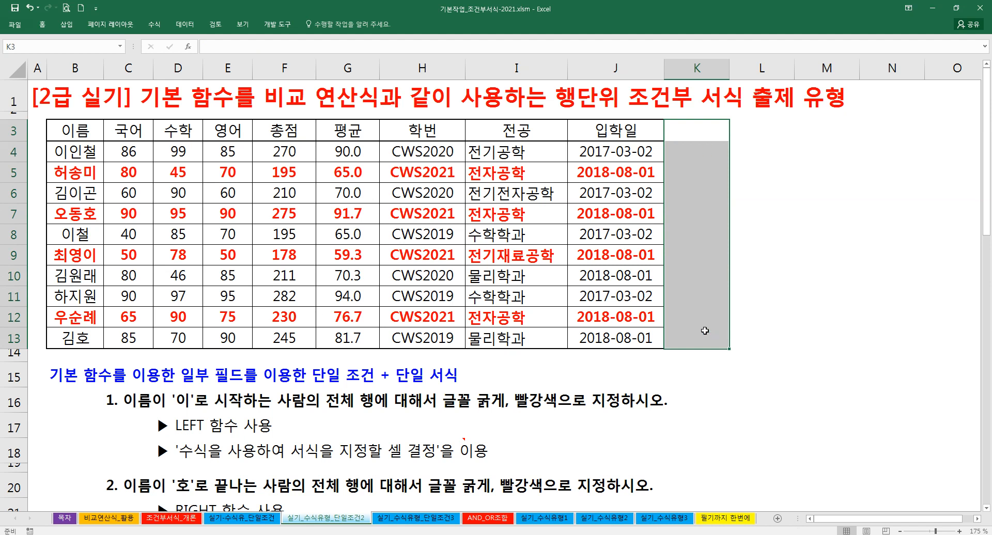
Build the test formula =MONTH(J4)=3 in K4 using the MONTH function arguments and the first 입학일 cell
click(705, 324)
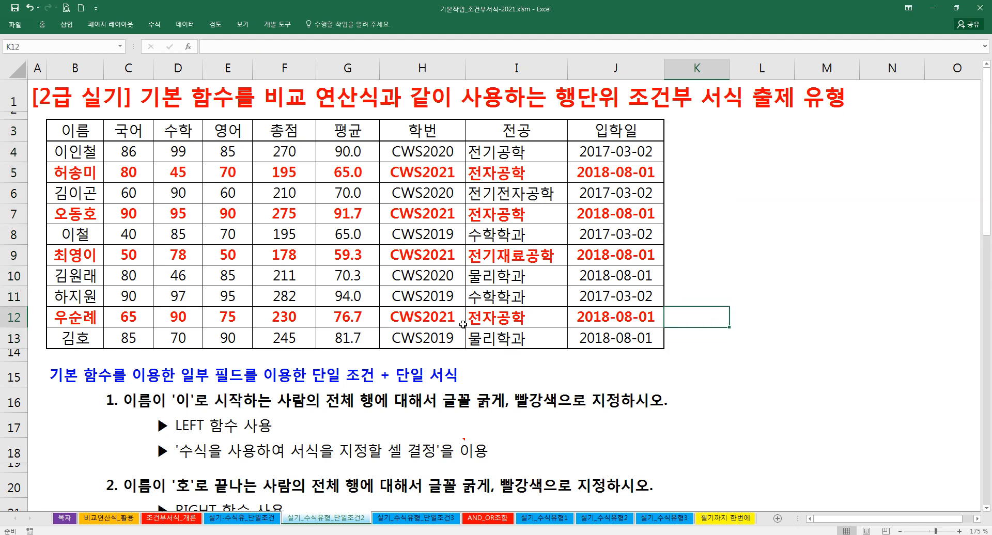
scroll(396, 328, down, 2)
scroll(395, 328, down, 5)
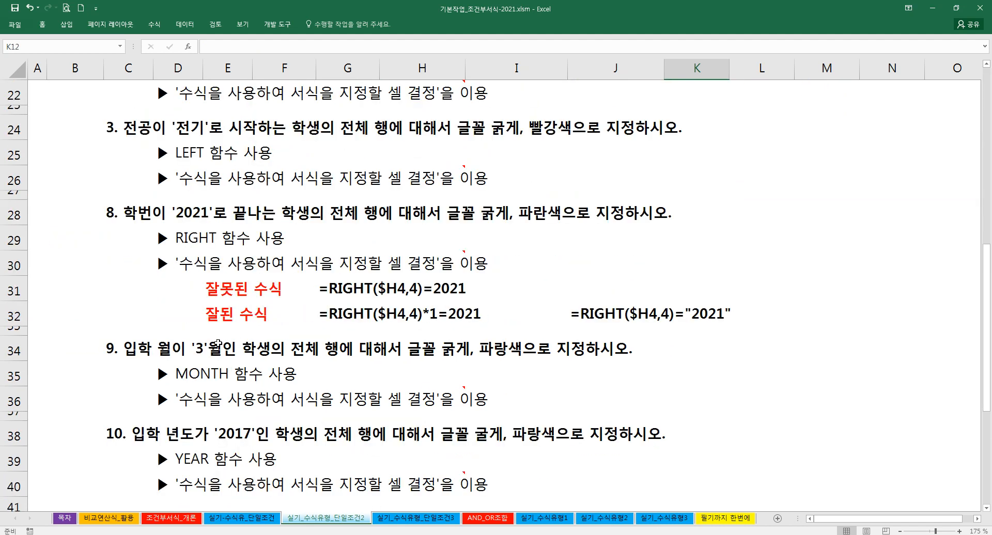
scroll(571, 309, up, 7)
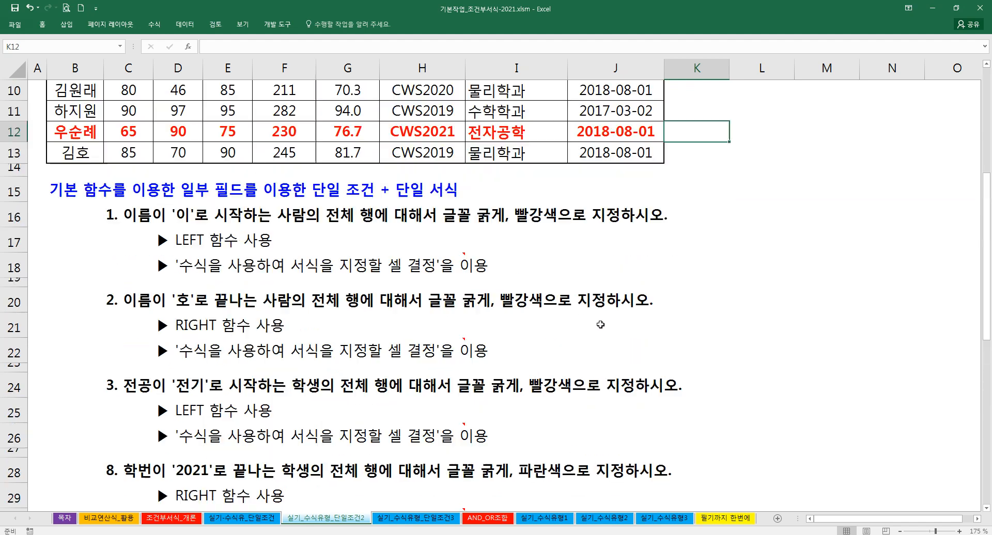
click(715, 146)
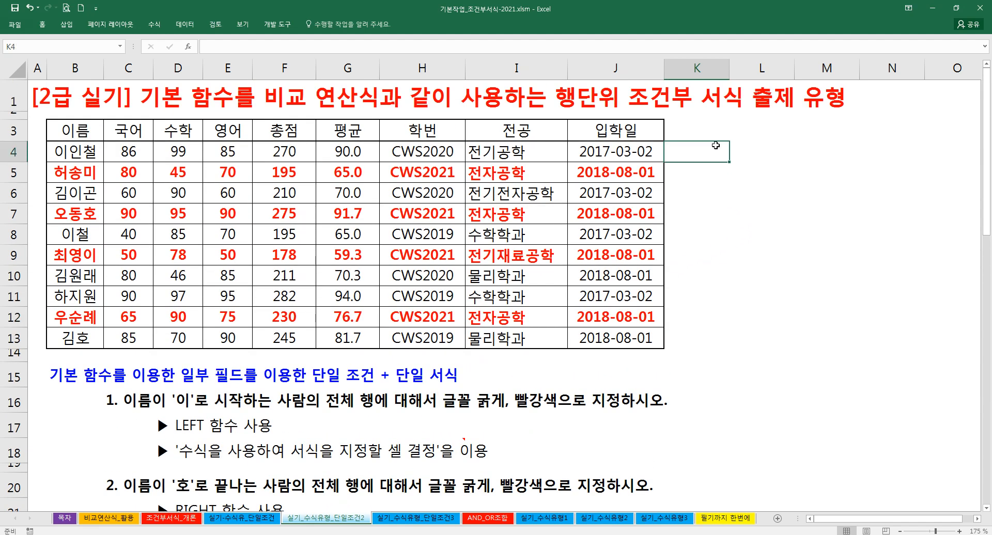
text(=)
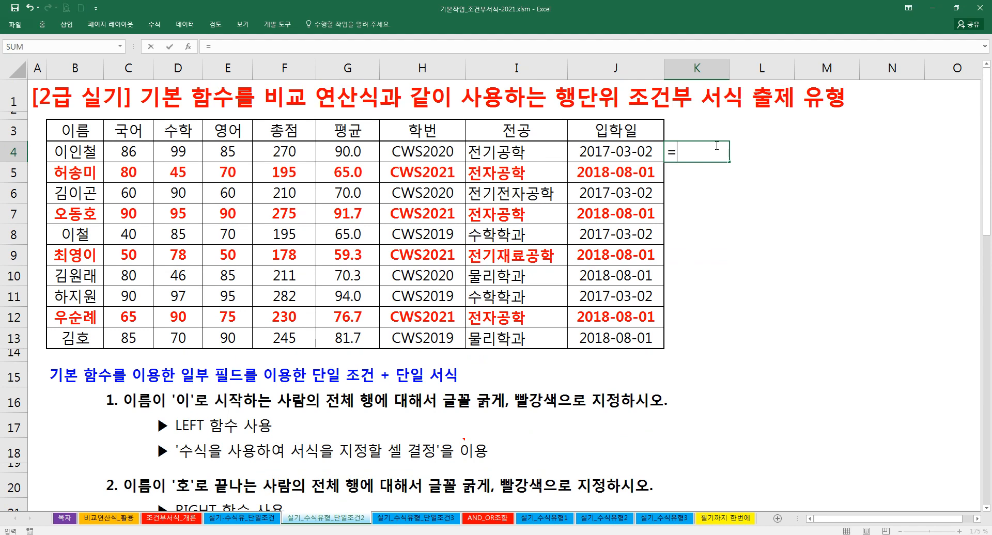
text(MO)
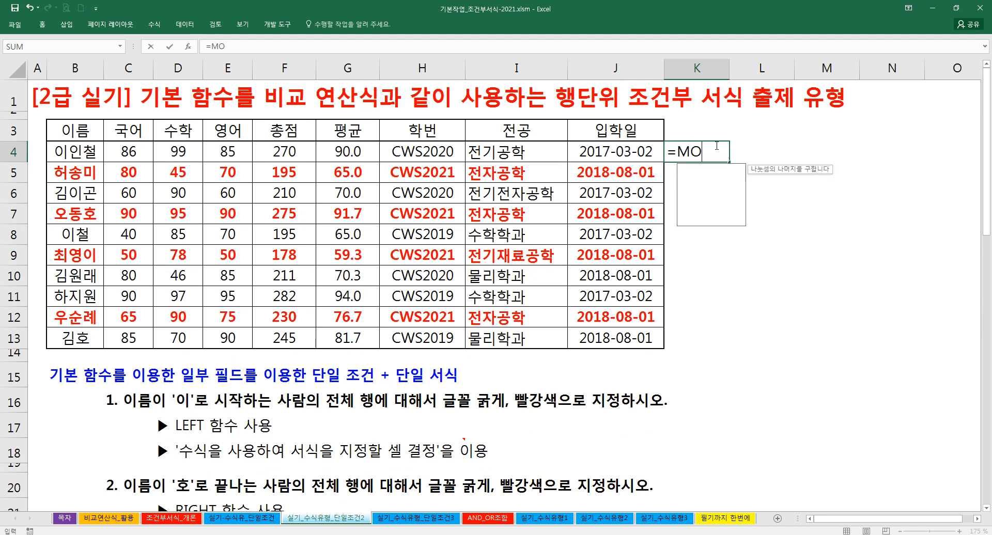
text(NTH()
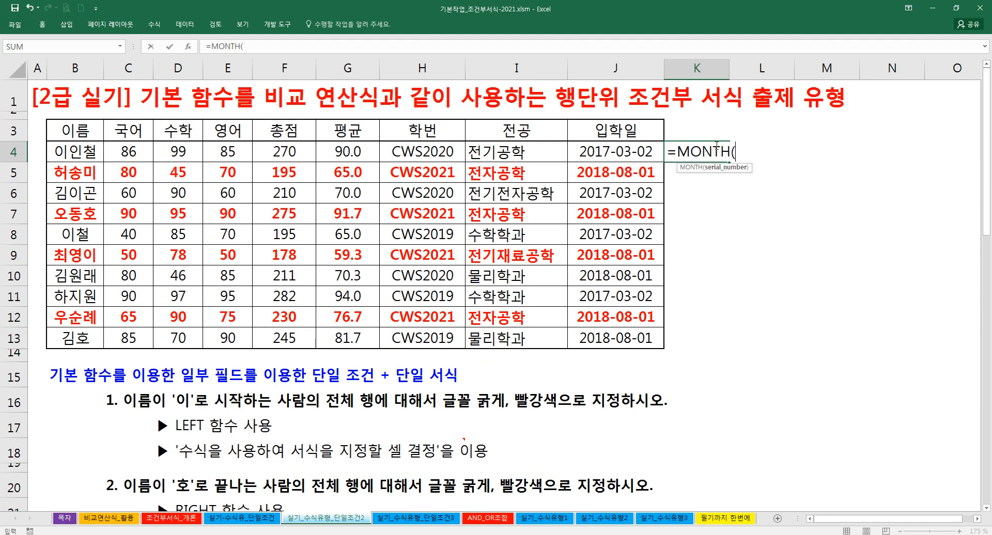
key(ctrl+a)
drag(685, 148, 853, 182)
click(630, 150)
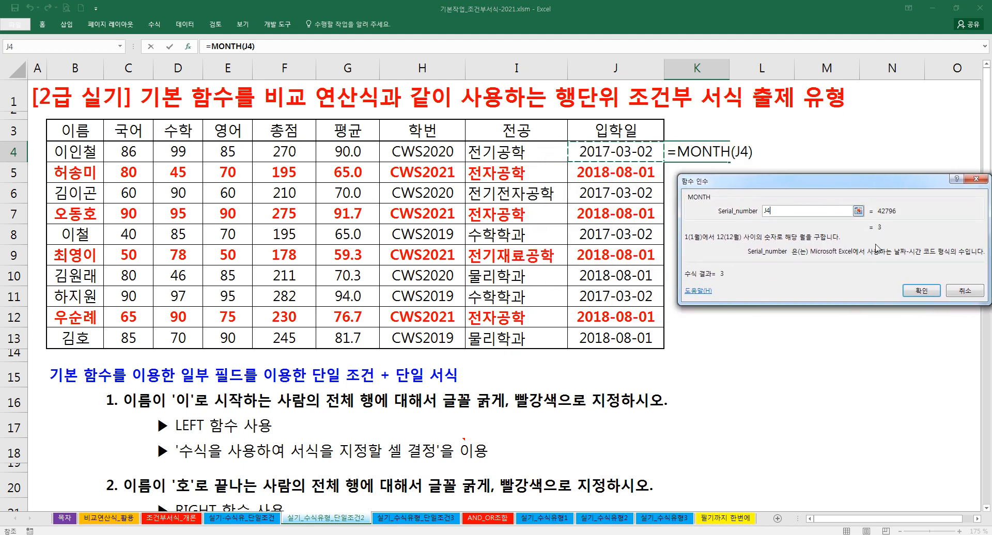
click(275, 47)
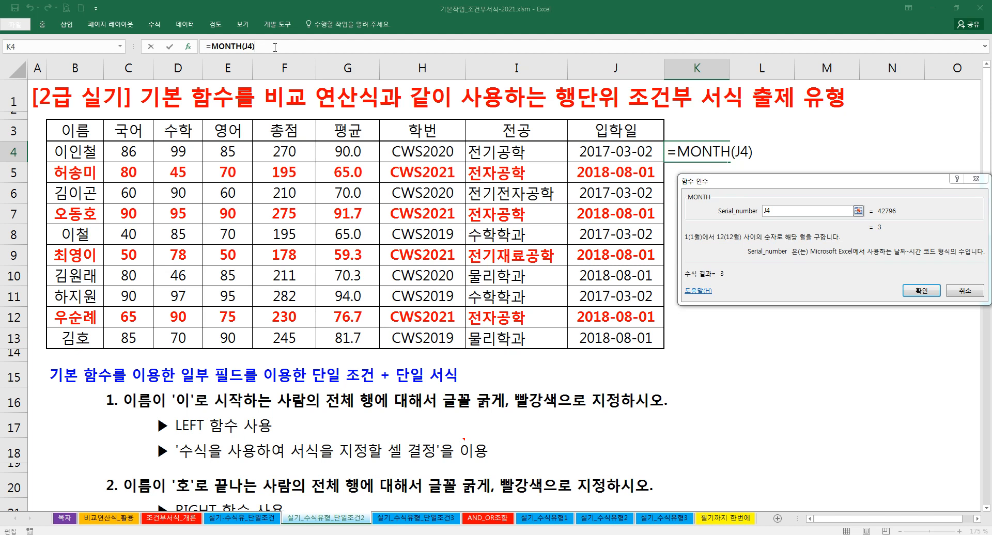
text(=3)
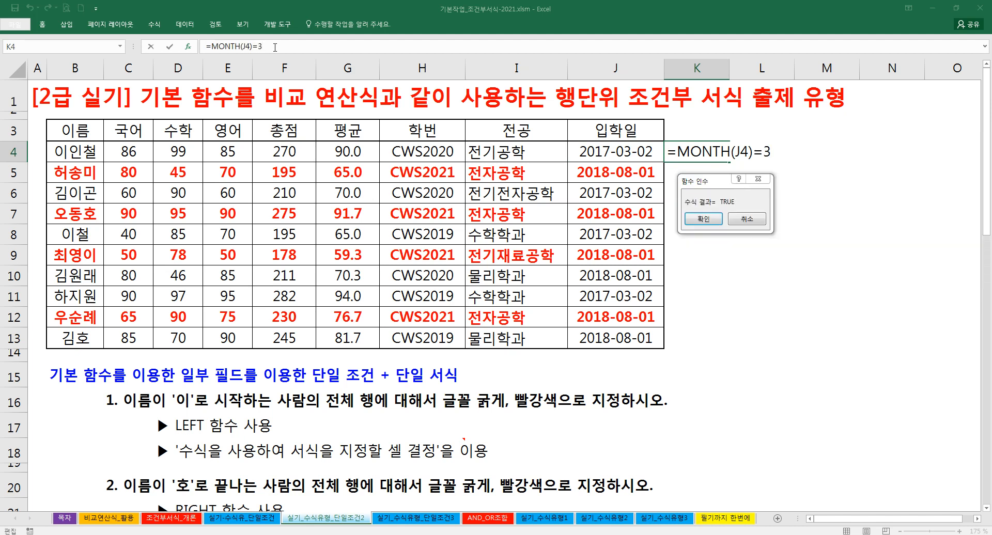
Make the reference column-absolute as $J4, copy the formula =MONTH($J4)=3 and leave K4 without entering it
drag(270, 46, 184, 46)
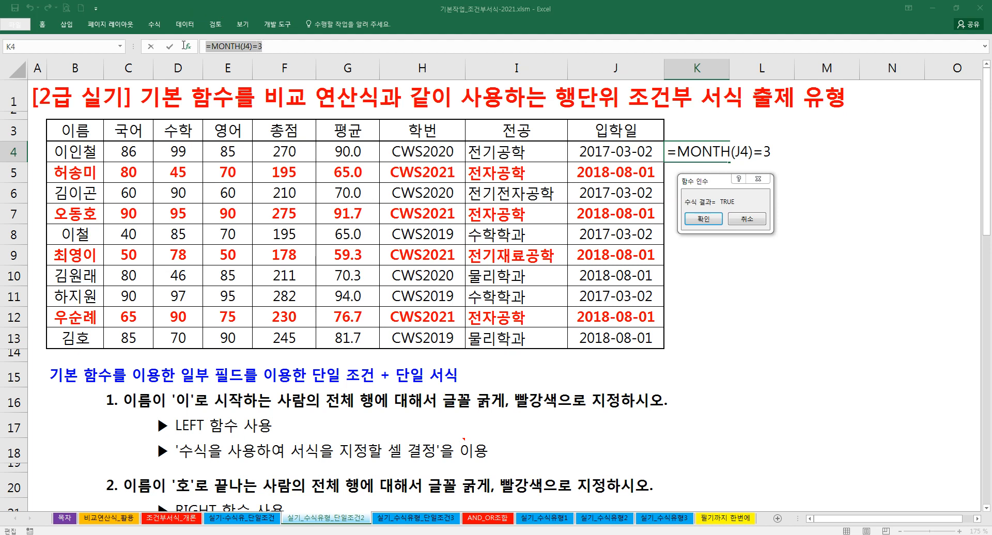
click(249, 47)
click(249, 48)
key(F4)
key(F4)
key(F4)
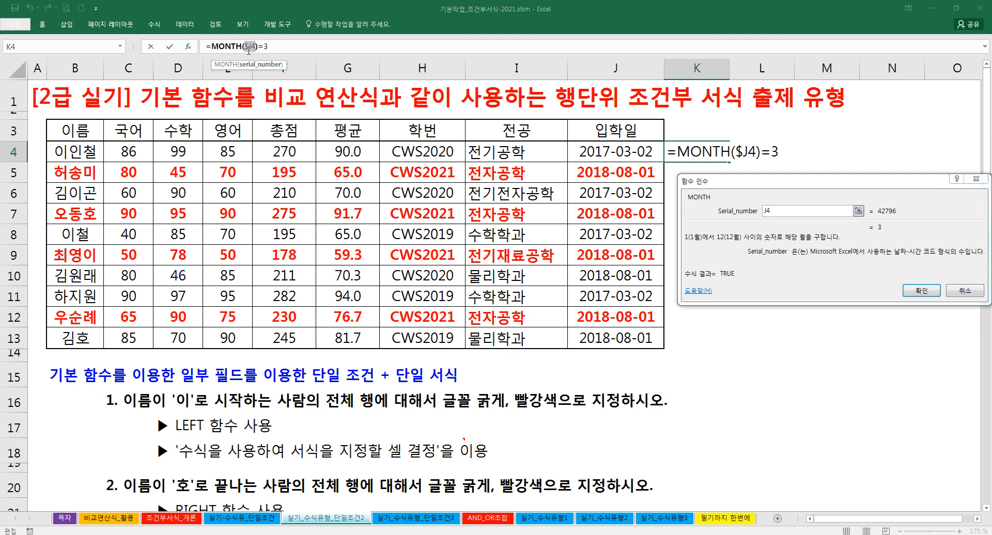
click(270, 46)
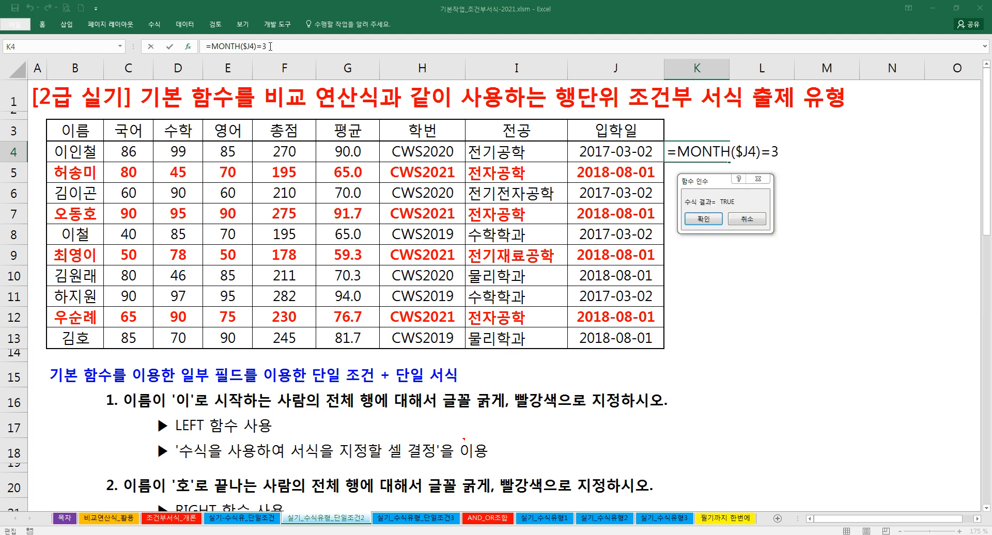
drag(275, 46, 199, 46)
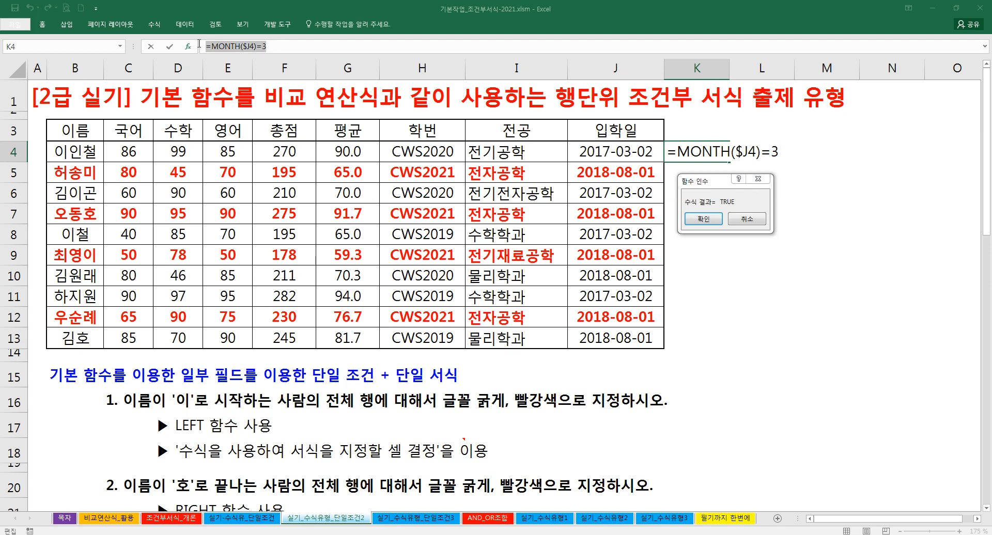
key(Escape)
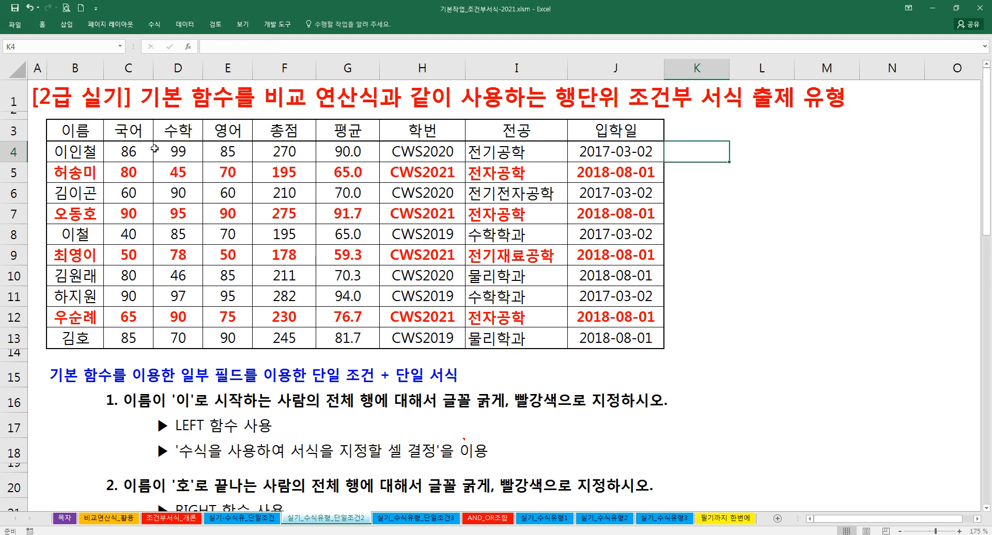
Select the data range B4:J13 and clear the conditional formatting rules from the entire sheet
click(80, 152)
drag(80, 151, 620, 339)
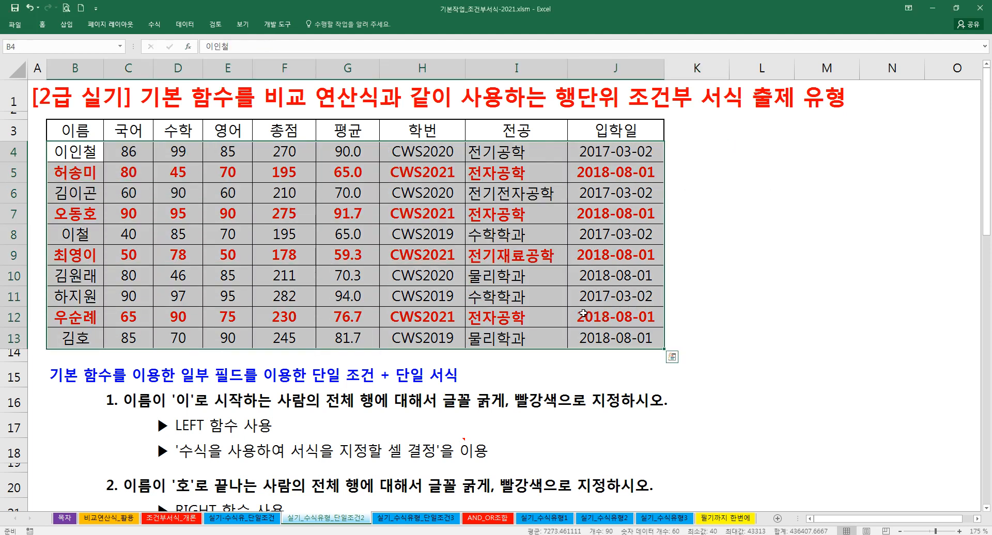
click(42, 25)
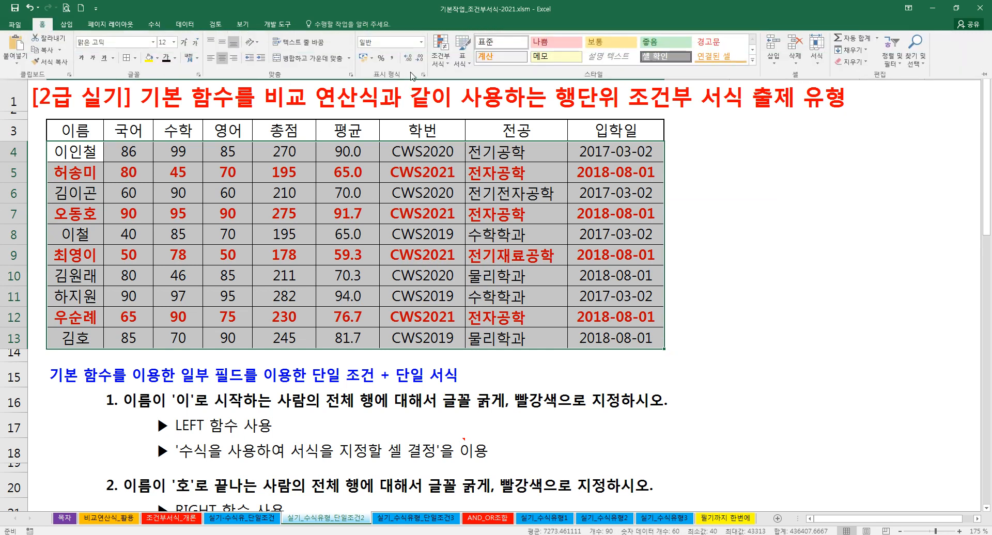
click(440, 51)
mouse_move(493, 202)
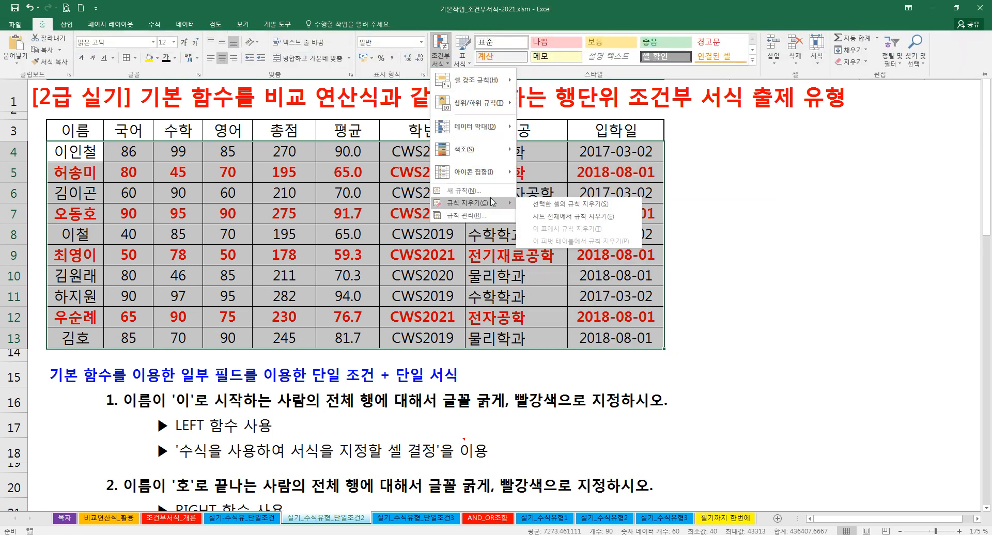
click(538, 216)
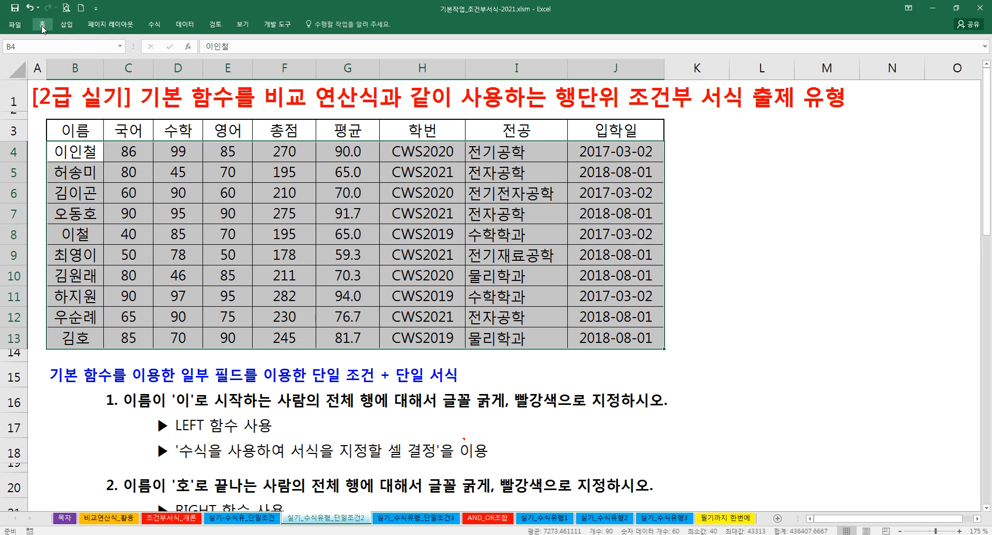
Start a new formula-based conditional formatting rule for B4:J13 with the condition =MONTH($J4)=3
click(42, 24)
click(440, 52)
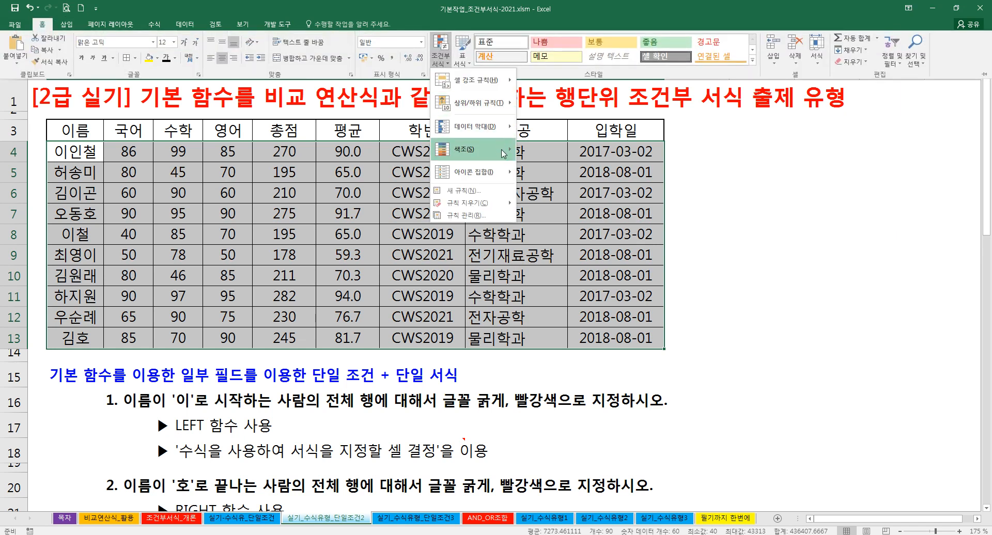
mouse_move(497, 199)
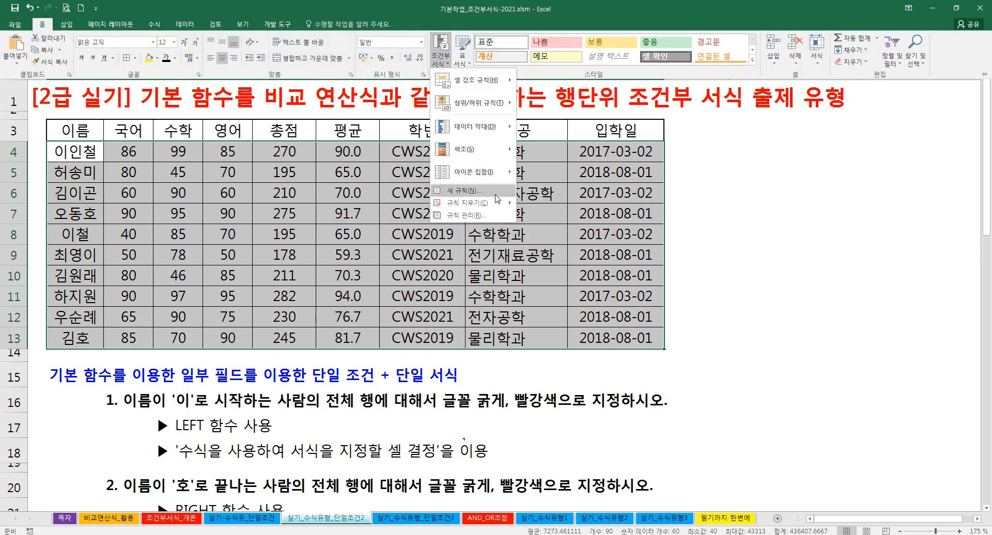
click(497, 199)
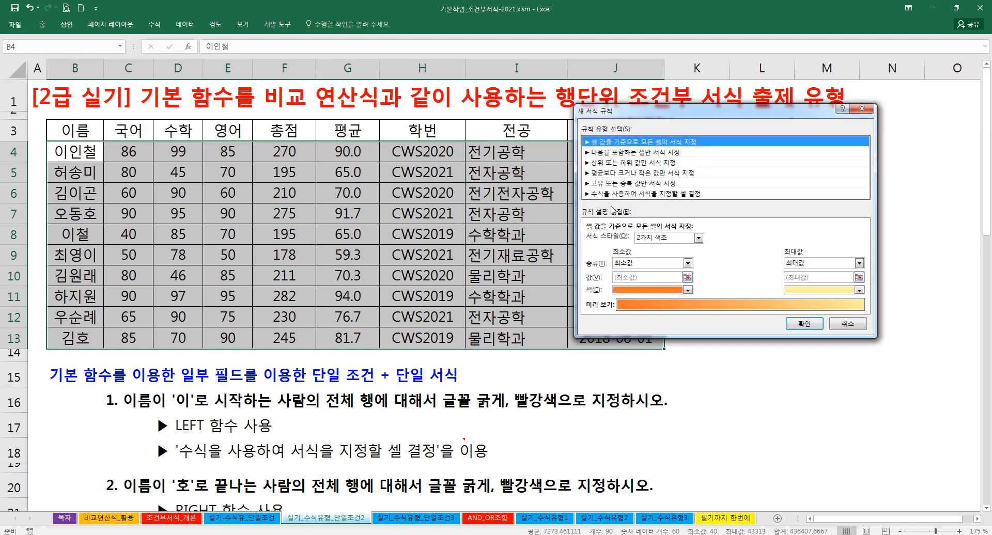
click(613, 195)
click(607, 239)
text(=MONTH($J4)=3)
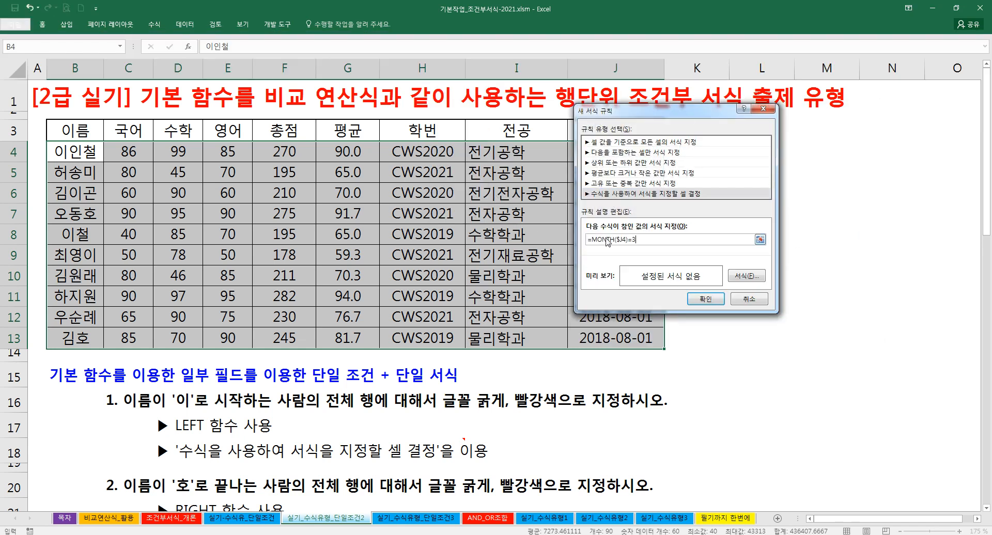
Give the rule a bold (굵게), red font format and apply it to the selected rows
click(746, 276)
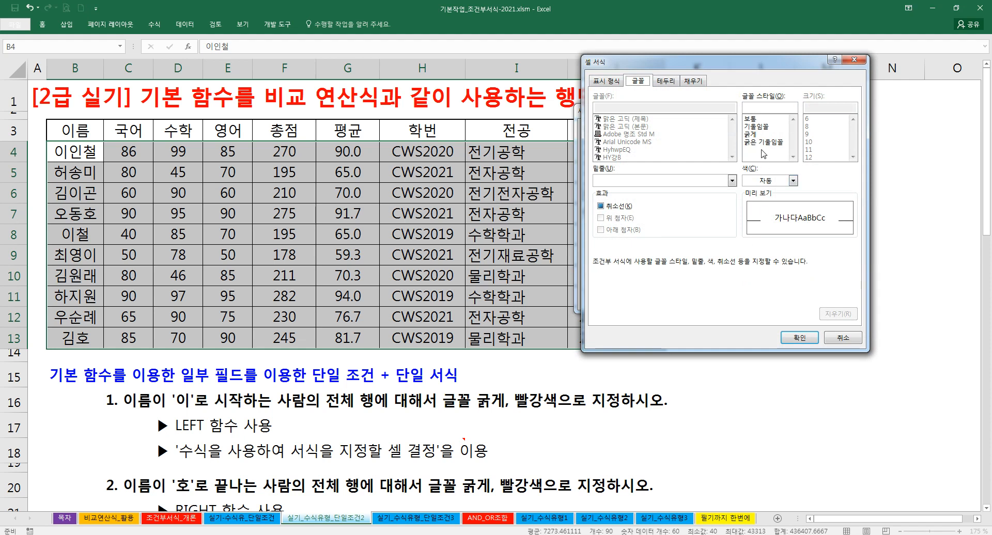
click(763, 142)
click(758, 134)
click(764, 184)
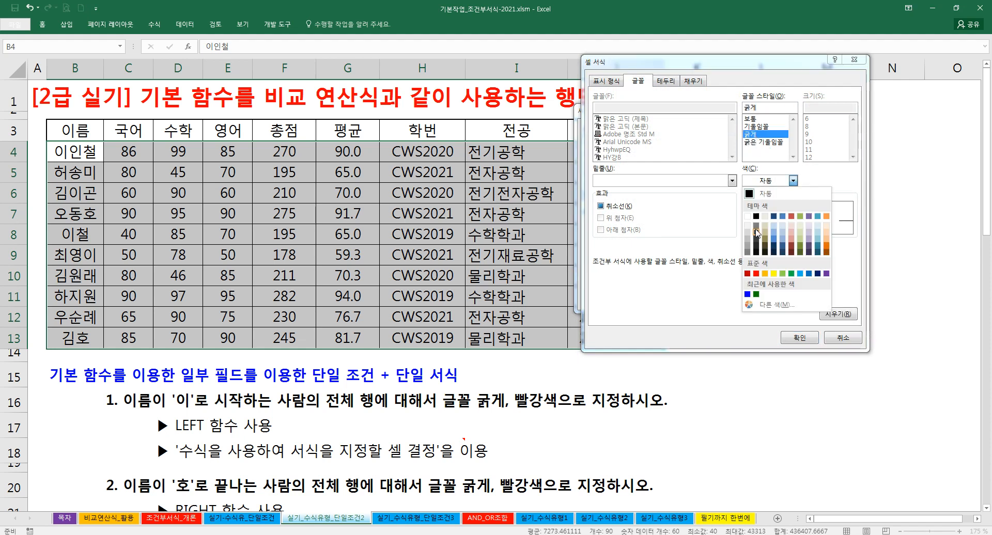
click(756, 274)
click(799, 337)
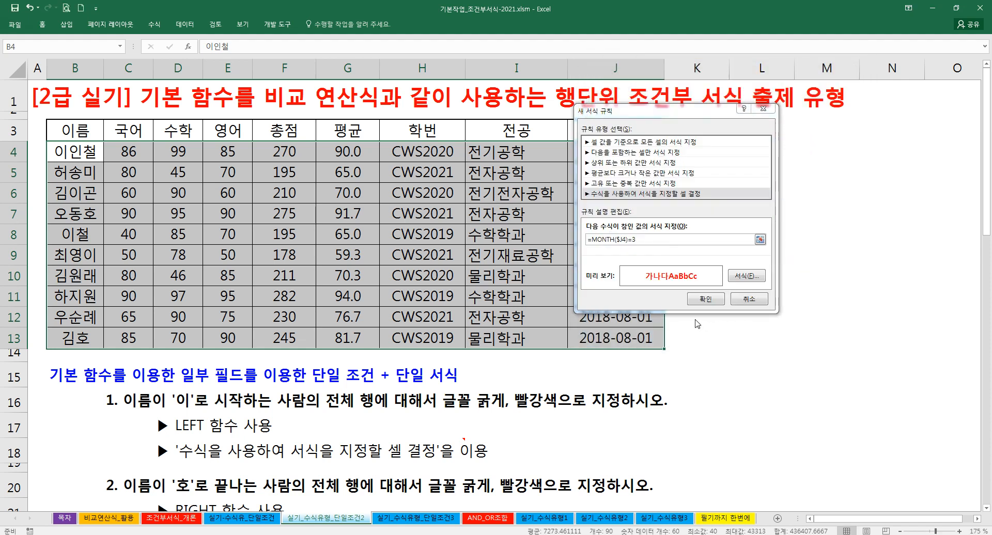
click(705, 298)
Check the 입학일 values of the formatted rows against the March condition
click(615, 151)
ctrl+click(615, 193)
ctrl+click(615, 234)
ctrl+click(615, 274)
ctrl+click(622, 302)
click(607, 295)
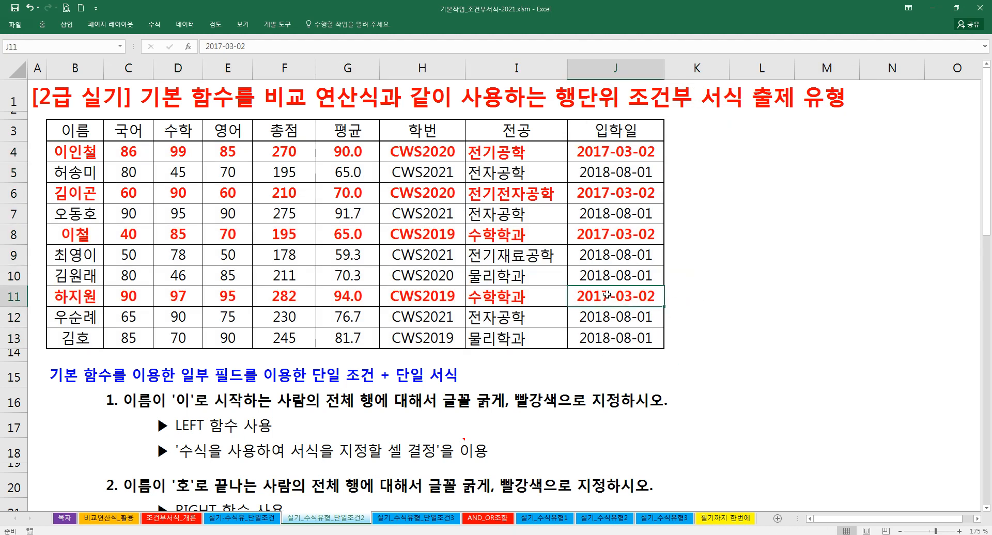
click(682, 130)
click(684, 155)
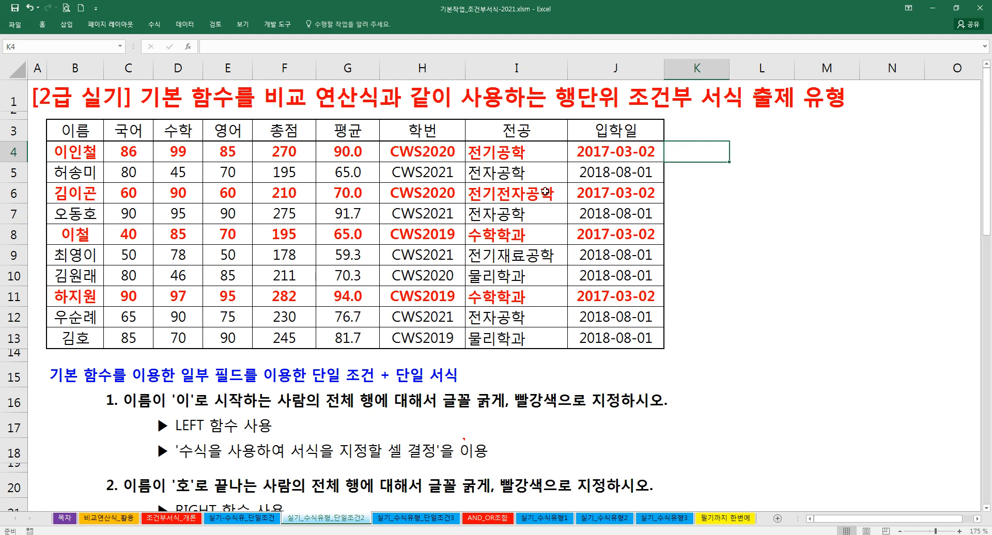
Undo the conditional formatting rule just applied to the student rows
click(309, 215)
key(ctrl+z)
click(307, 214)
Review problems 8 to 10 below the table, including the wrong and correct RIGHT formulas for problem 8
scroll(289, 214, down, 6)
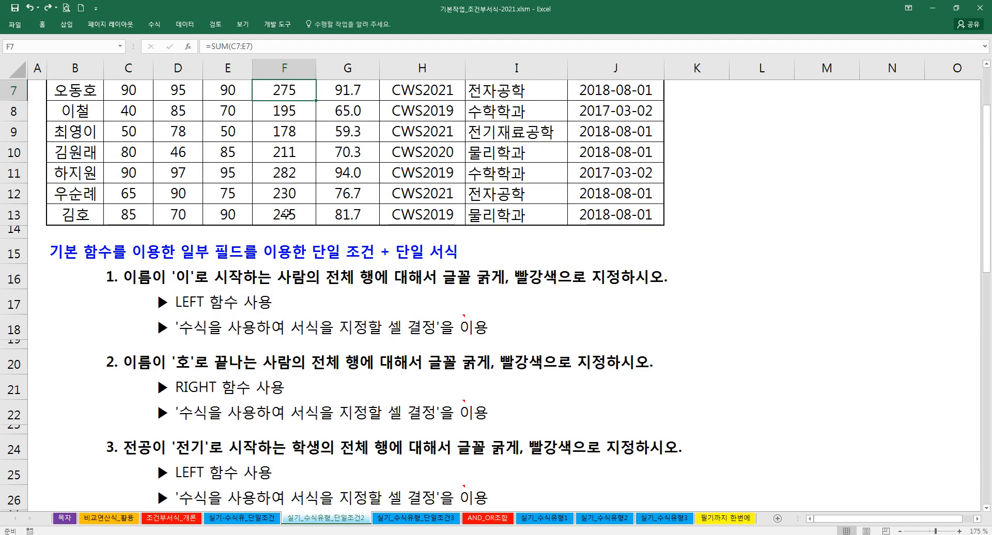
scroll(286, 214, down, 1)
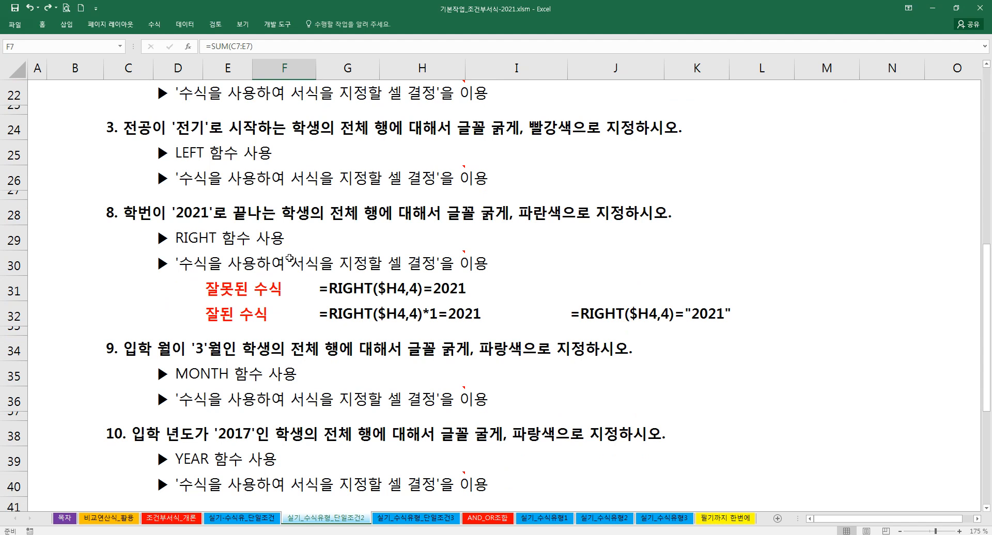
scroll(289, 257, down, 1)
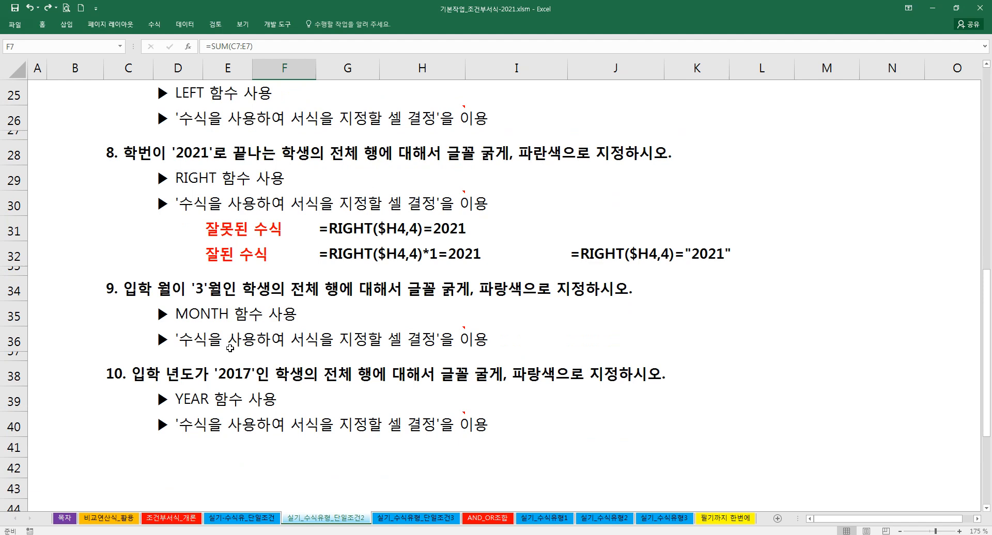
drag(142, 301, 206, 390)
click(257, 343)
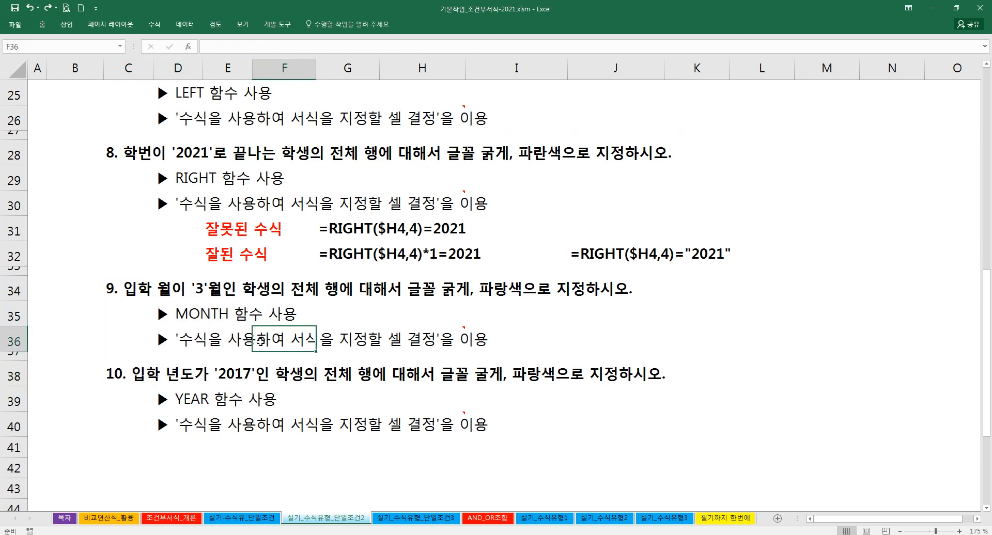
scroll(260, 329, up, 1)
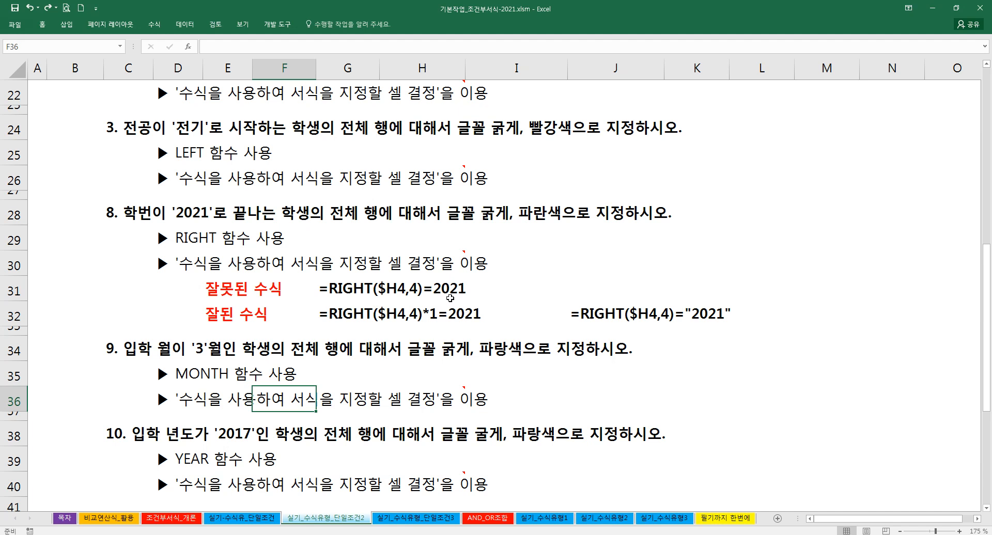
click(514, 289)
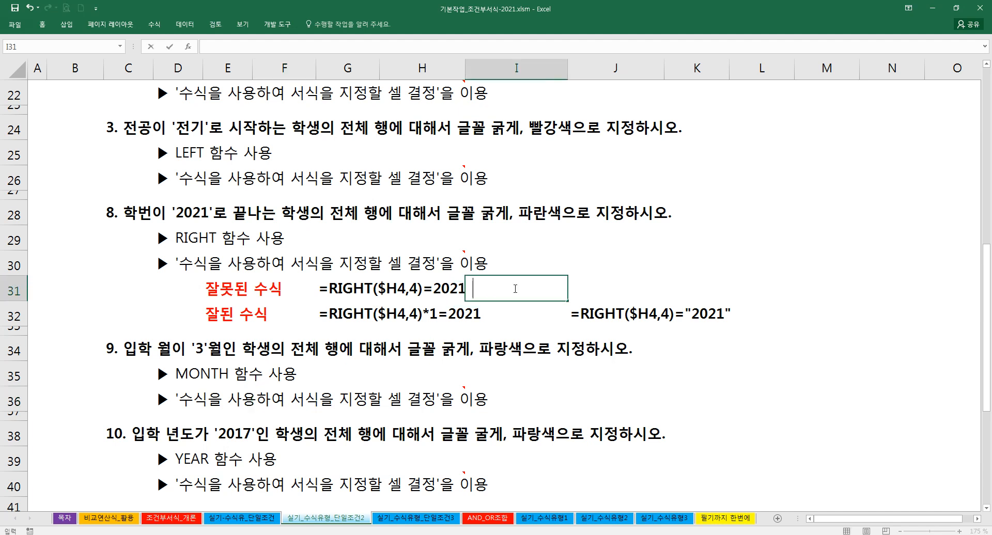
key(Tab)
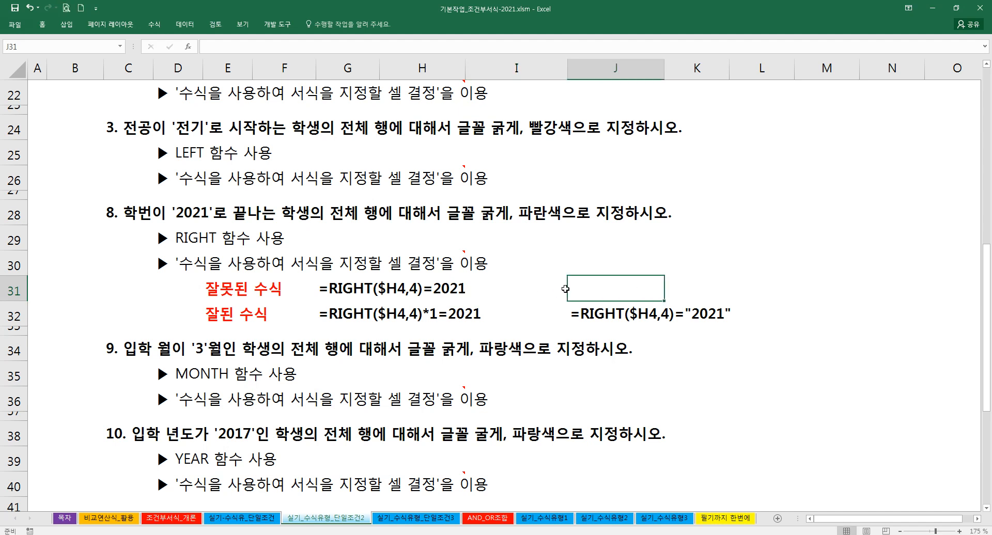
Enter the note "(피연산자의 데이터 형식이 반드시 동일해야 한다." in J31, beside the wrong formula of problem 8
click(565, 288)
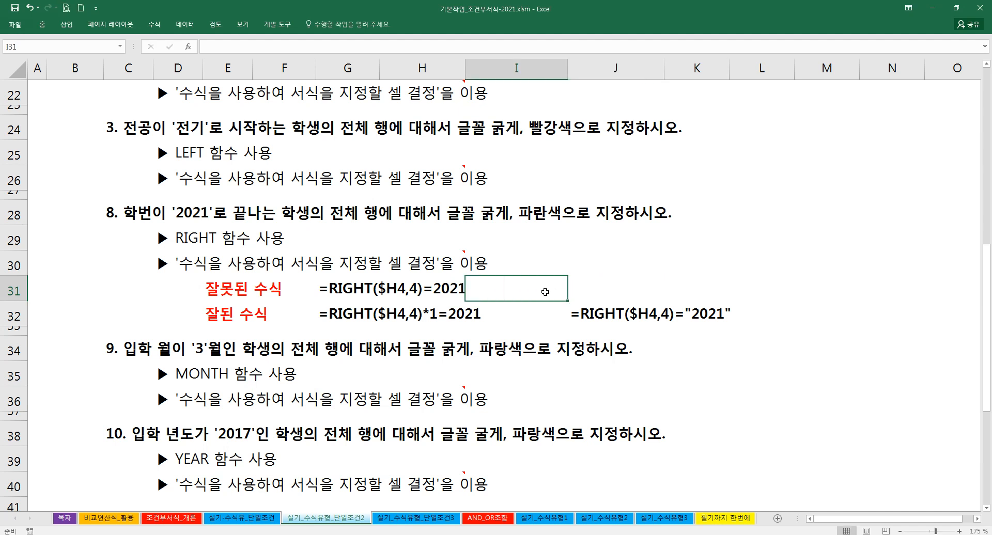
click(585, 287)
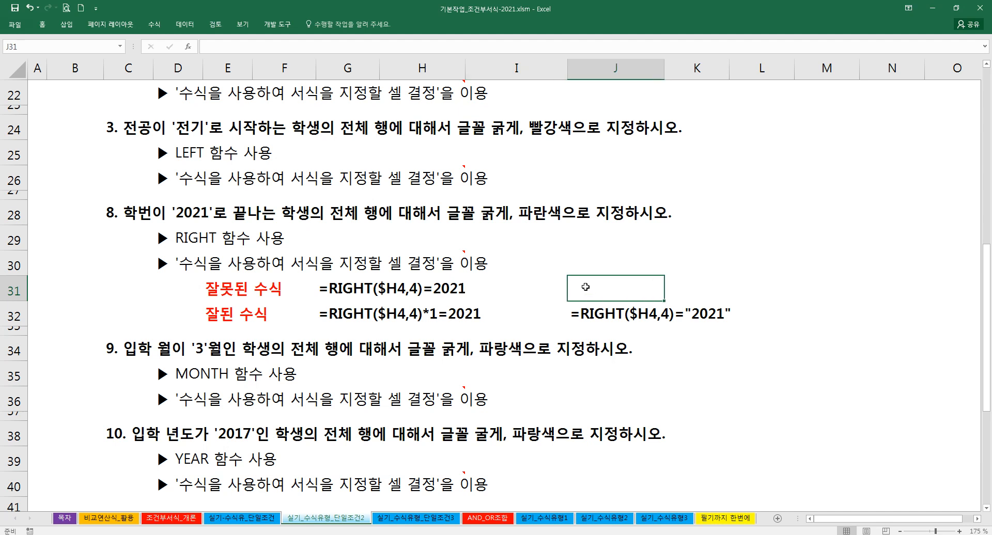
text((VLF)
key(BackSpace)
key(BackSpace)
key(BackSpace)
text(피)
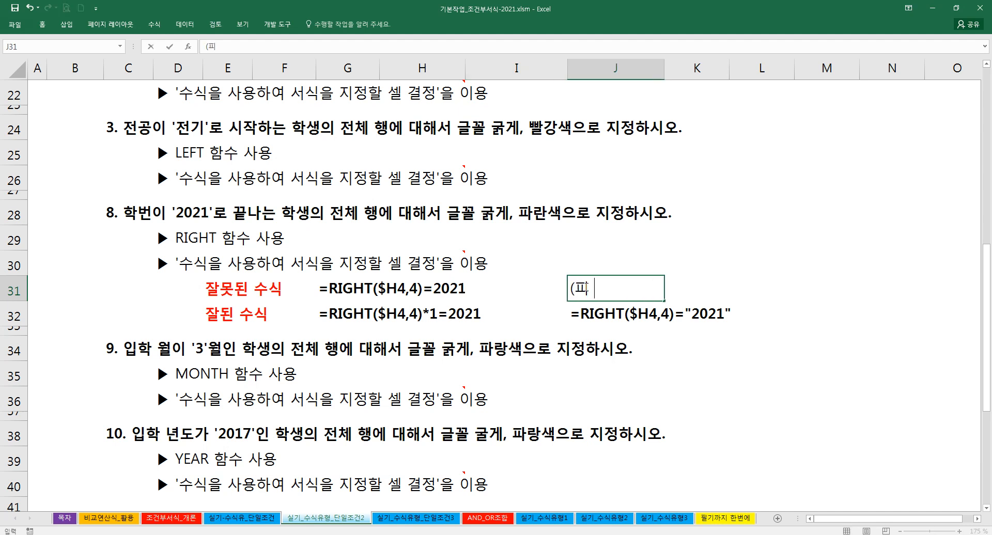
text(여연산자의 데)
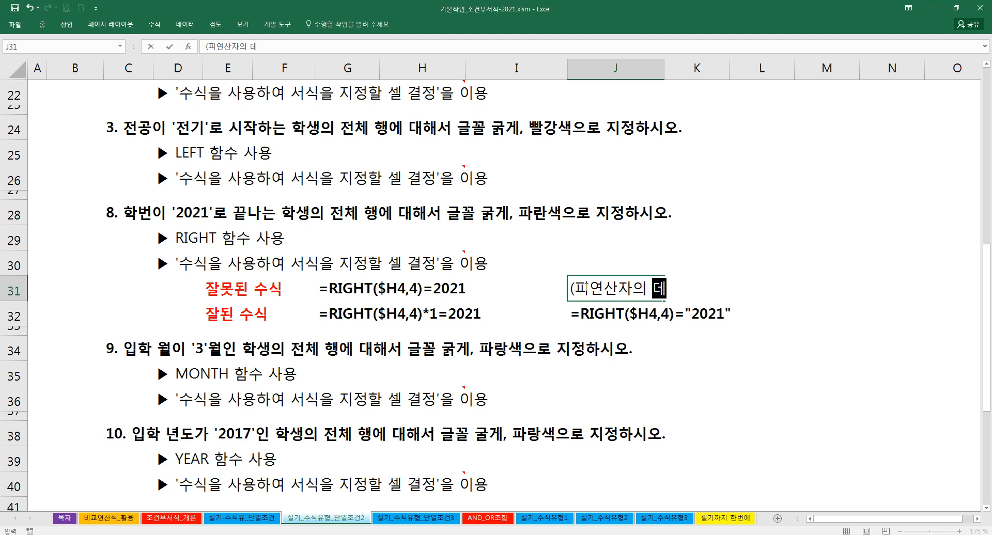
text(이터 형식이 )
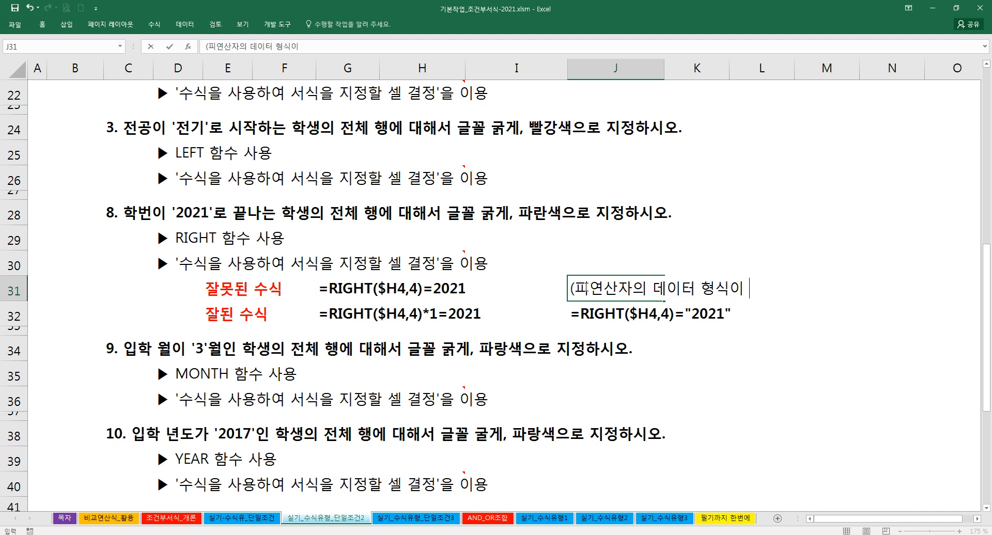
text(반드시 동일해)
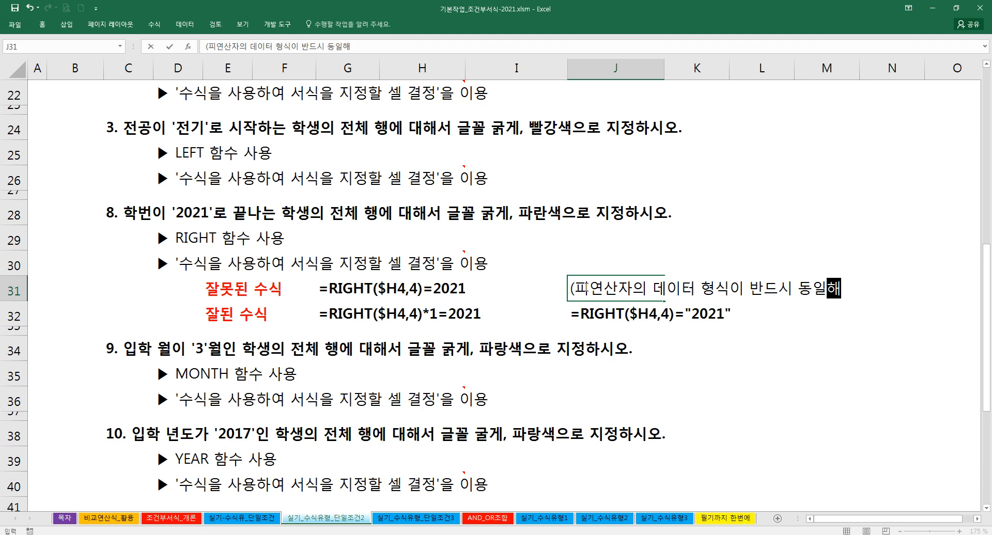
text(애 한다.)
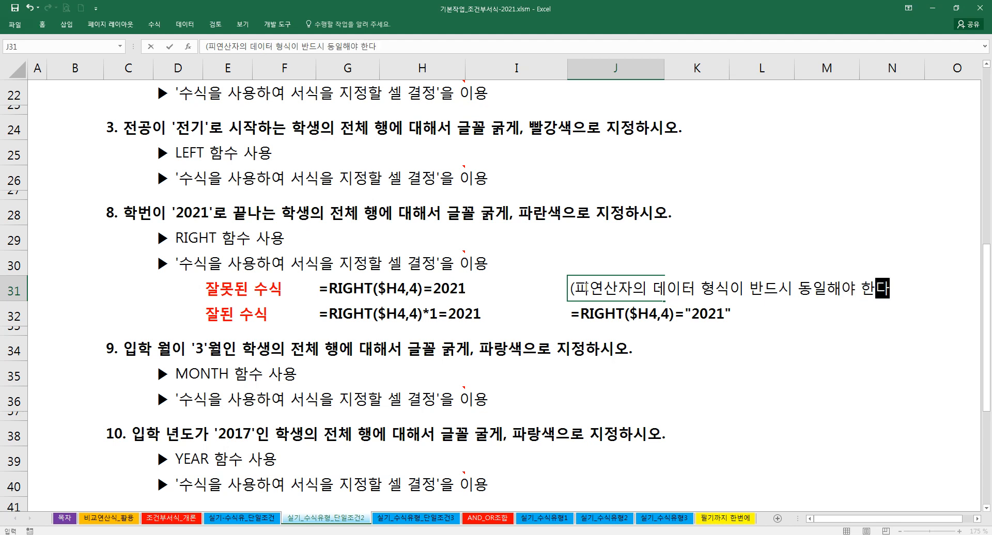
Insert "비교연산식 : " after the opening parenthesis of the J31 note and end the note with a closing parenthesis
key(Left)
key(Left)
key(Left)
key(Left)
key(Left)
key(Left)
key(Left)
key(Left)
key(Right)
key(Right)
key(Right)
key(Right)
key(Right)
key(Right)
key(Right)
key(Right)
key(Right)
key(Right)
key(Left)
key(Left)
key(F2)
text(비교연산)
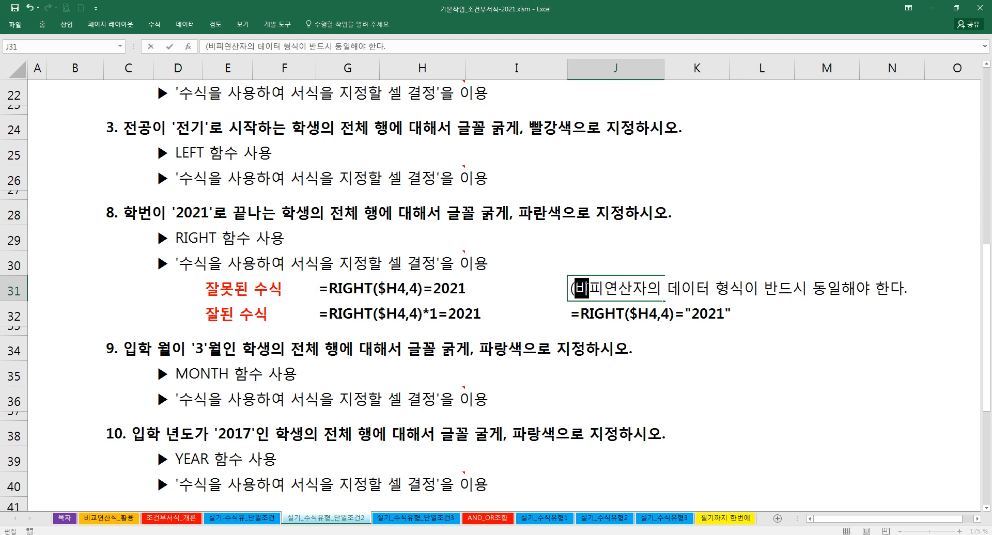
text(식 :)
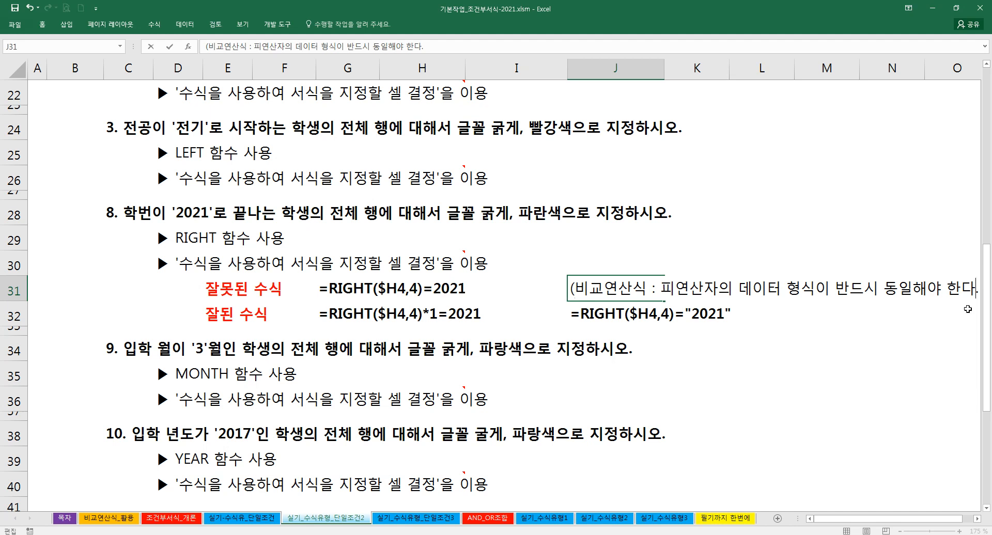
text())
key(Return)
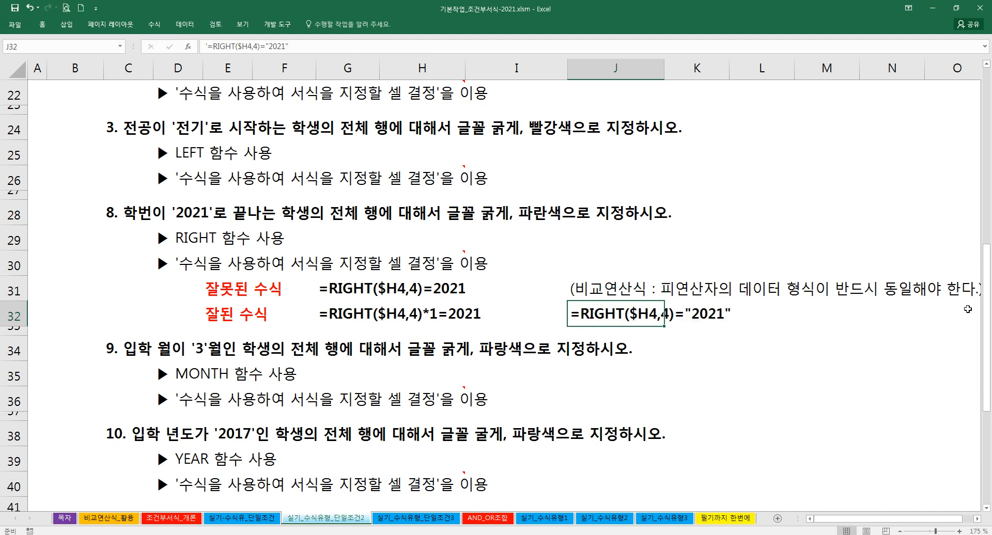
Narrow columns F, G and H slightly to make room for the note in J31
click(564, 290)
click(580, 288)
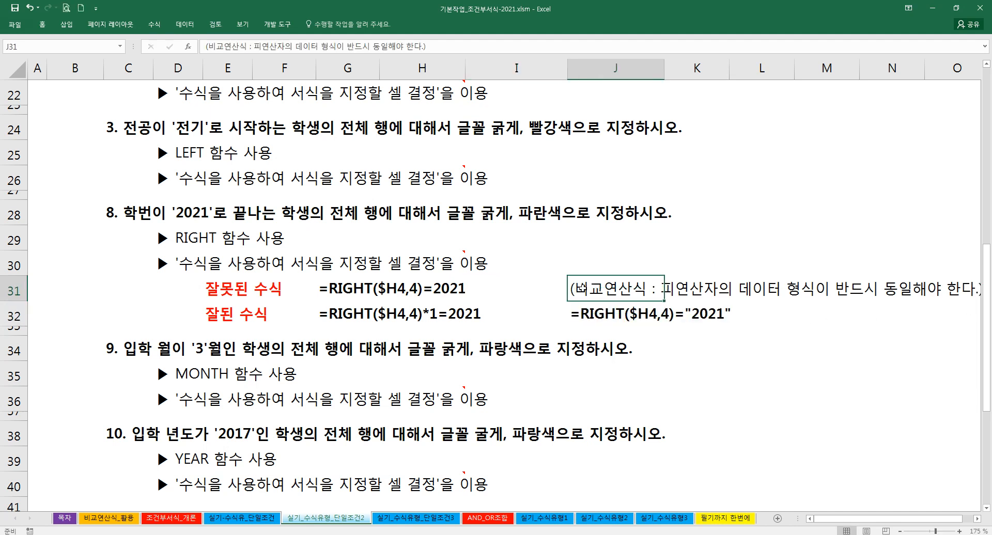
scroll(569, 206, up, 7)
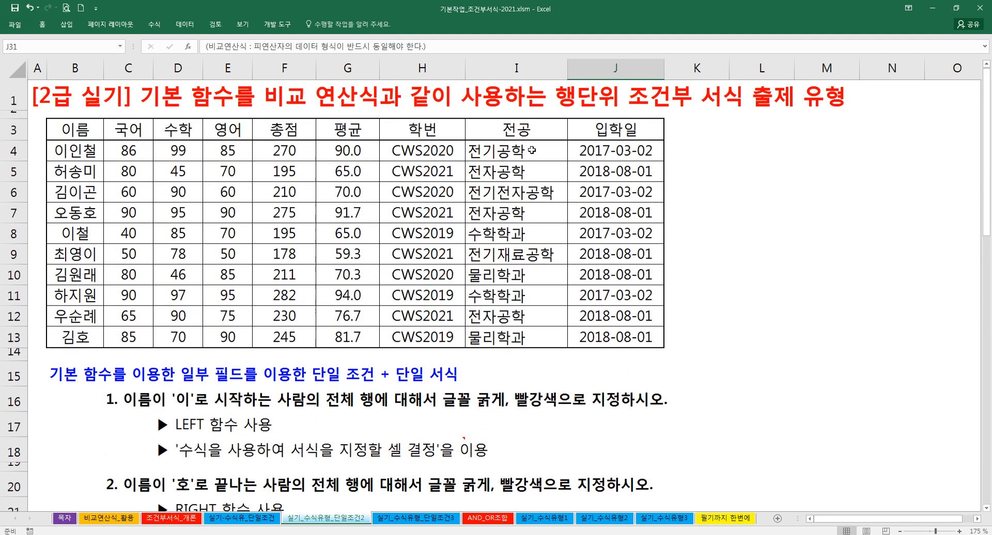
drag(465, 67, 458, 67)
drag(356, 68, 312, 70)
scroll(357, 253, down, 6)
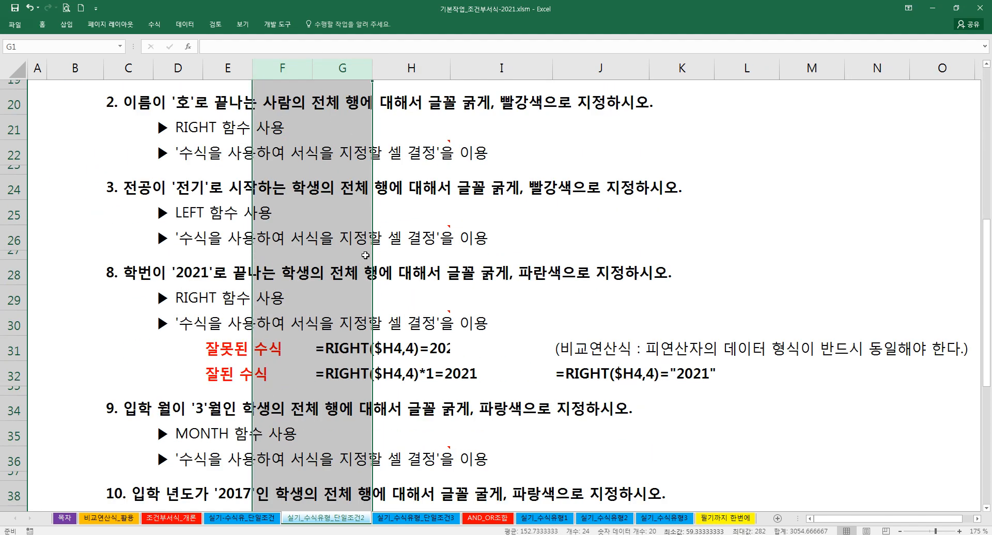
Clear the contents of cell I31, between the wrong formula and the note
click(575, 343)
mouse_move(553, 345)
mouse_down()
mouse_move(519, 354)
mouse_move(567, 348)
mouse_up()
double_click(492, 346)
click(505, 374)
click(491, 346)
key(Delete)
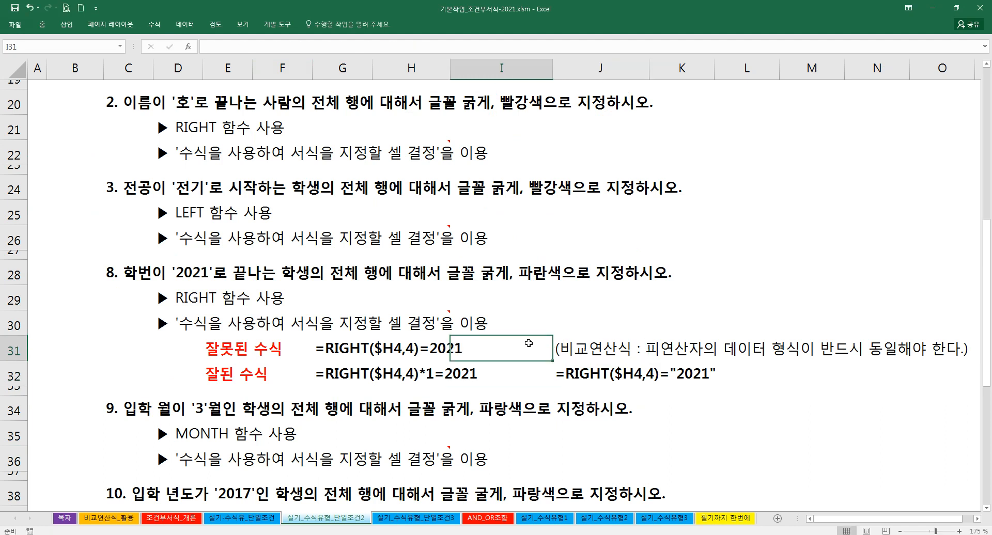
Format the comparison-expression note in J31 as red and bold
click(567, 349)
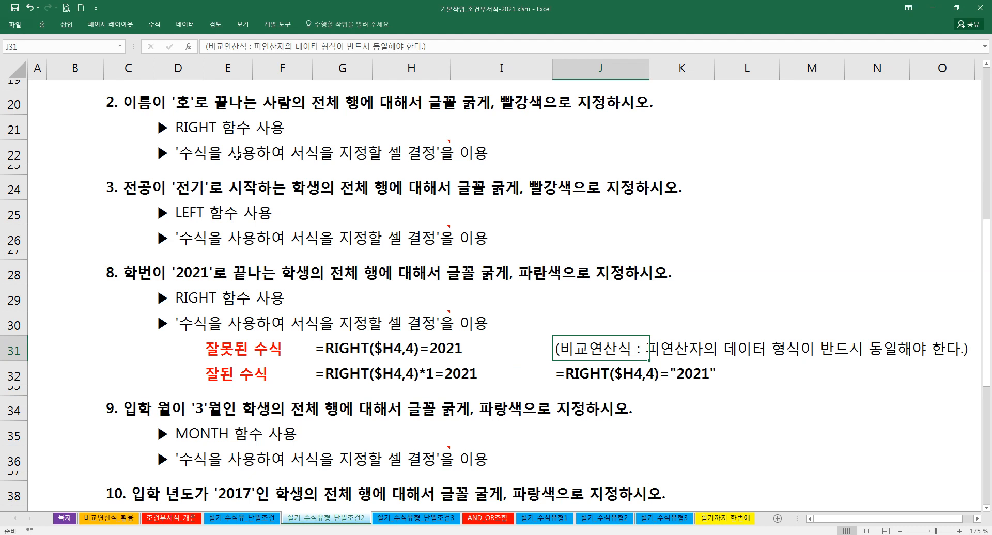
click(43, 24)
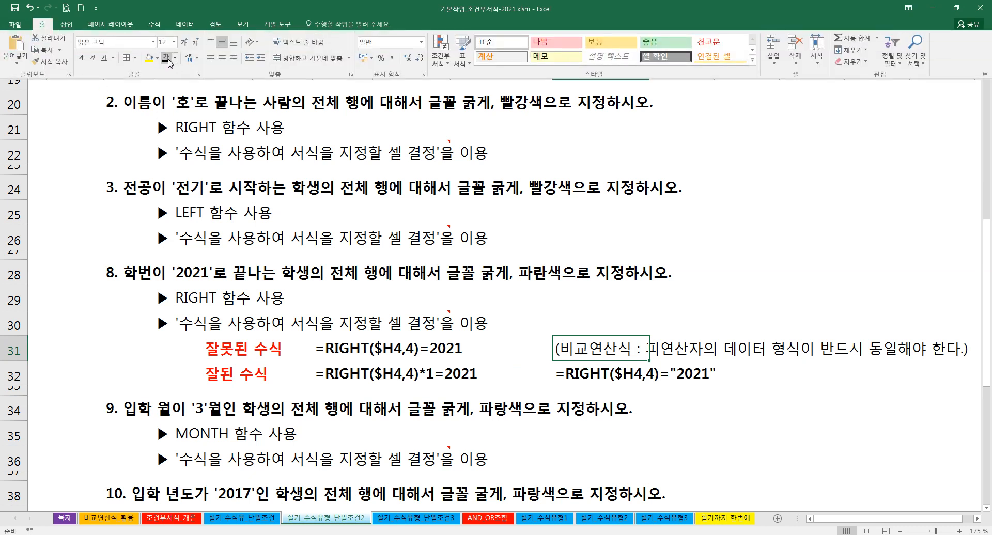
click(175, 58)
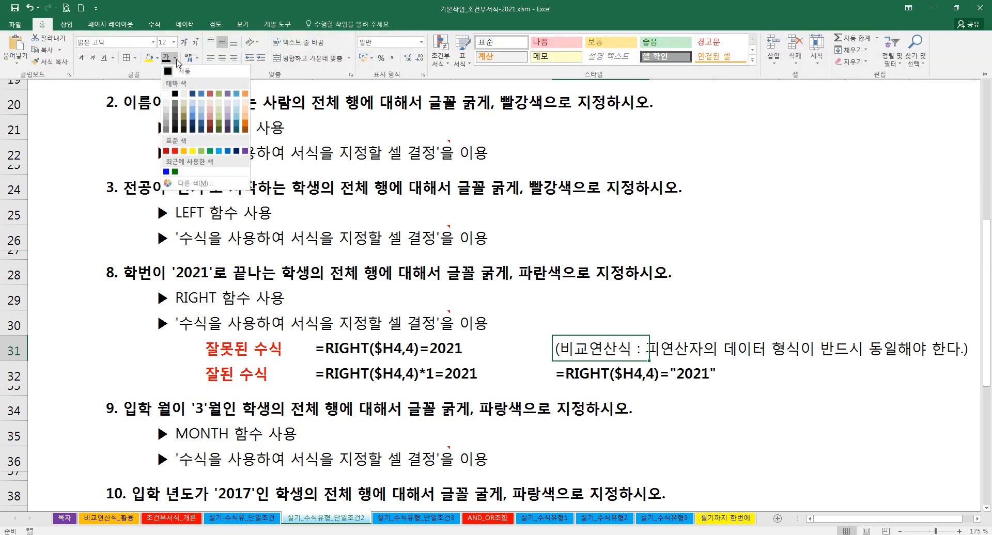
click(174, 151)
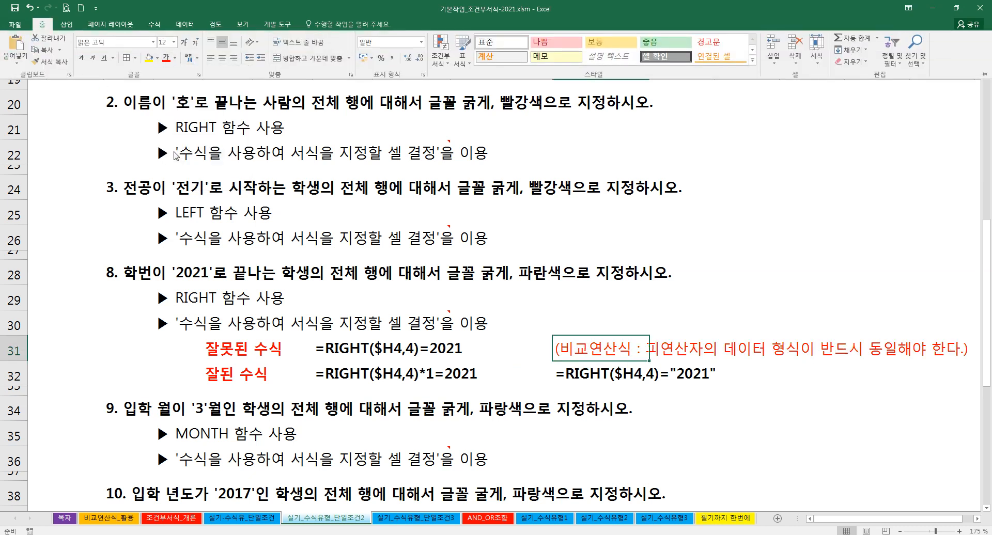
click(81, 57)
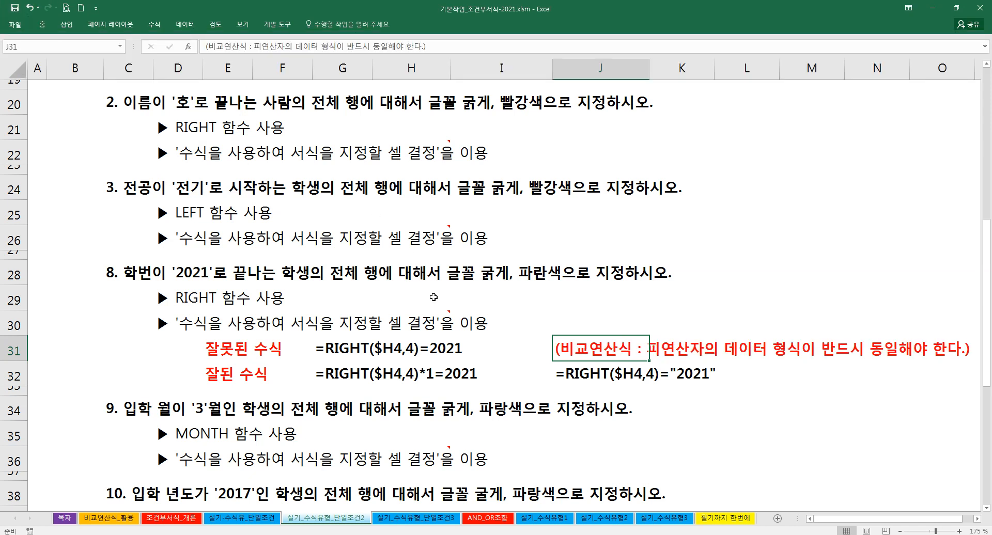
Add spaces around the comparison equals sign in G31, making it =RIGHT($H4,4) = 2021
click(496, 307)
click(562, 313)
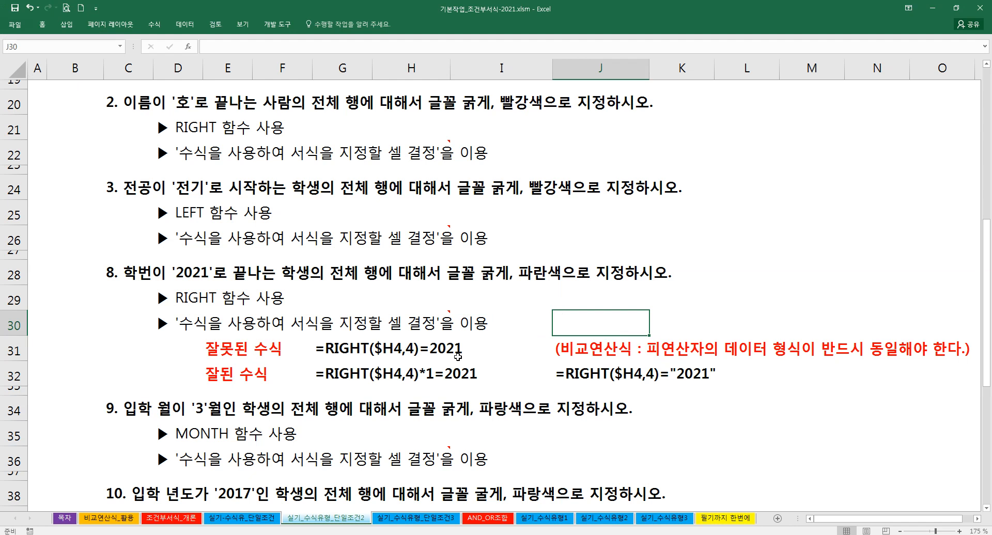
double_click(344, 348)
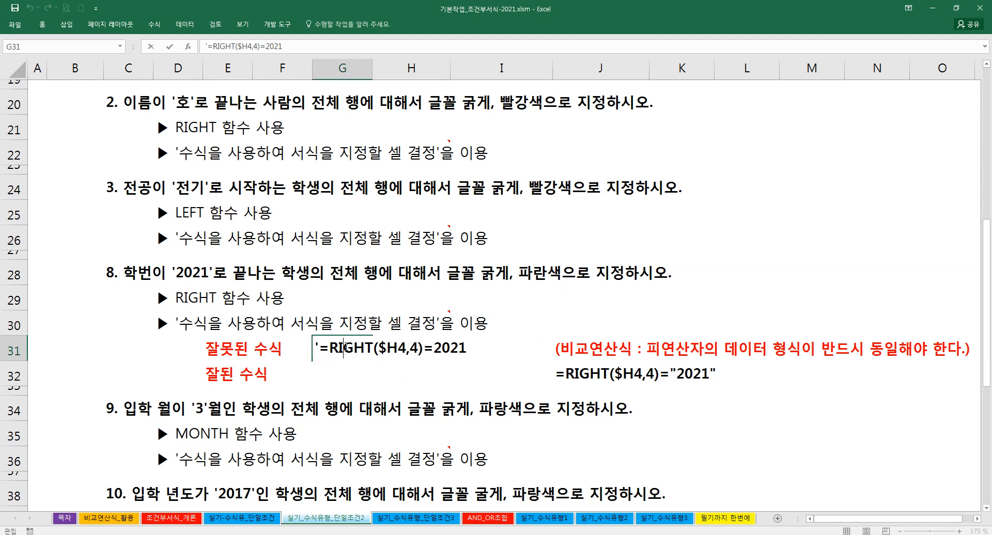
click(428, 351)
click(439, 350)
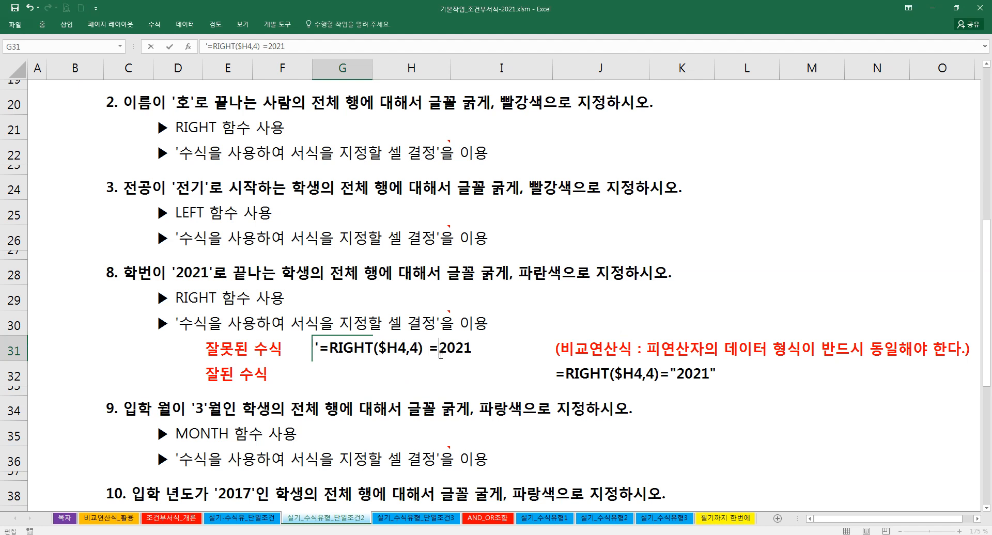
click(438, 412)
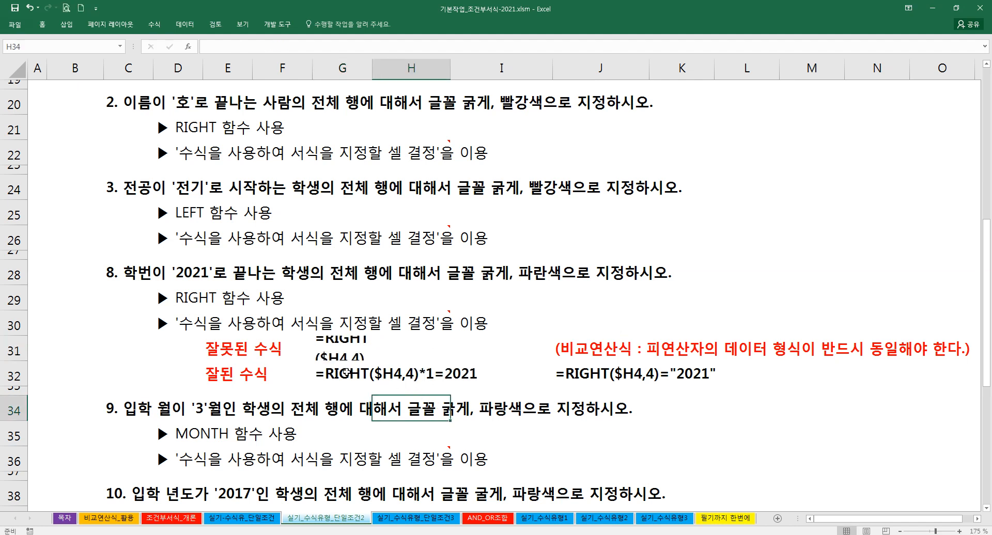
Turn off text wrapping for the wrong formula in G31
click(342, 350)
click(43, 24)
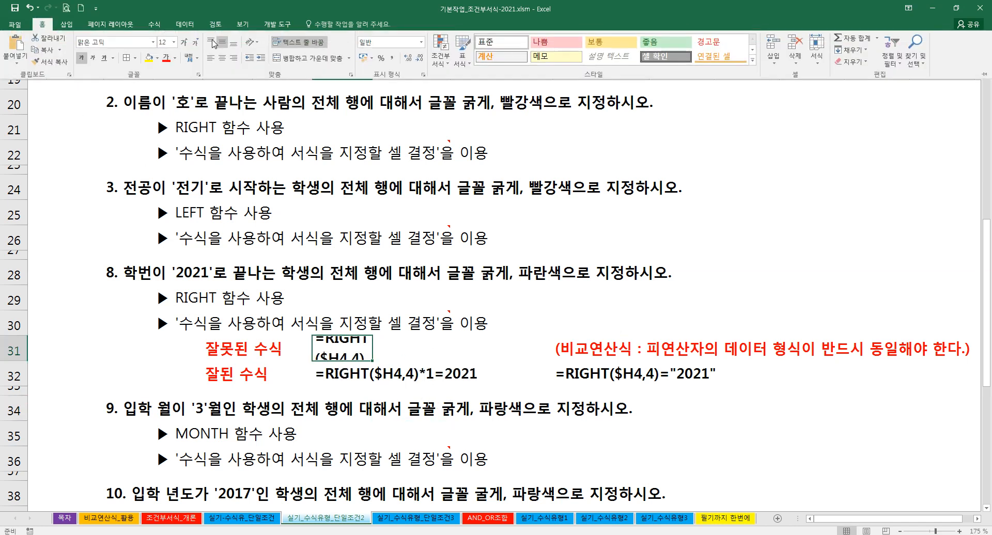
click(299, 42)
click(496, 357)
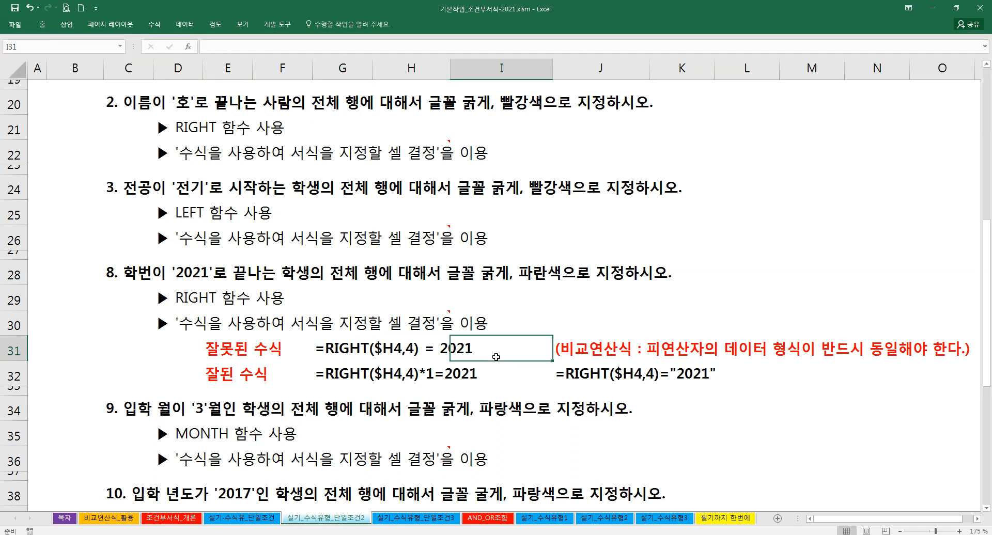
Space out the equals sign in the correct formulas, as =RIGHT($H4,4)*1 = 2021 in G32 and =RIGHT($H4,4) = "2021" in J32
double_click(330, 373)
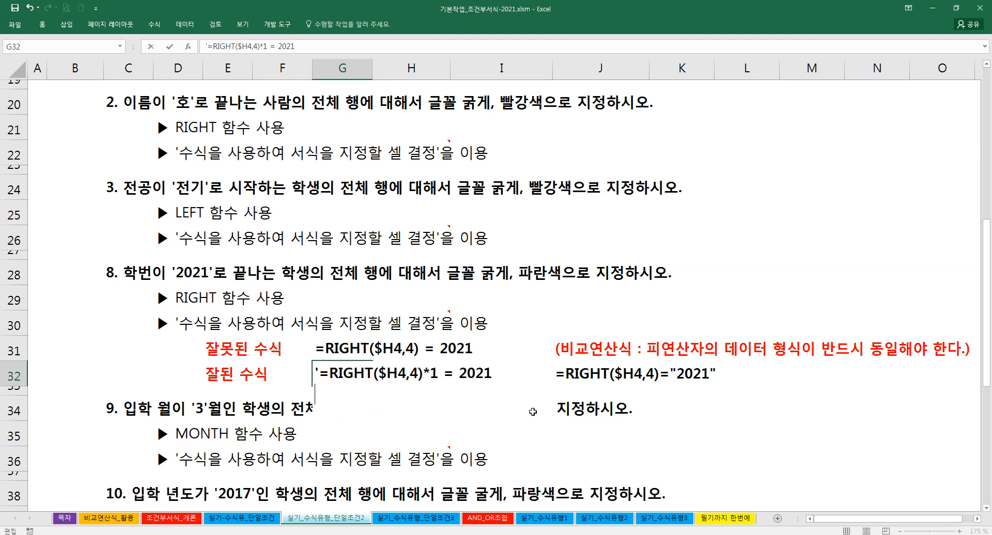
click(540, 433)
double_click(580, 381)
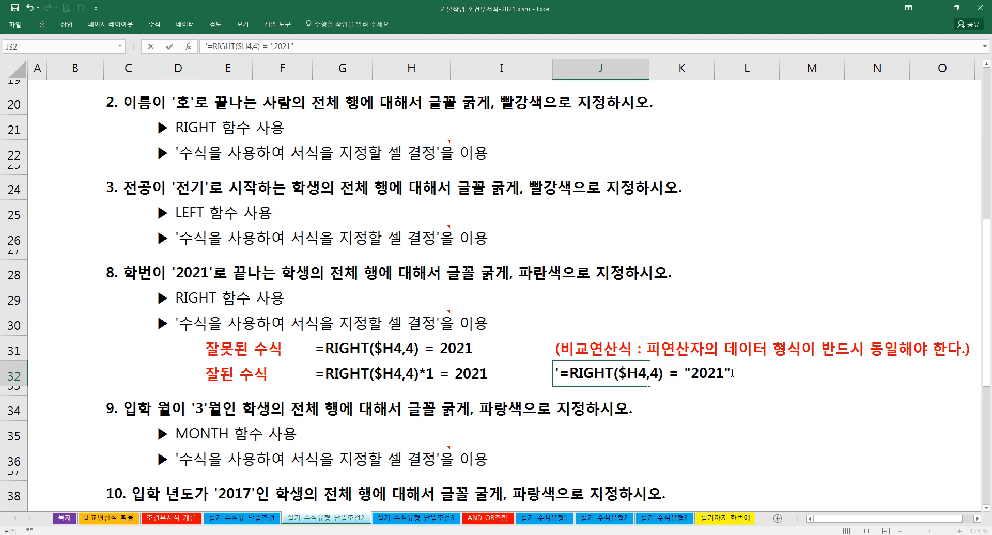
click(713, 413)
click(567, 377)
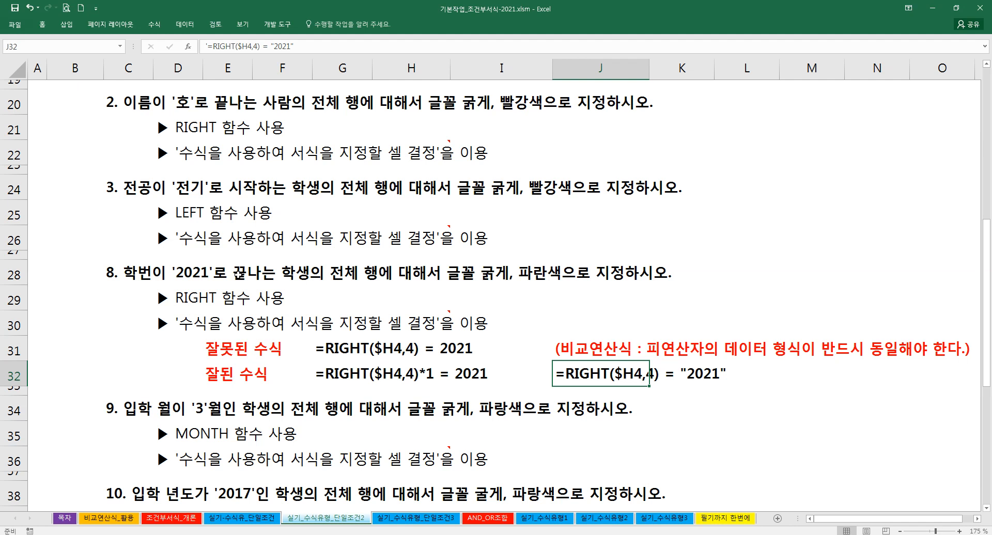
scroll(238, 272, up, 1)
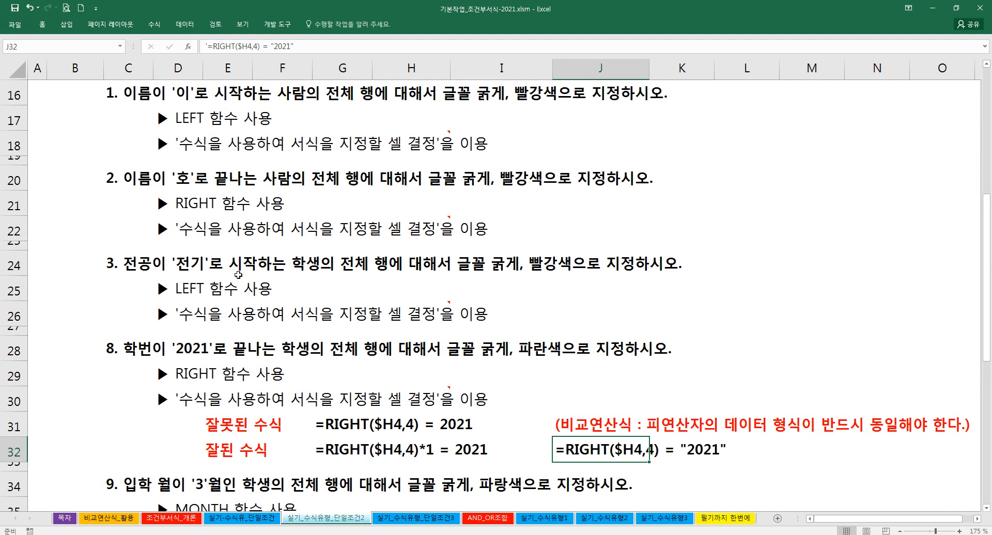
click(359, 365)
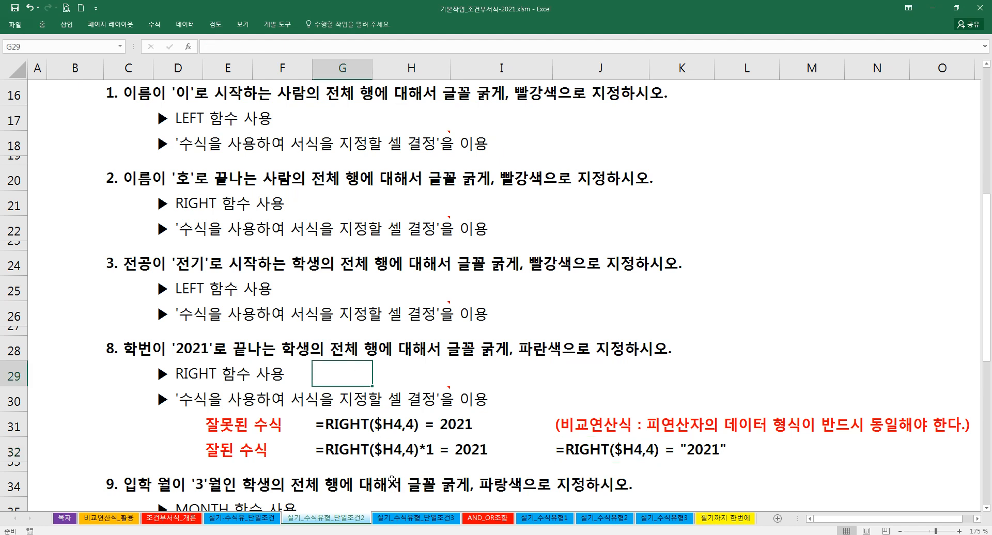
Examine the 평균 column and the 총점 problems on the 실기_수식유형_단일조건3 sheet, and return to the 실기_수식유형_단일조건2 sheet
click(398, 521)
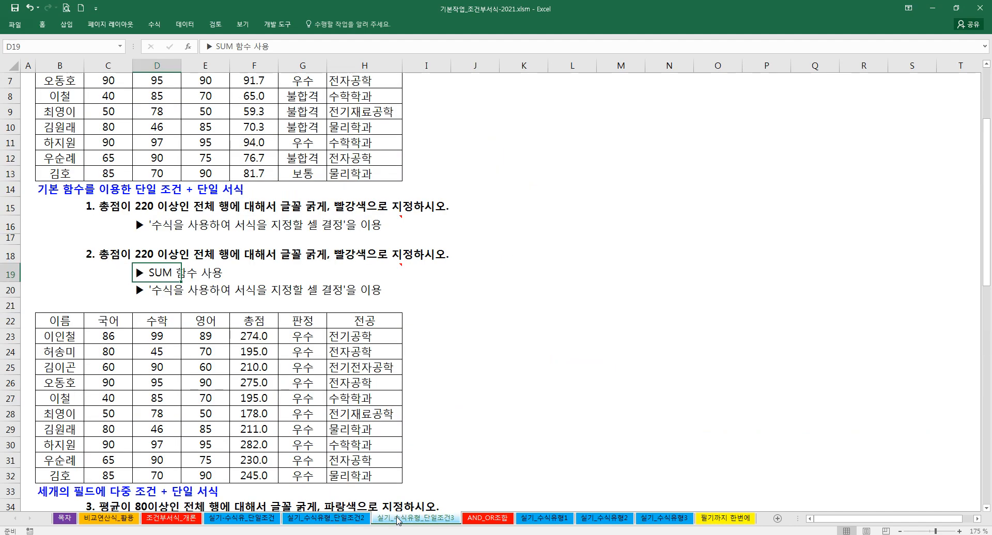
scroll(288, 375, up, 2)
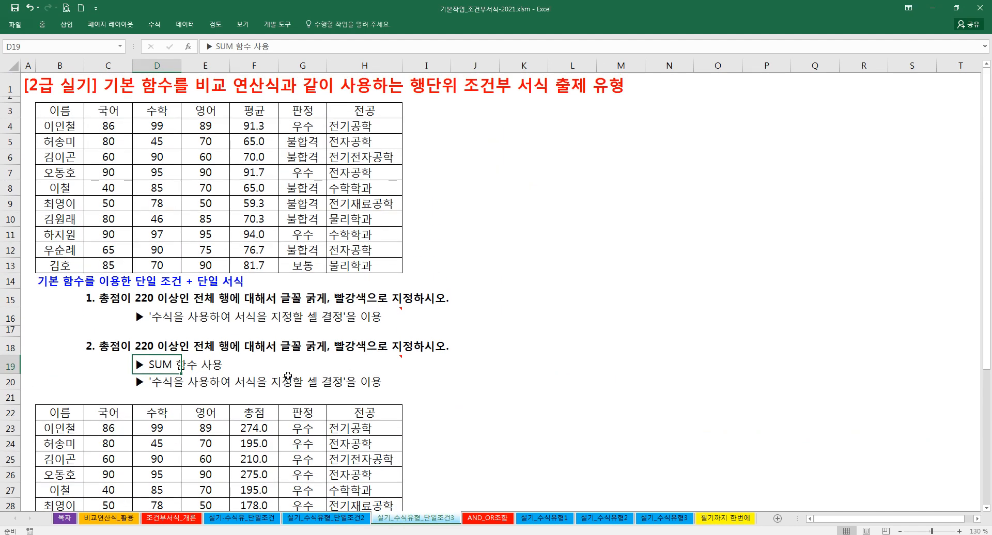
click(261, 284)
click(261, 264)
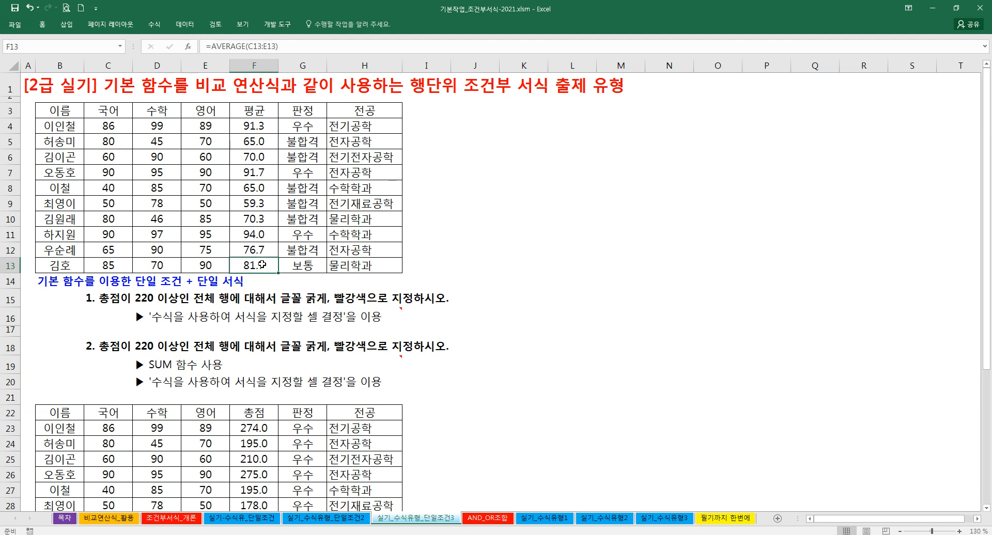
scroll(241, 262, up, 6)
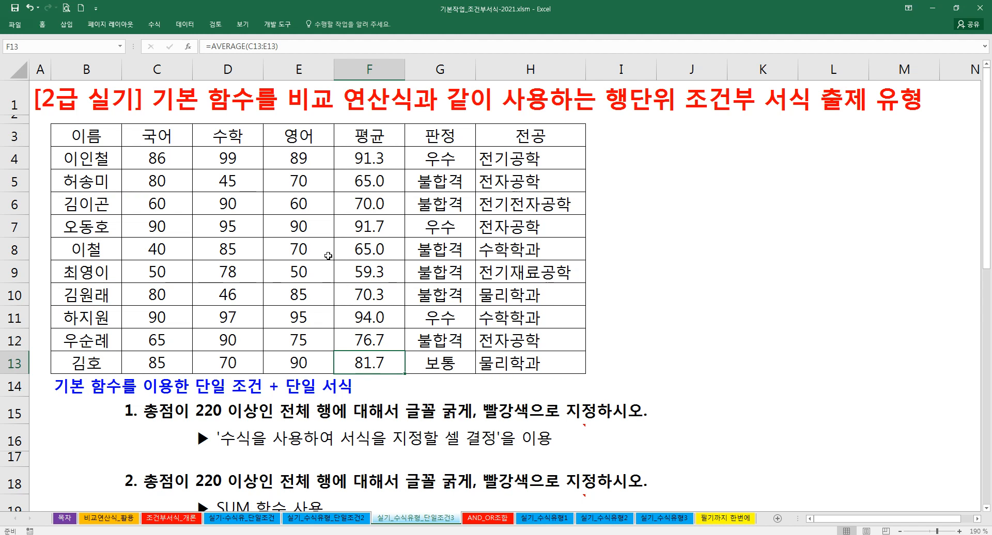
drag(342, 139, 345, 362)
click(356, 518)
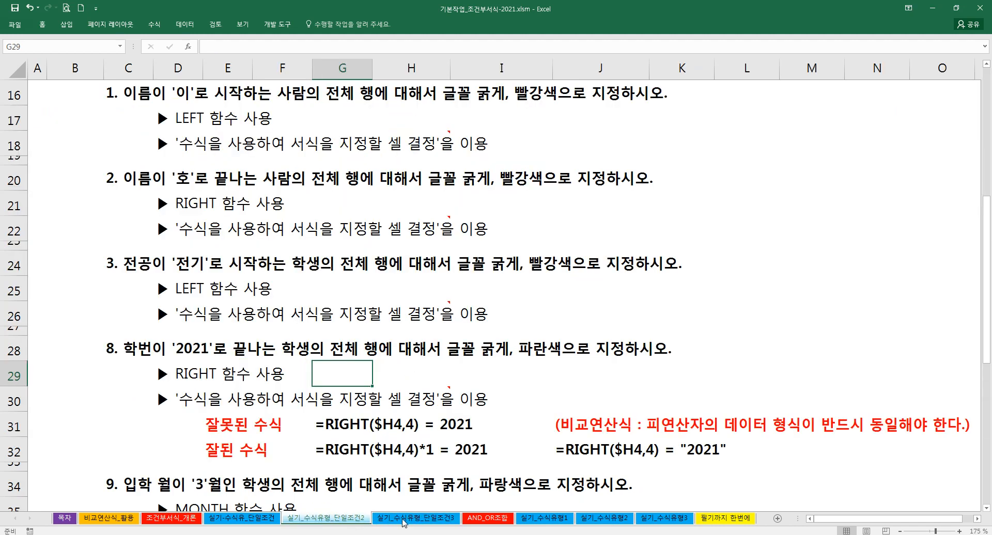
Narrow the 국어, 수학 and 영어 columns equally on the 실기_수식유형_단일조건3 sheet
scroll(400, 496, up, 5)
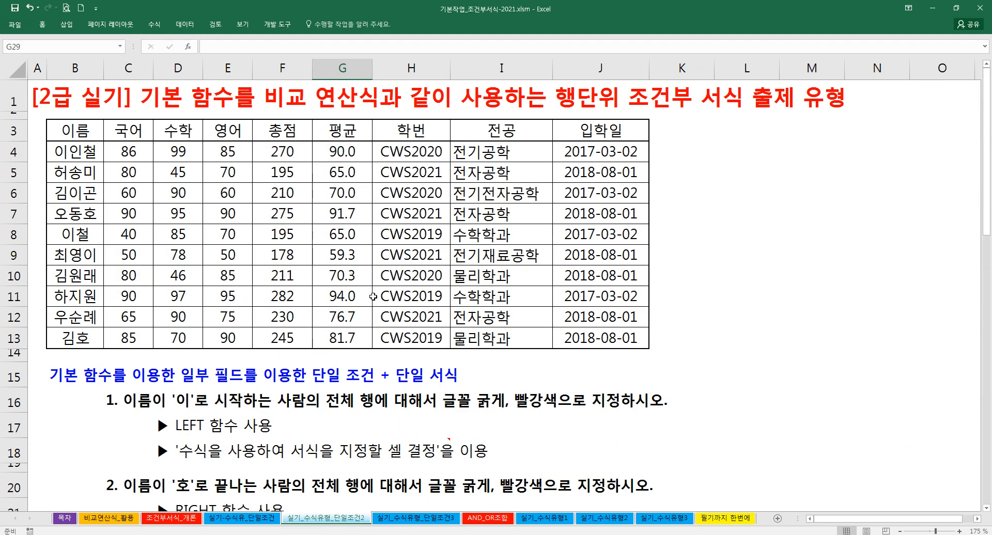
click(413, 518)
click(355, 289)
click(350, 155)
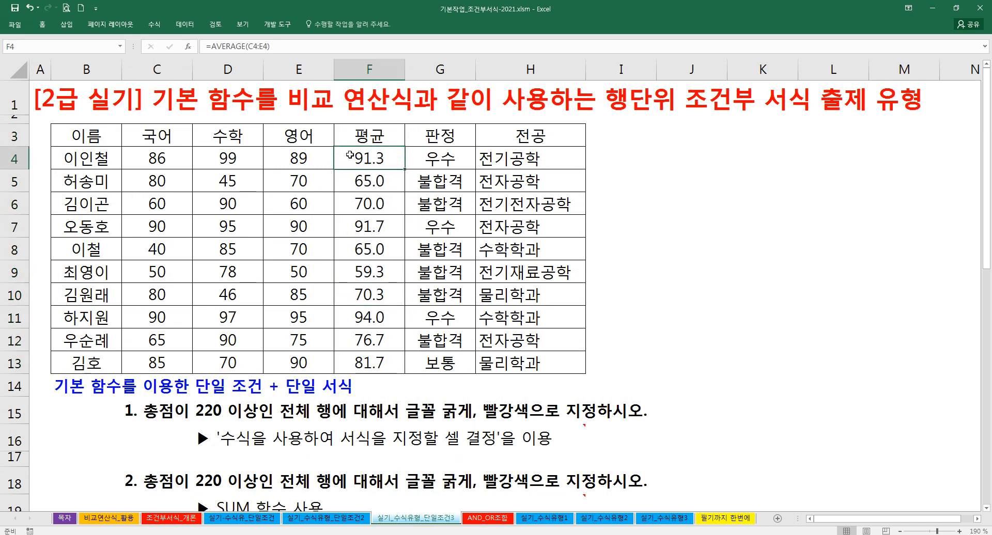
click(292, 347)
drag(155, 71, 252, 70)
click(340, 195)
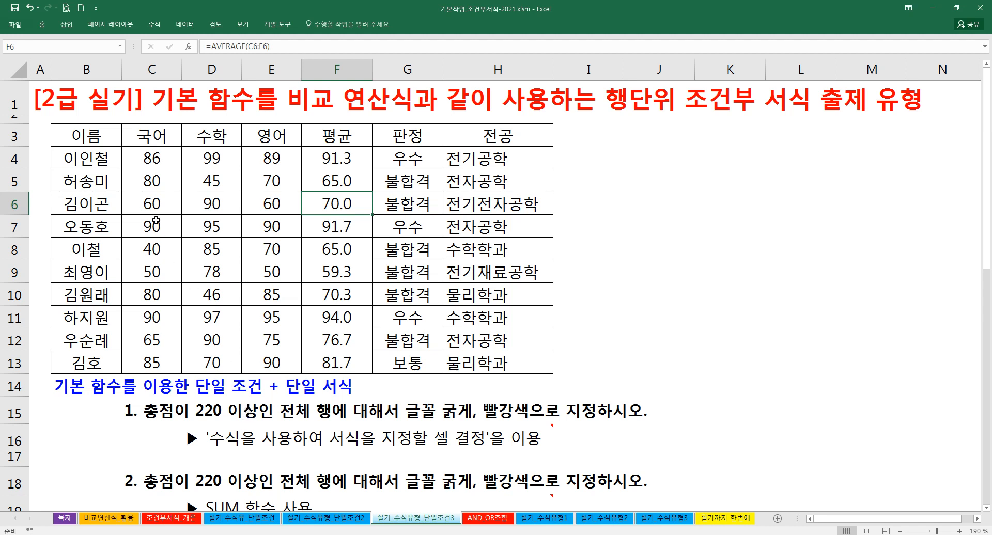
Start a new conditional formatting rule for B4:H13 that uses a formula to determine which cells to format
drag(101, 170, 496, 357)
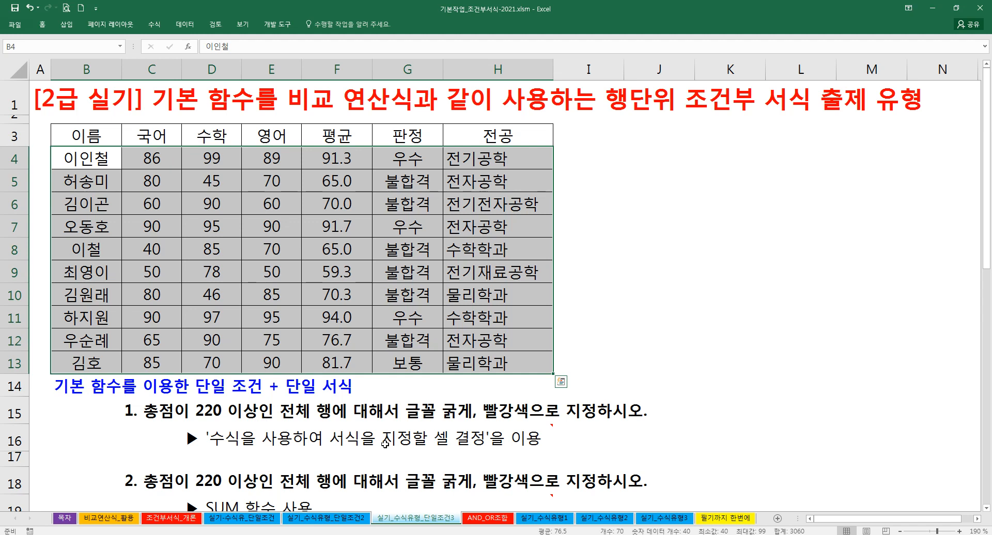
click(42, 24)
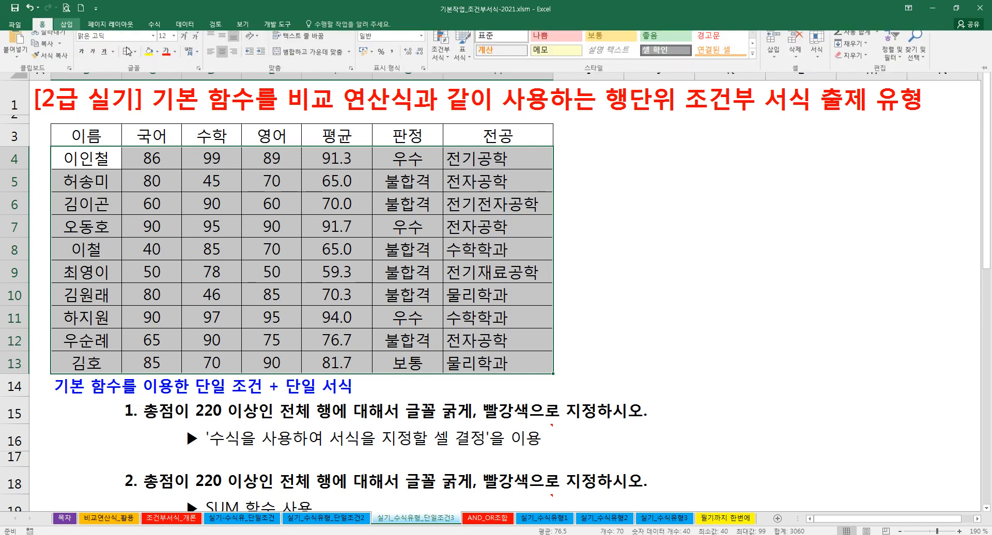
click(440, 51)
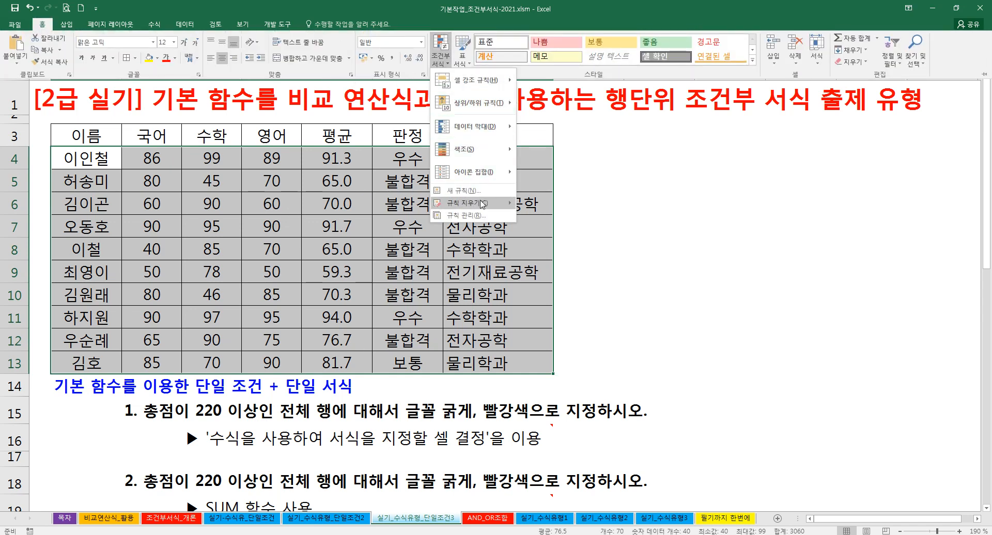
click(470, 190)
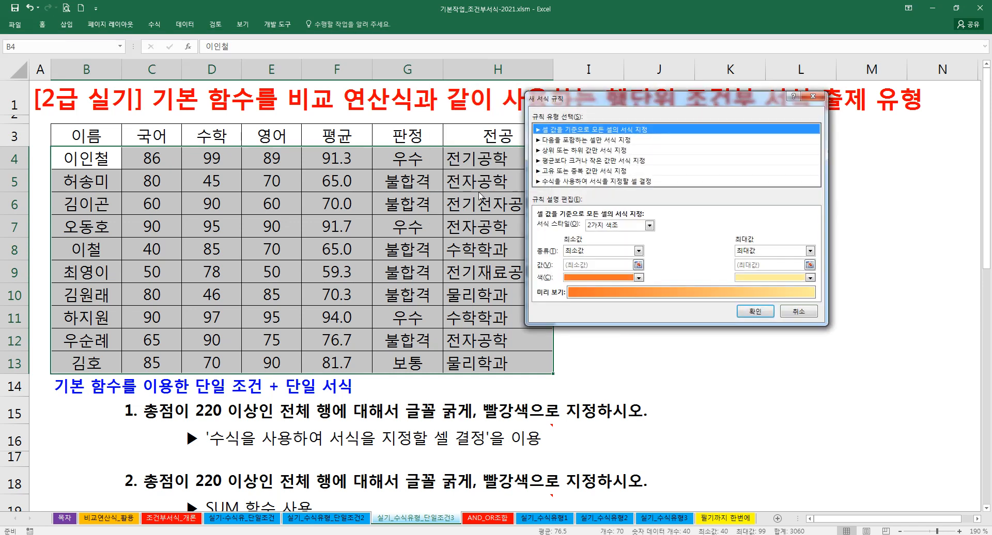
click(560, 181)
click(556, 228)
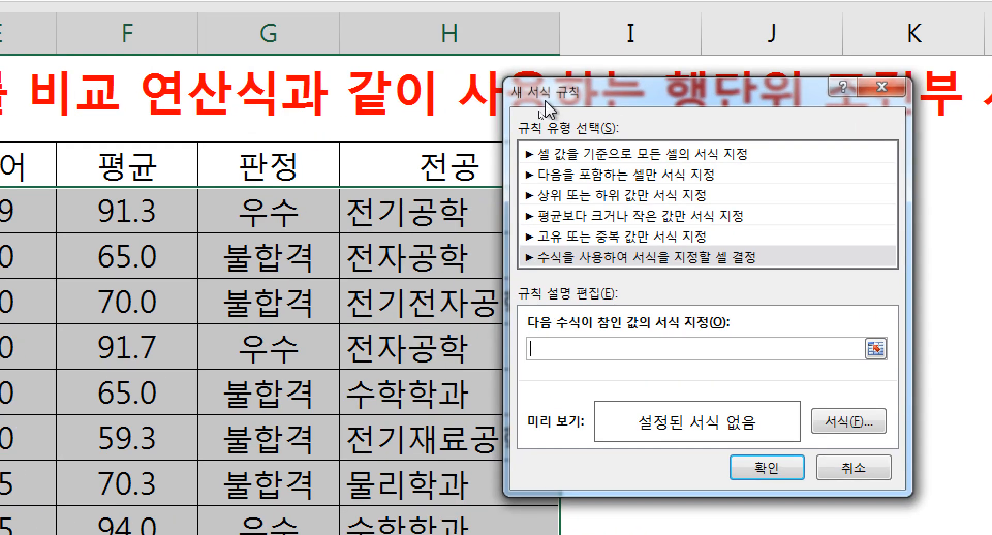
drag(549, 102, 297, 172)
drag(72, 248, 0, 282)
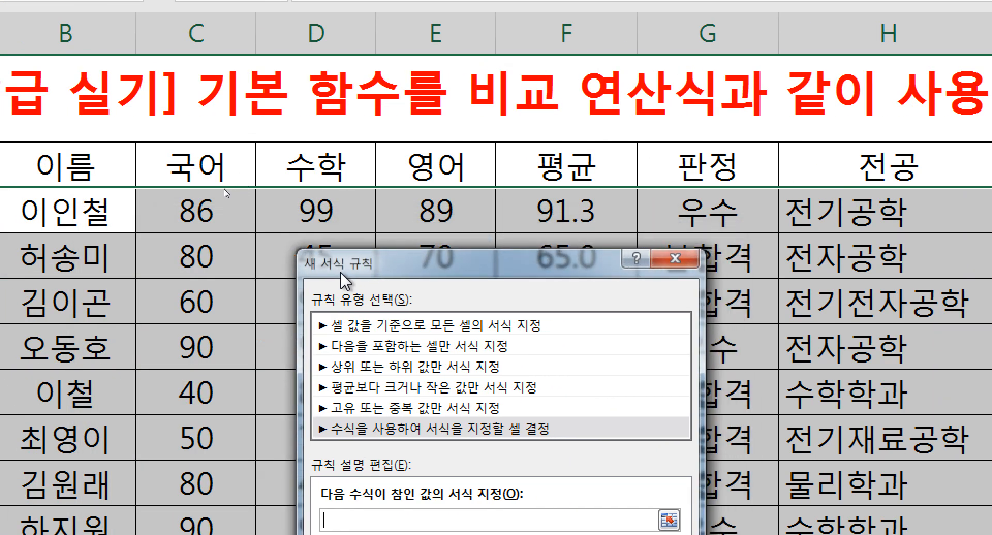
drag(342, 281, 331, 275)
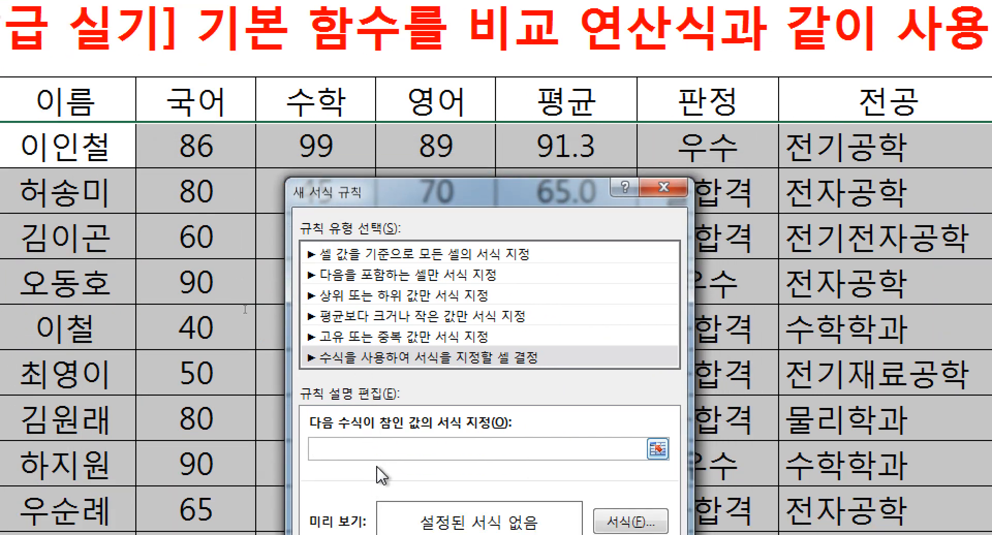
Enter the rule formula =$C4+$D4+$E4, adding the three scores with column-locked references
text(=)
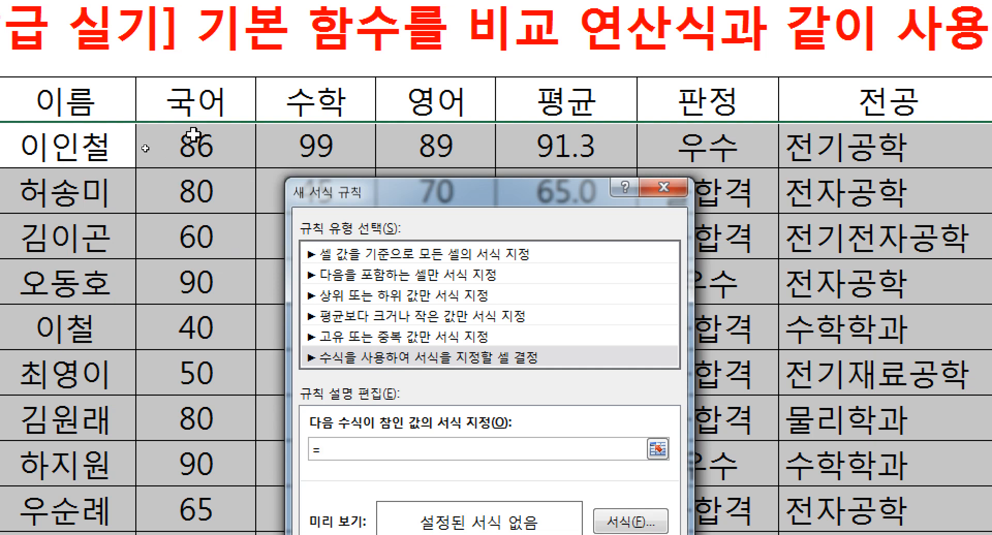
click(163, 133)
key(F4)
key(F4)
text(+)
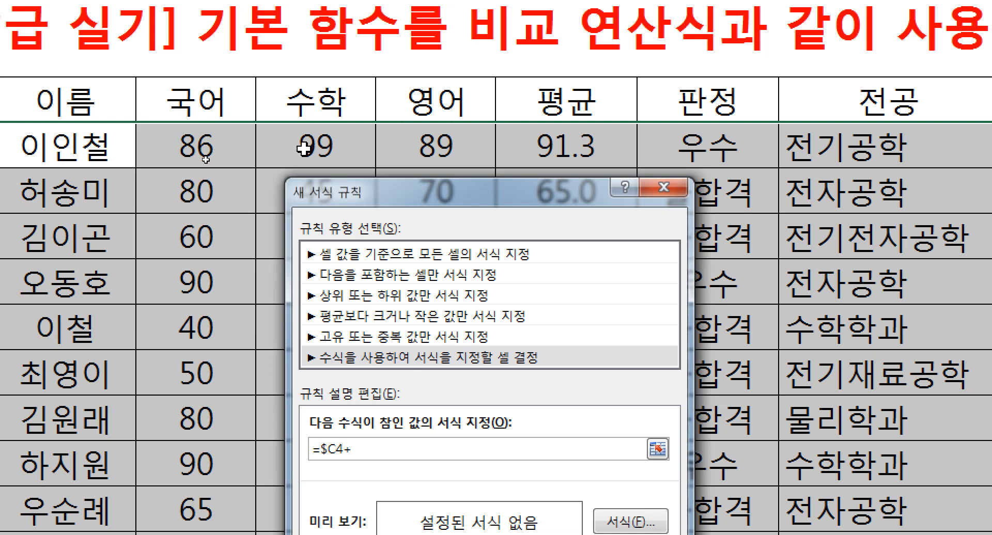
click(305, 149)
key(F4)
key(F4)
text(+)
click(393, 154)
key(F4)
key(F4)
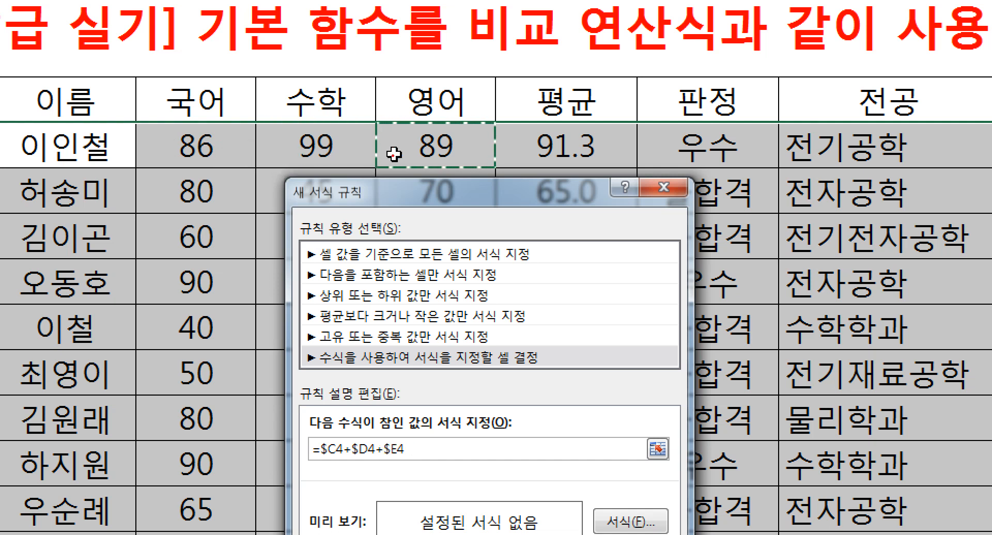
drag(331, 148, 376, 146)
drag(454, 149, 502, 151)
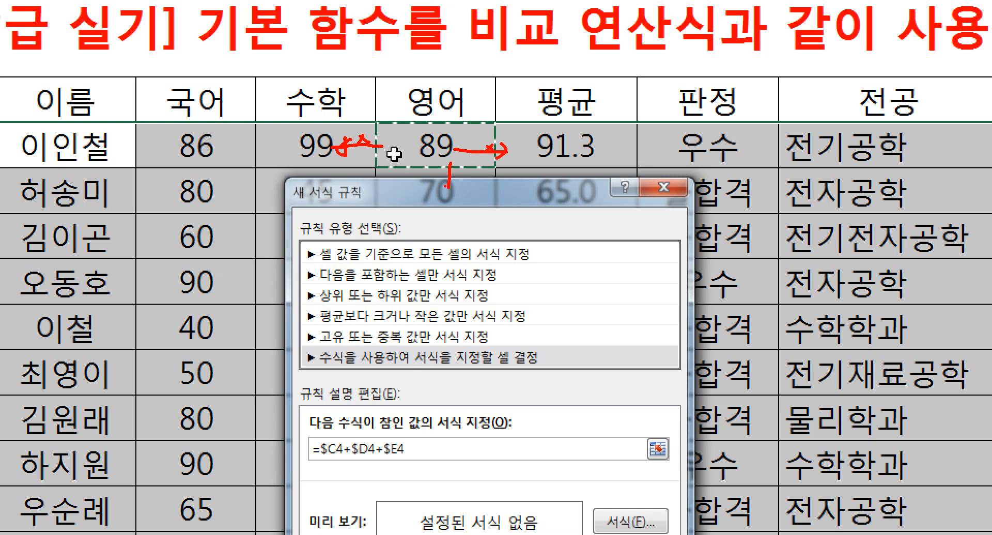
key(Escape)
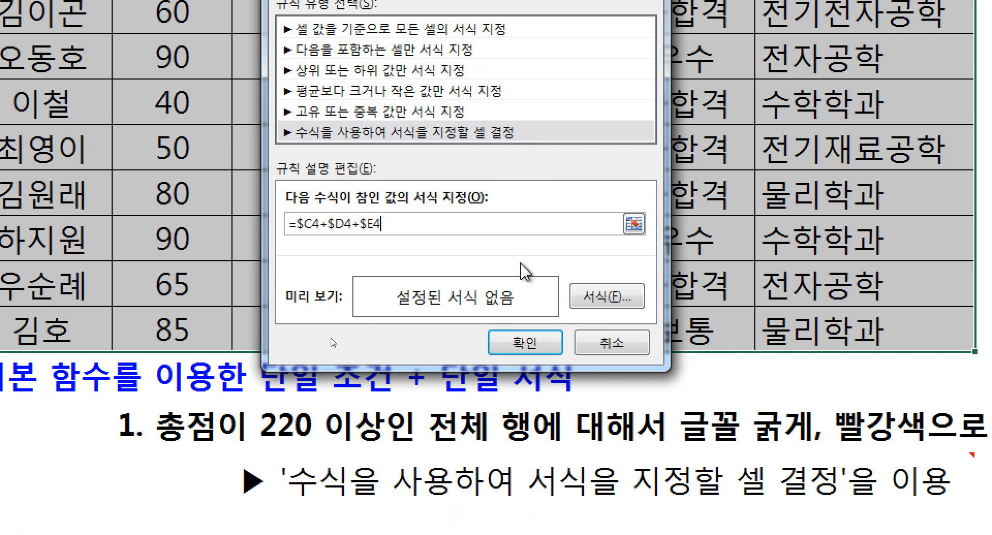
Set the rule's format to a bold (굵게) red font and create the rule
click(582, 305)
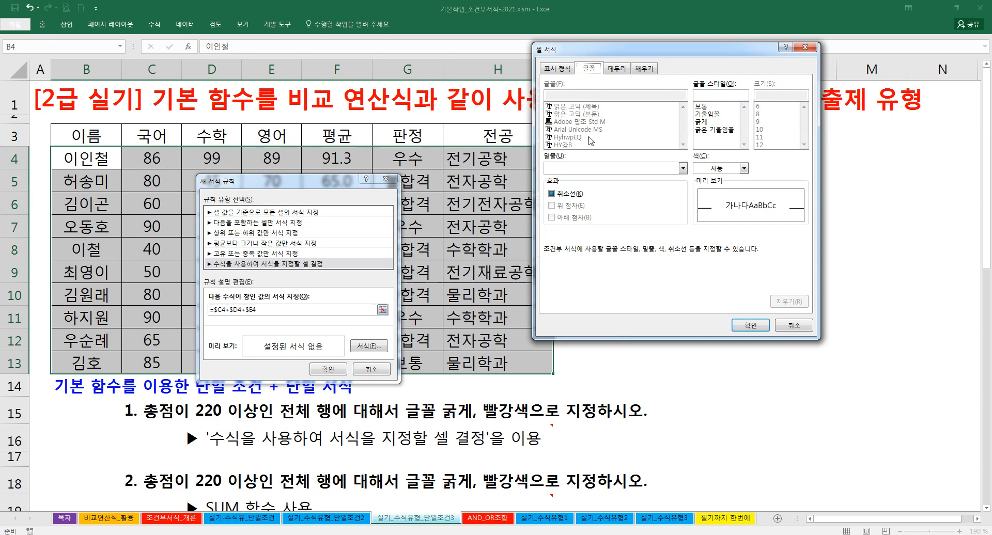
drag(567, 53, 414, 116)
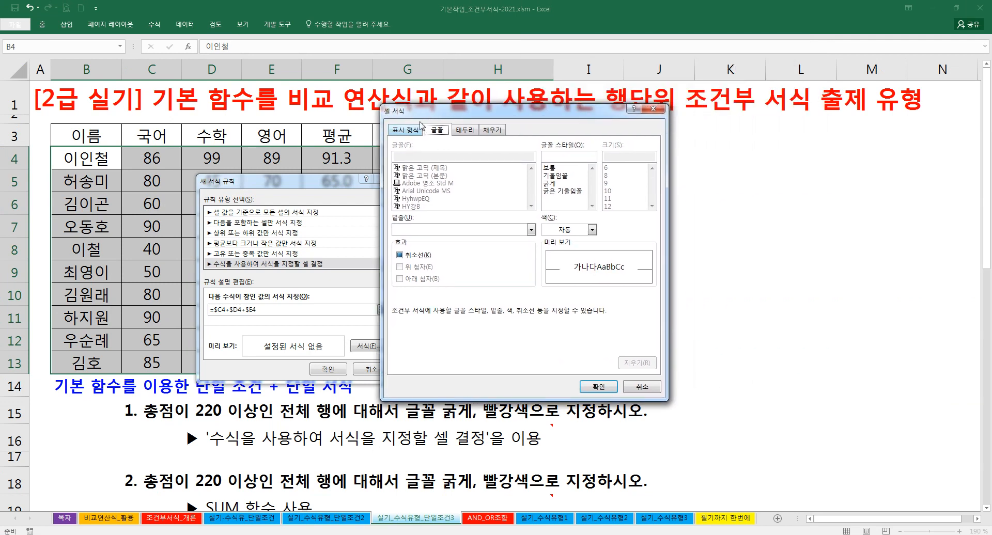
click(549, 184)
click(579, 229)
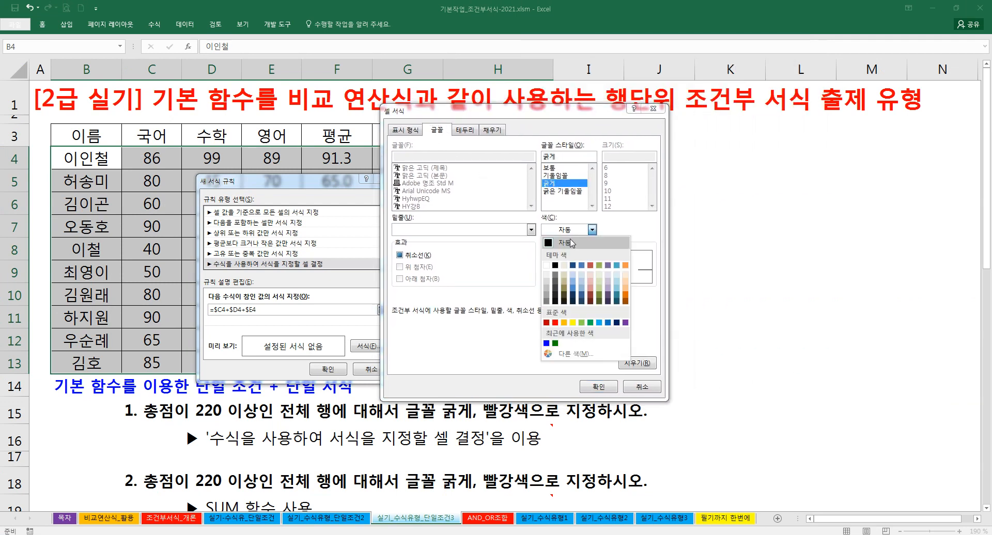
click(555, 341)
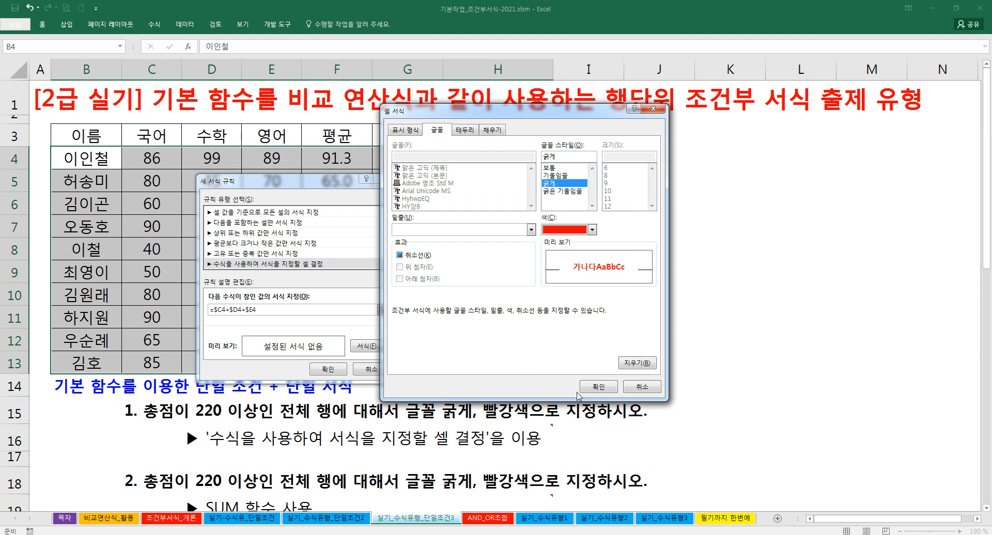
click(597, 387)
click(335, 372)
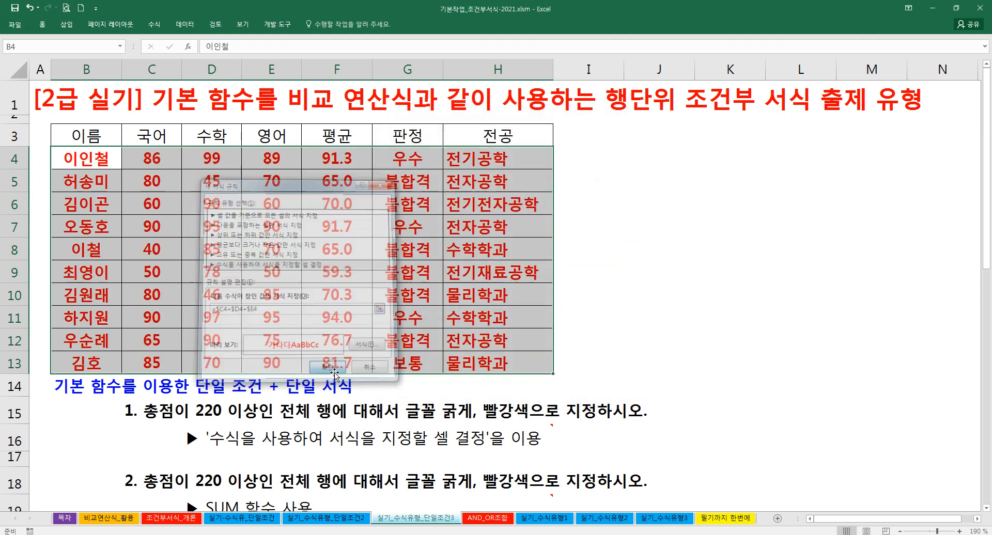
Delete the AND formula rule that has no format from the rules for B4:H13
click(42, 24)
click(451, 70)
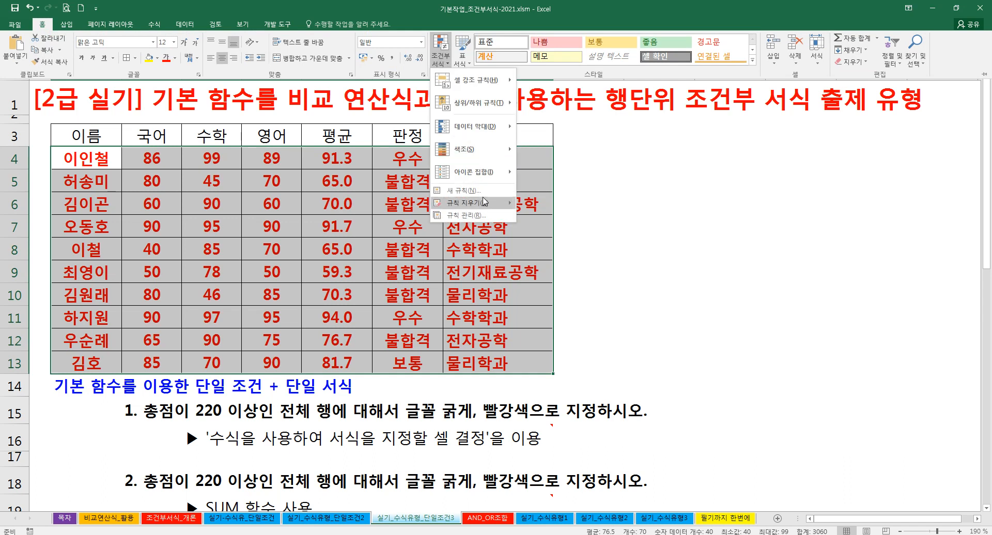
click(455, 198)
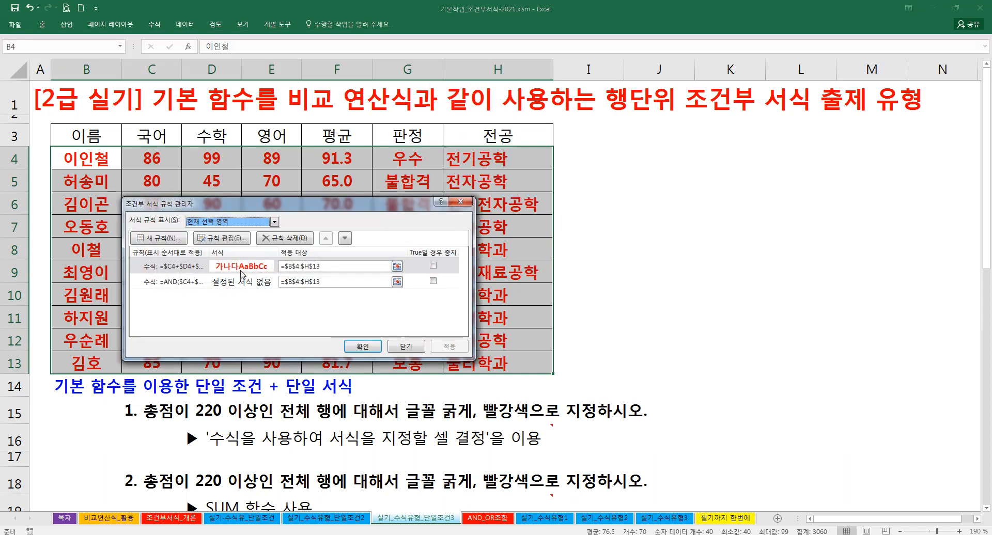
click(241, 283)
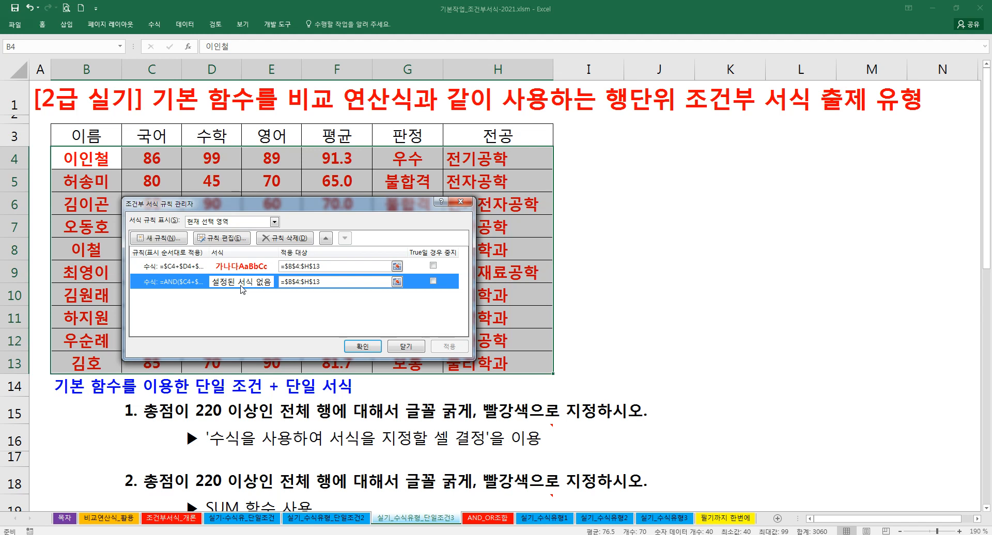
click(294, 241)
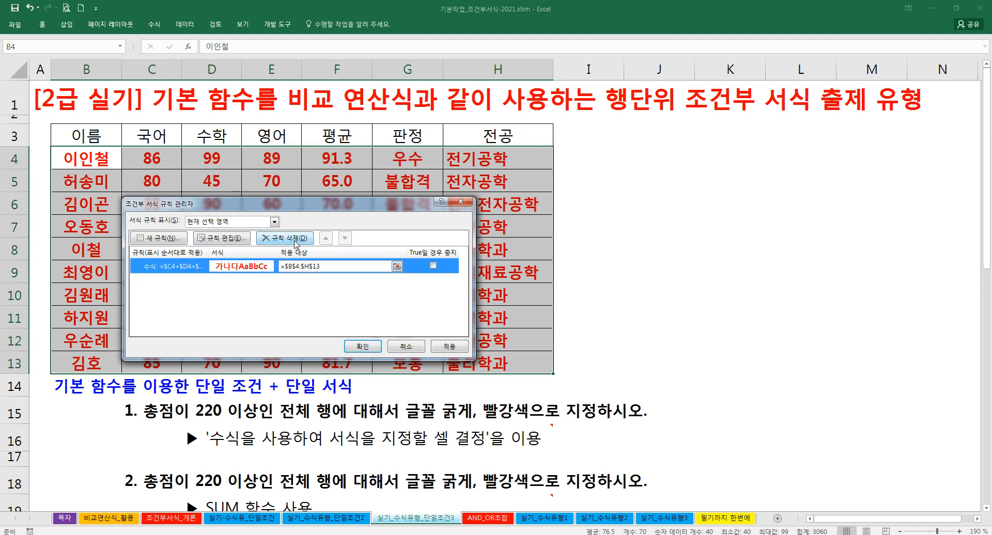
Complete the remaining rule's formula as =$C4+$D4+$E4>=220 and apply it to the table
click(234, 238)
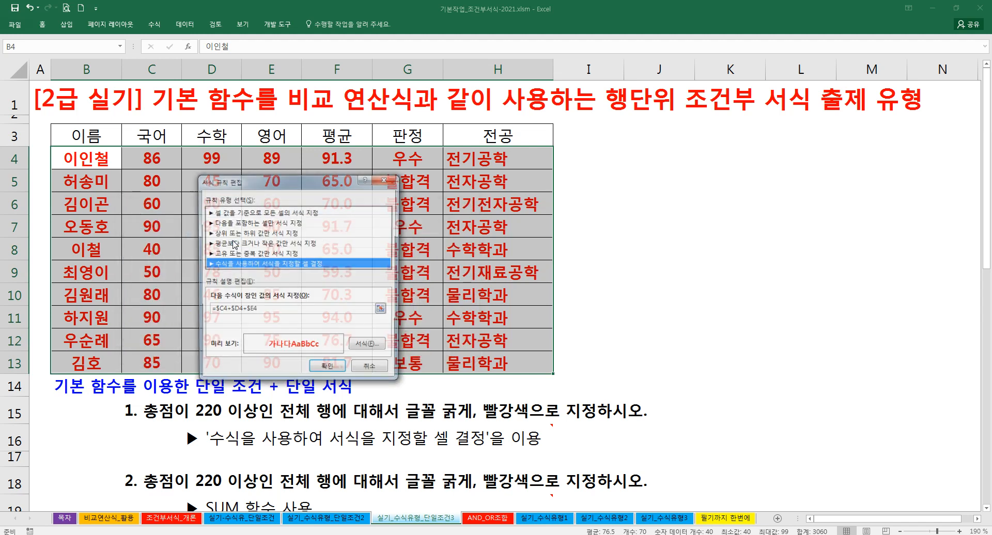
click(261, 310)
drag(290, 187, 644, 162)
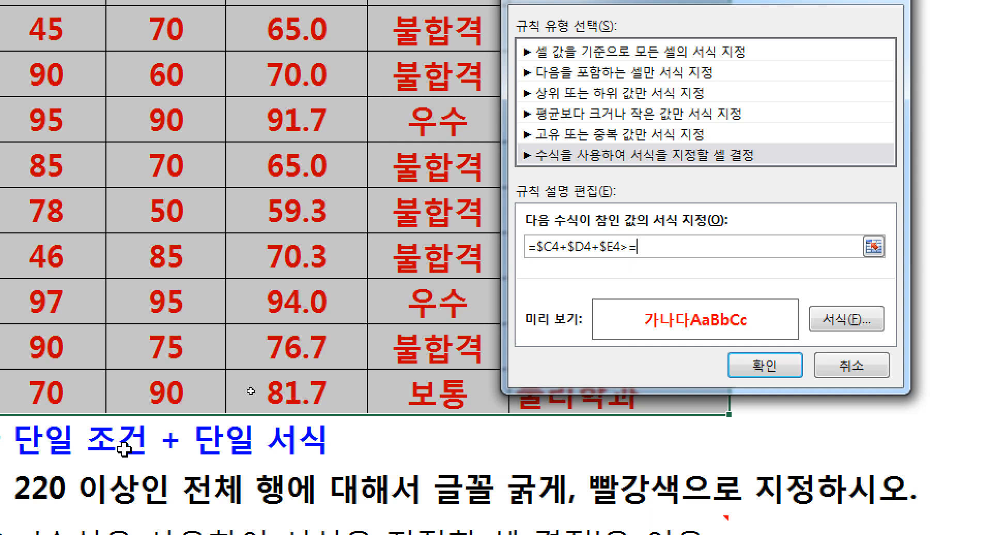
text(200)
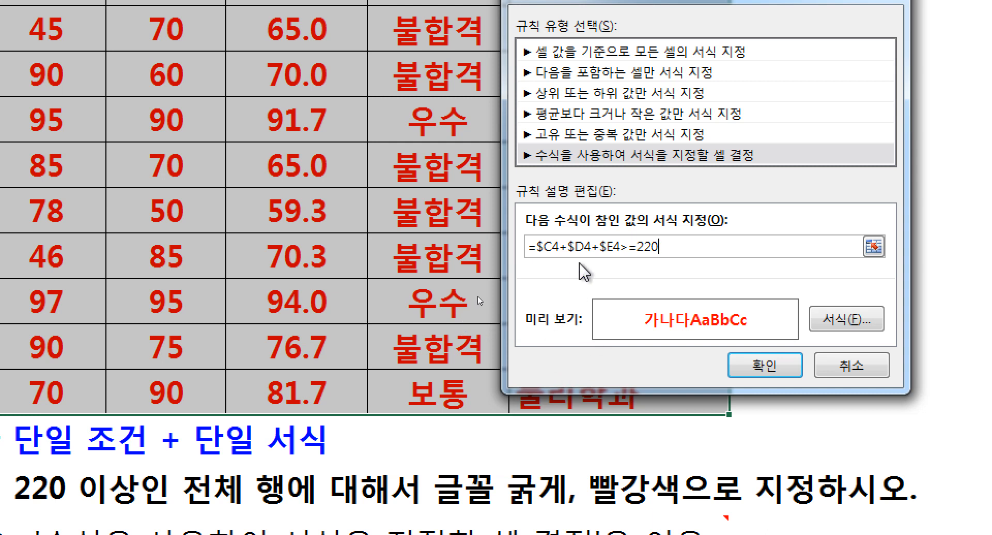
drag(539, 246, 633, 246)
click(623, 245)
click(536, 250)
drag(622, 247, 535, 253)
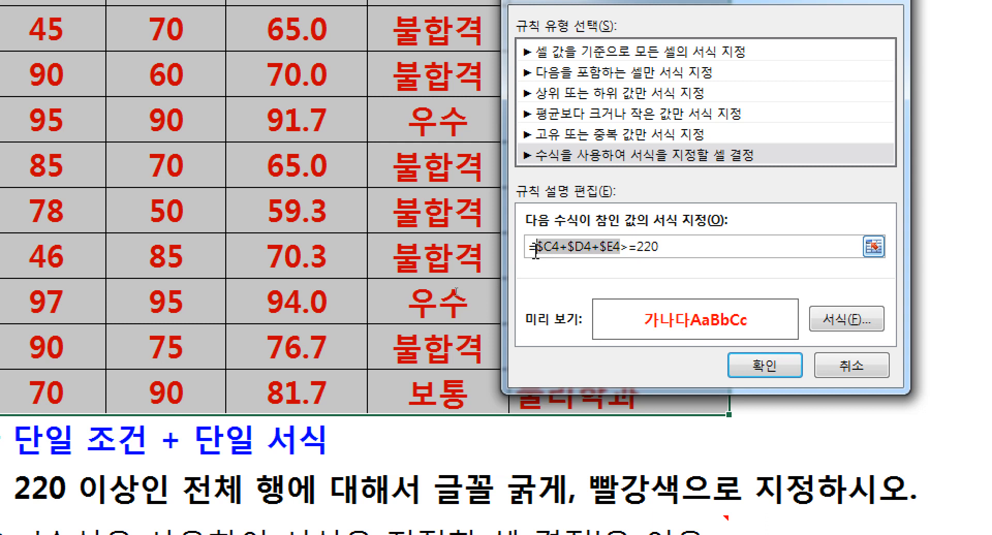
click(742, 370)
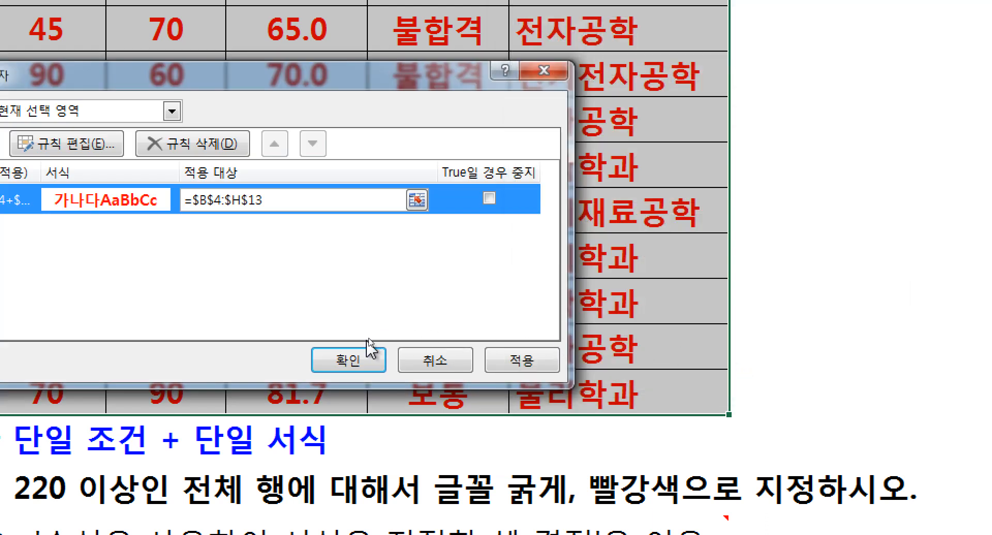
click(345, 358)
Check the sum of the three scores in C7:E7 against the rule's condition
click(223, 313)
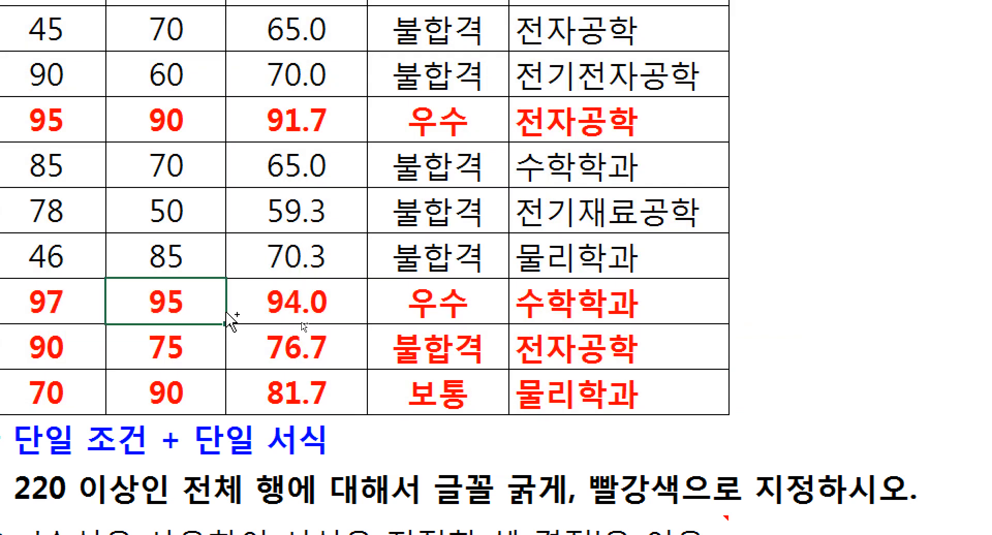
drag(151, 226, 271, 226)
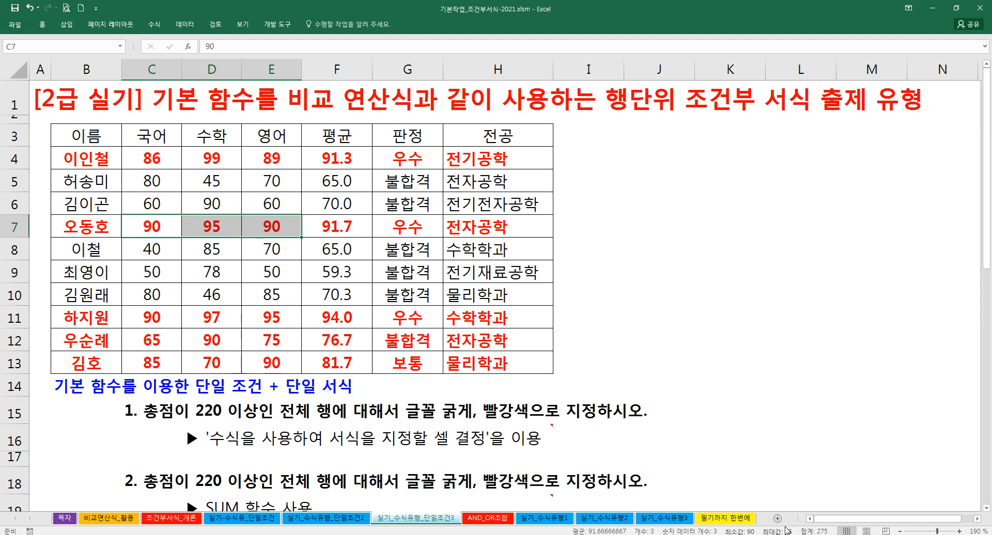
click(334, 298)
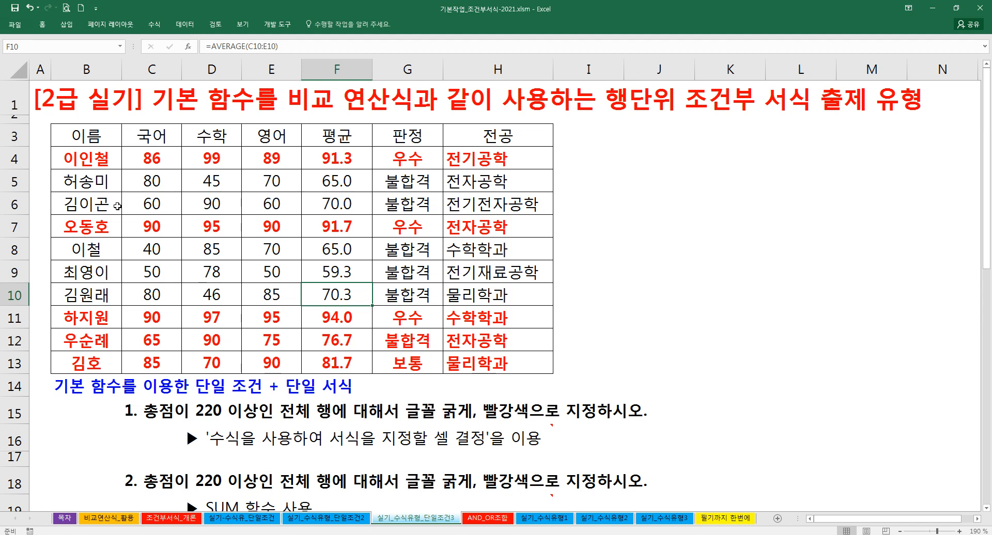
Review the SUM function problem below the table and undo the last change to the conditional formatting rules
scroll(118, 206, down, 2)
click(218, 369)
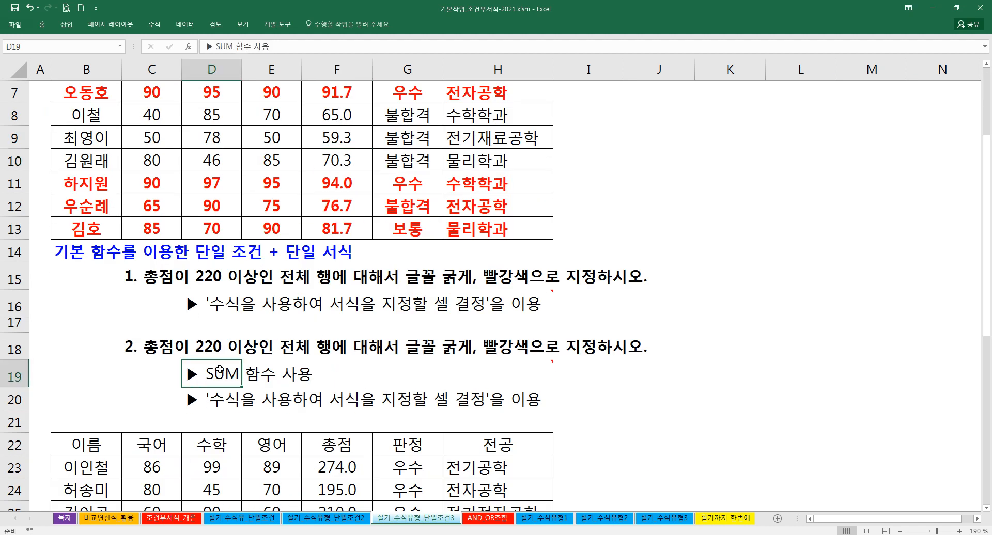
scroll(197, 287, up, 2)
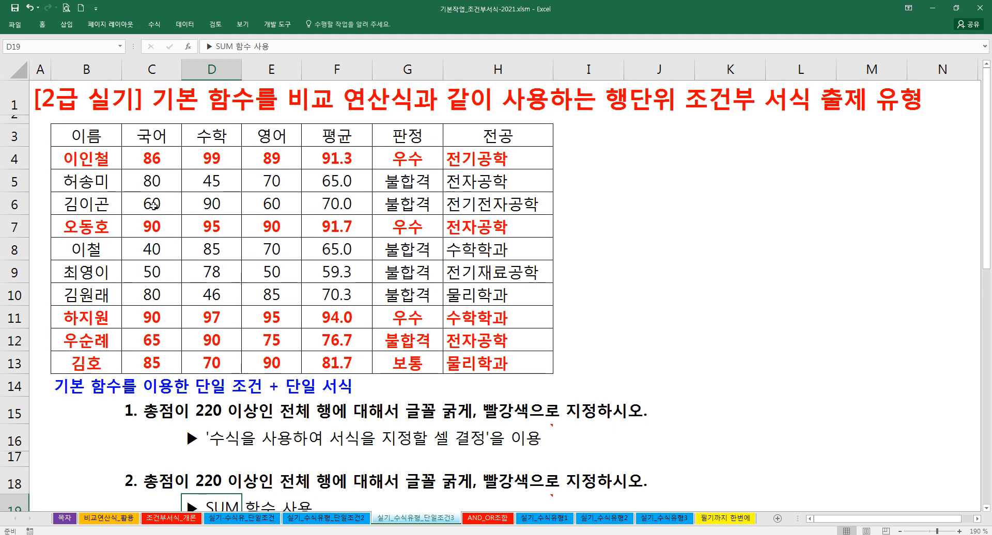
key(ctrl+z)
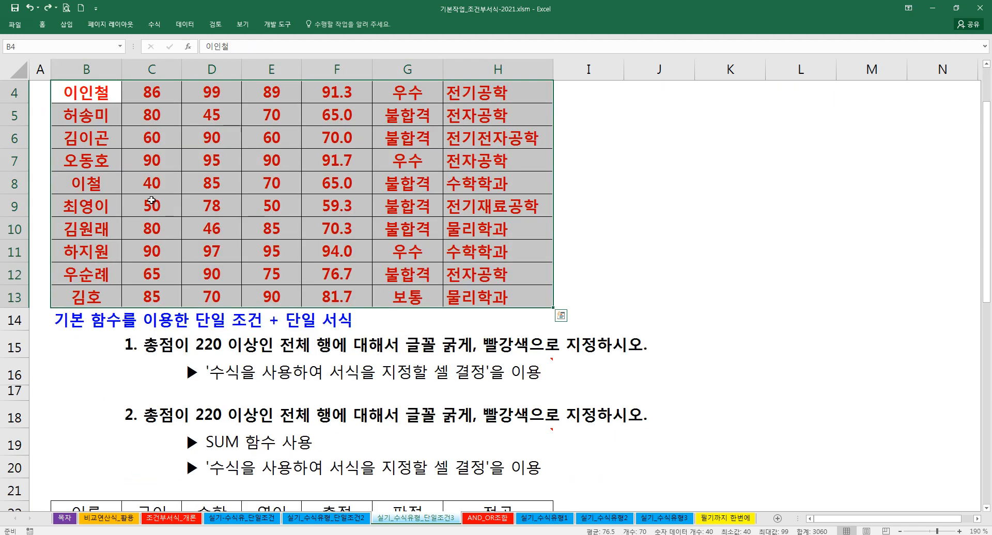
Undo the last conditional formatting change and start a new formula-based formatting rule for B4:H13
key(ctrl+z)
scroll(151, 200, up, 1)
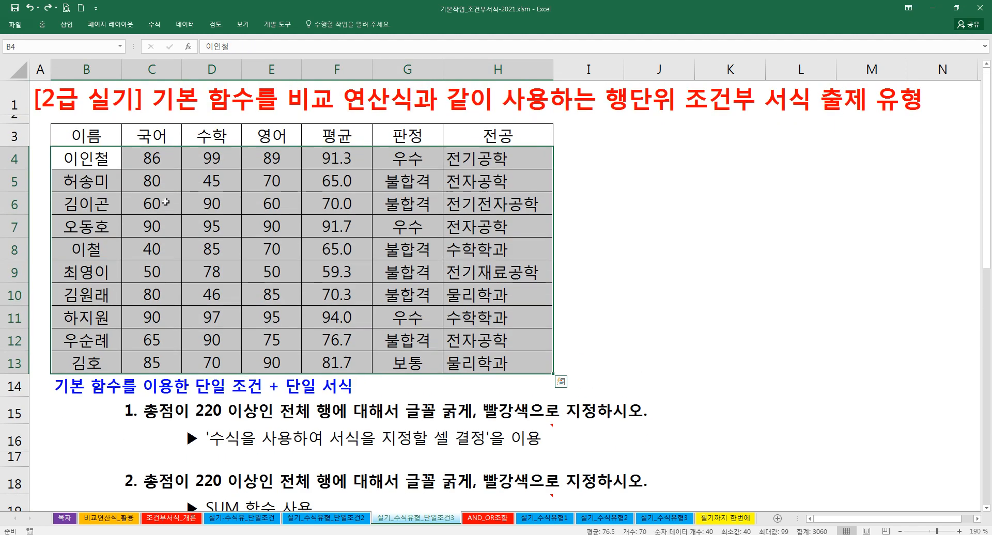
click(42, 24)
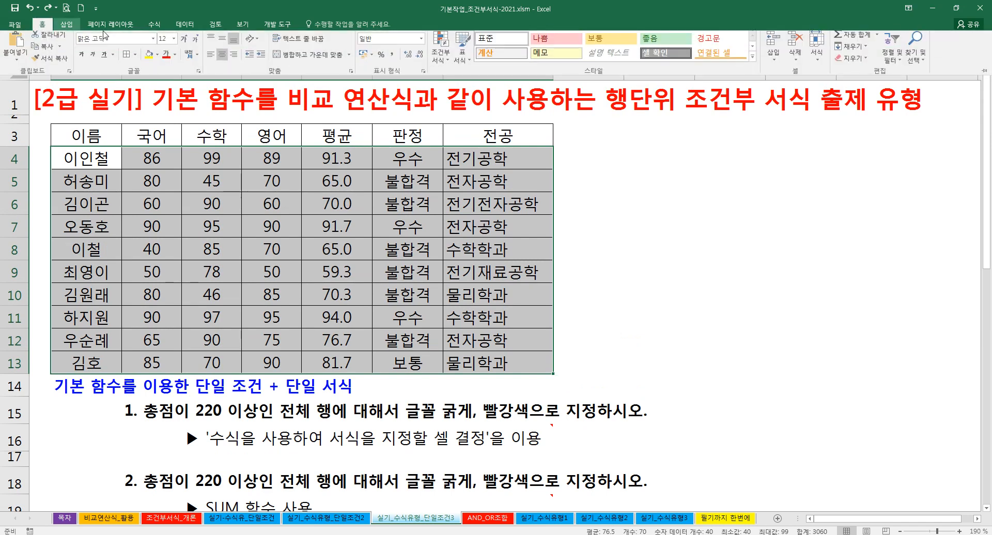
click(440, 49)
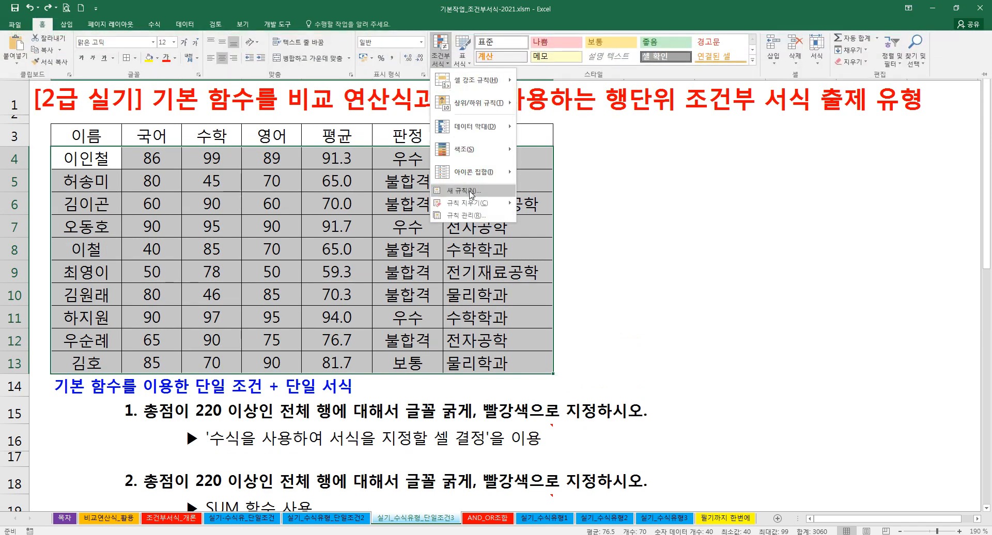
click(470, 193)
click(241, 252)
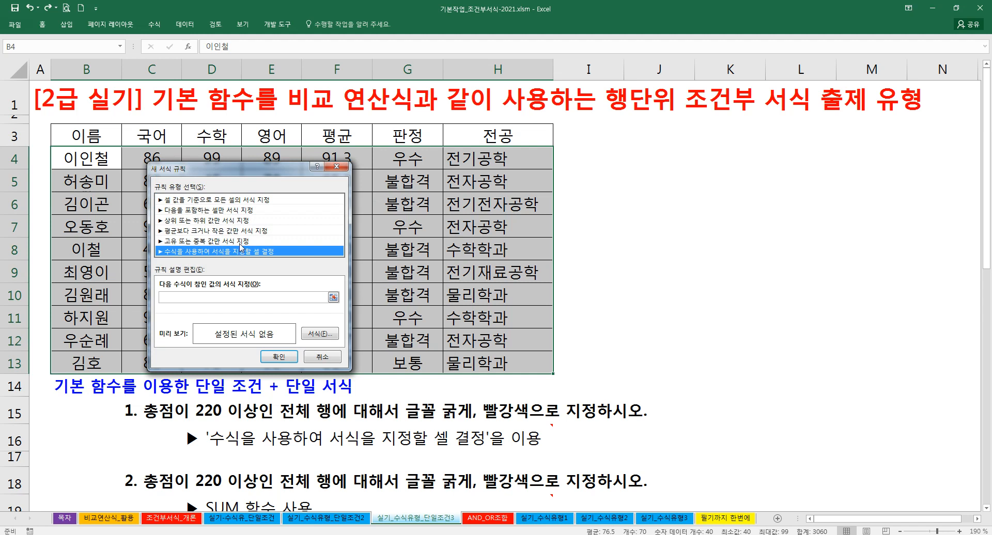
drag(242, 174, 459, 181)
click(413, 300)
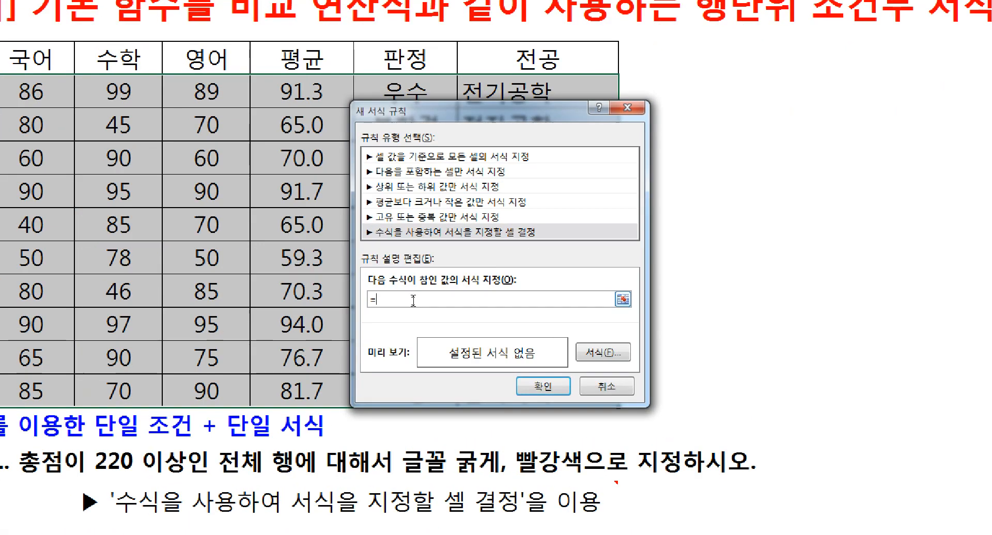
Enter =SUM($C4:$E4) as the rule's formula, with absolute columns and relative rows
text(=SUM()
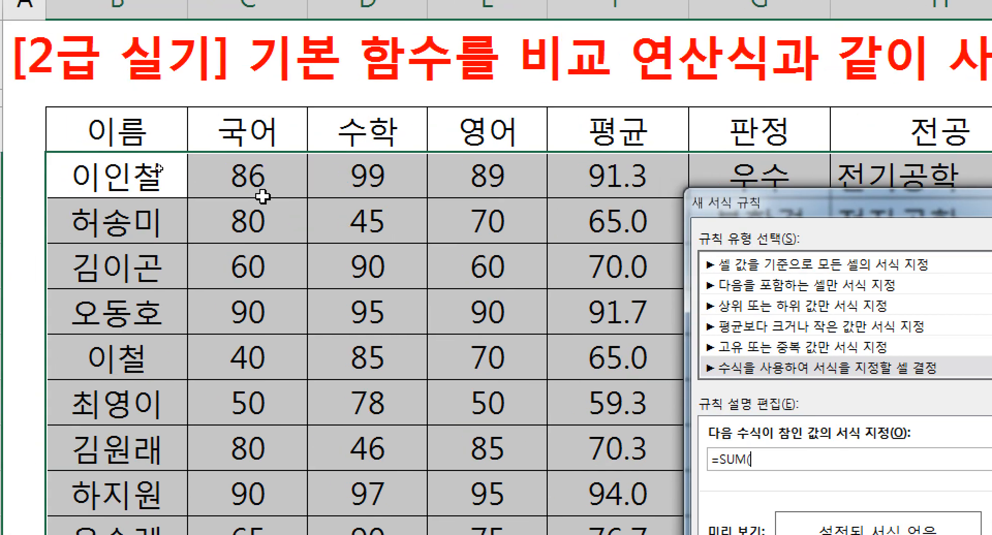
click(0, 18)
drag(255, 179, 487, 194)
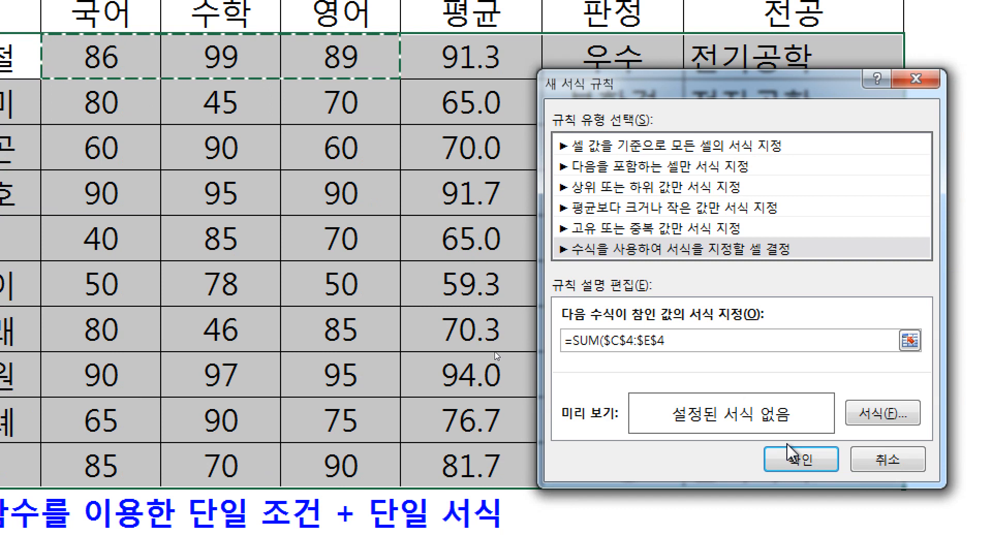
text())
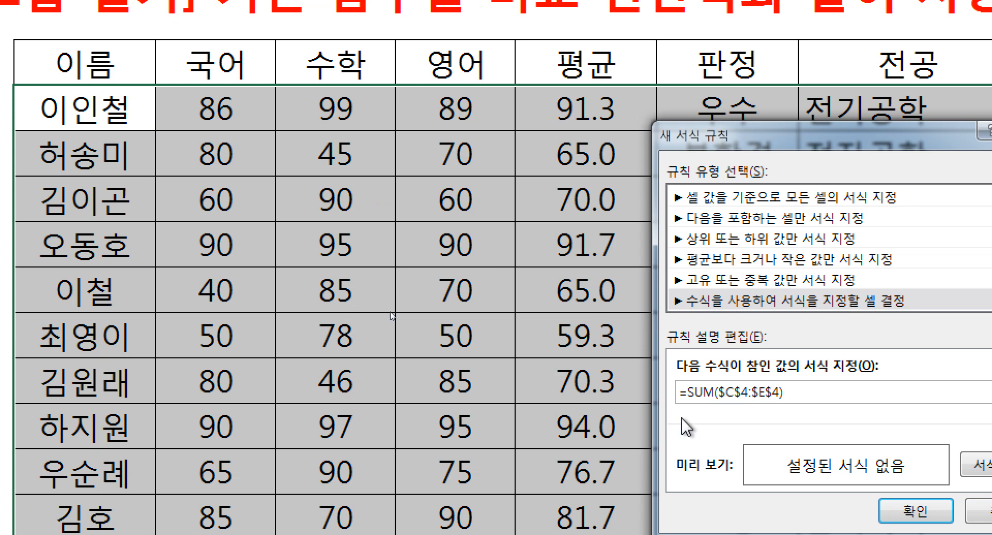
drag(733, 398, 765, 398)
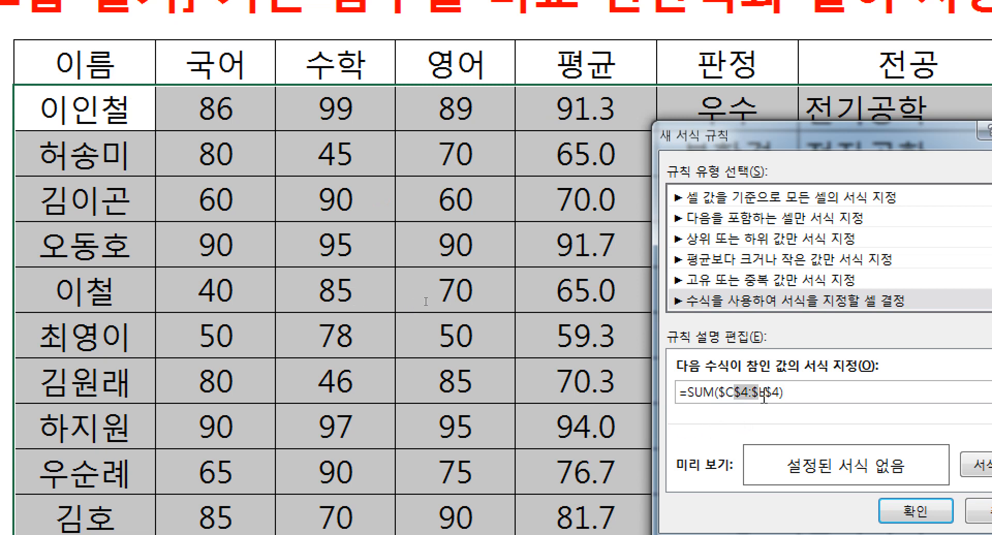
key(F4)
key(F4)
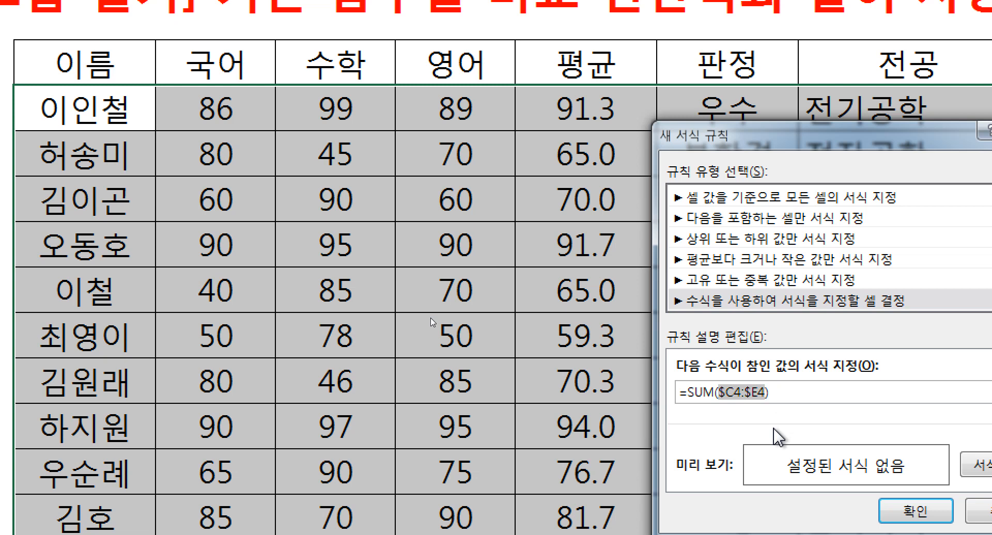
click(777, 396)
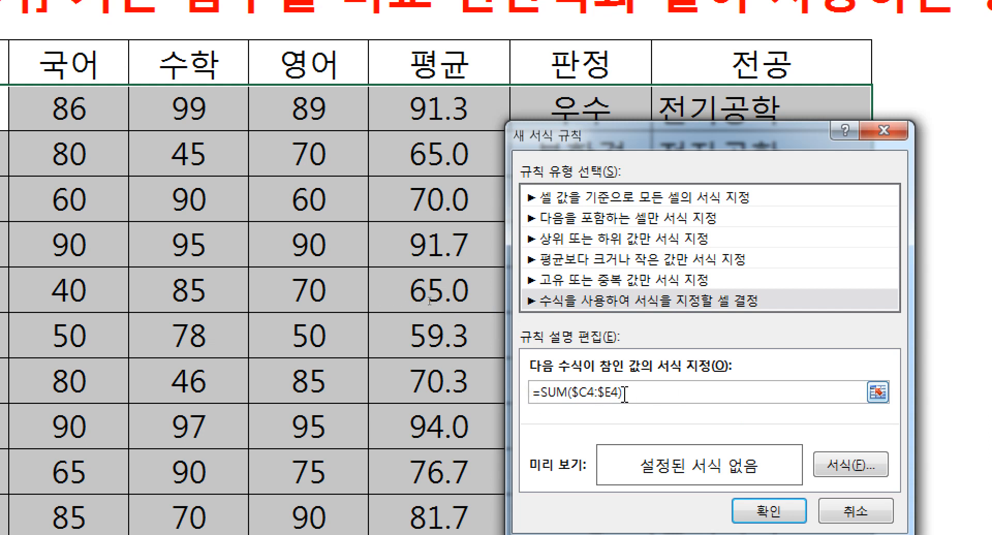
Cycle the reference type in the SUM range back to column-absolute and complete the formula as =SUM($C4:$E4)>=220
drag(579, 399, 606, 400)
key(F4)
key(F4)
key(F4)
key(F4)
click(631, 392)
text(>=220)
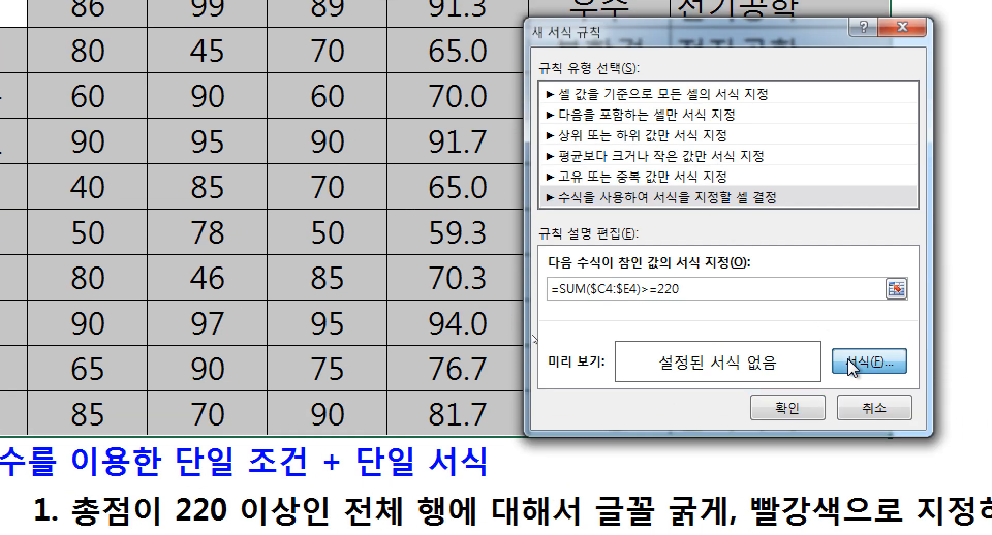
Format the rule with a blue font colour and the bold (굵게) style, and apply it to the table
click(847, 361)
click(483, 172)
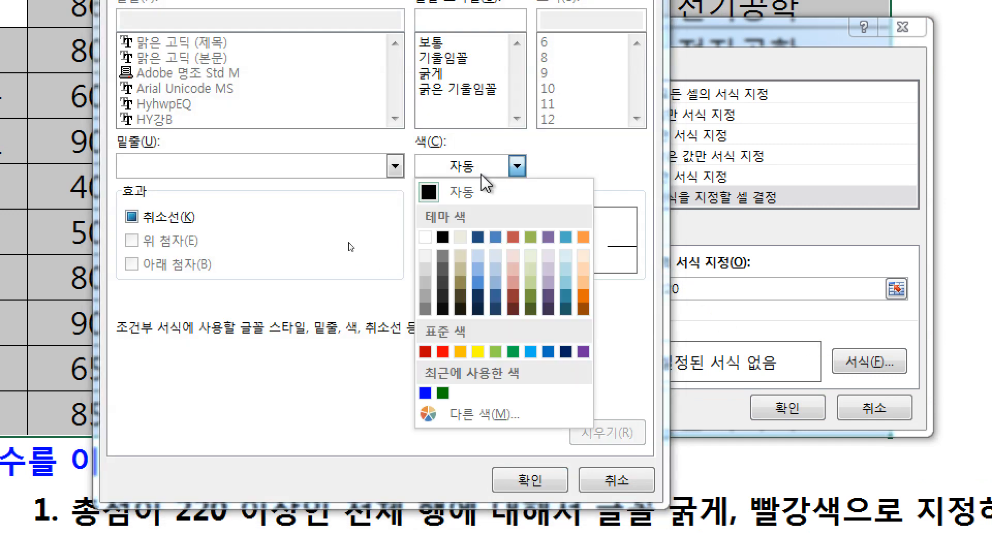
click(548, 353)
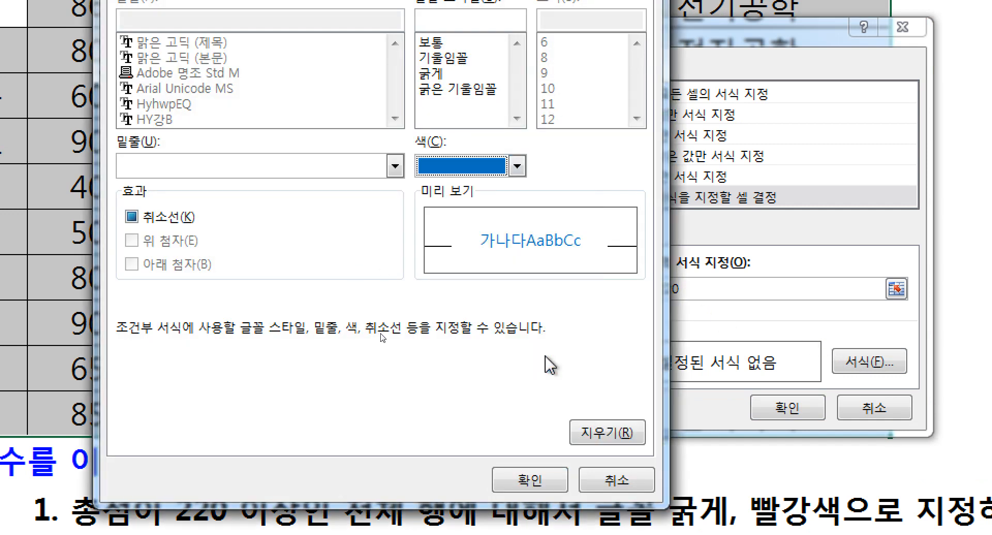
click(448, 61)
click(448, 78)
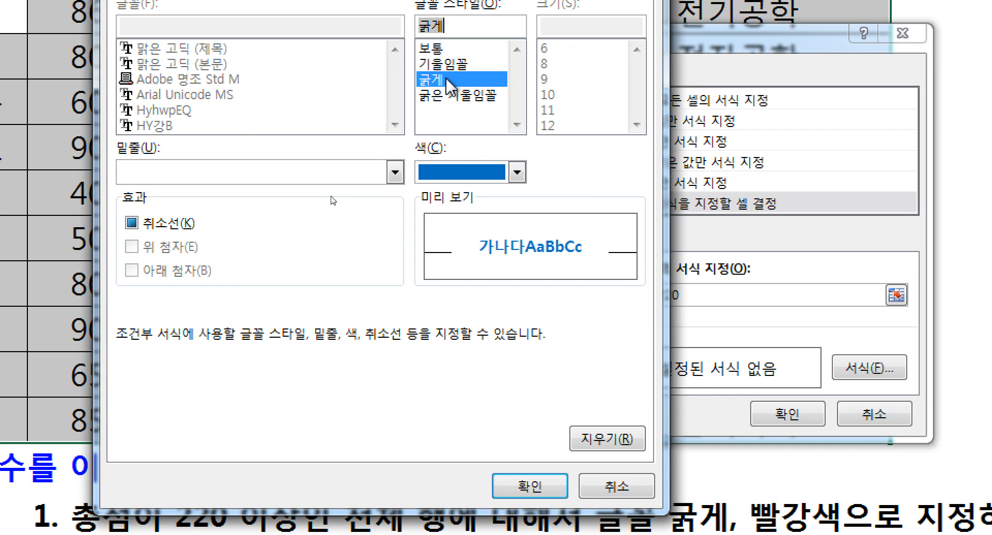
click(528, 485)
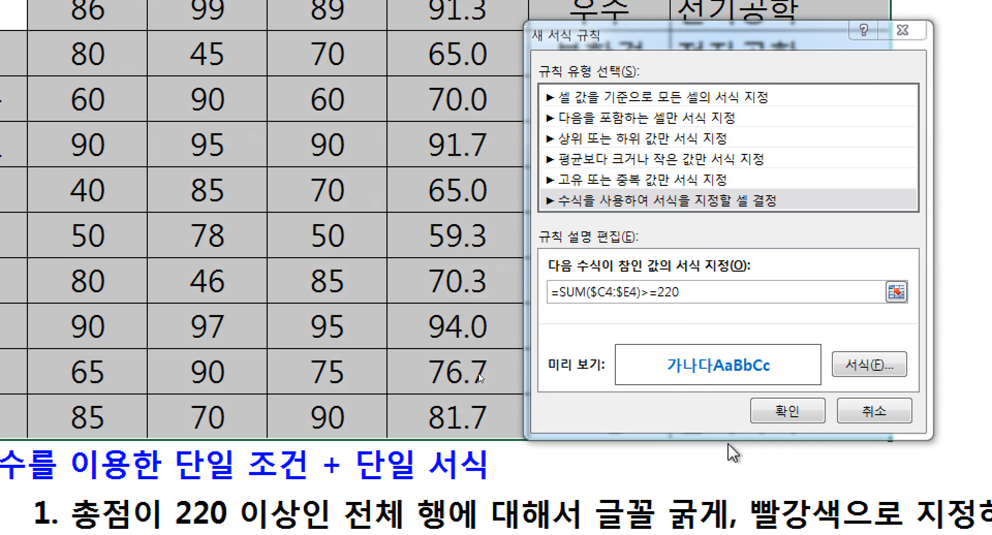
click(787, 411)
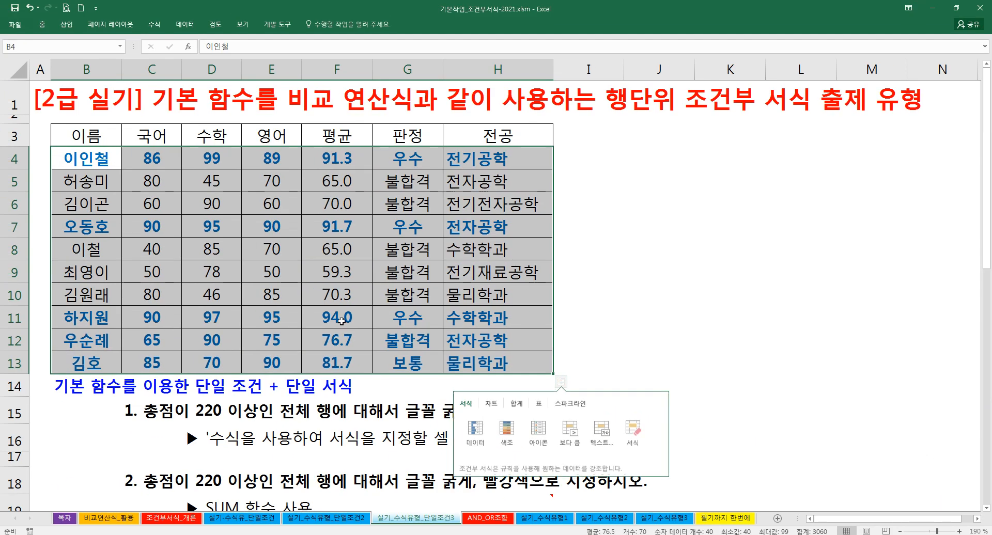
Review problems 1 and 2 with the answer note, and the second table with problems 3 and 4
click(117, 259)
scroll(188, 278, down, 1)
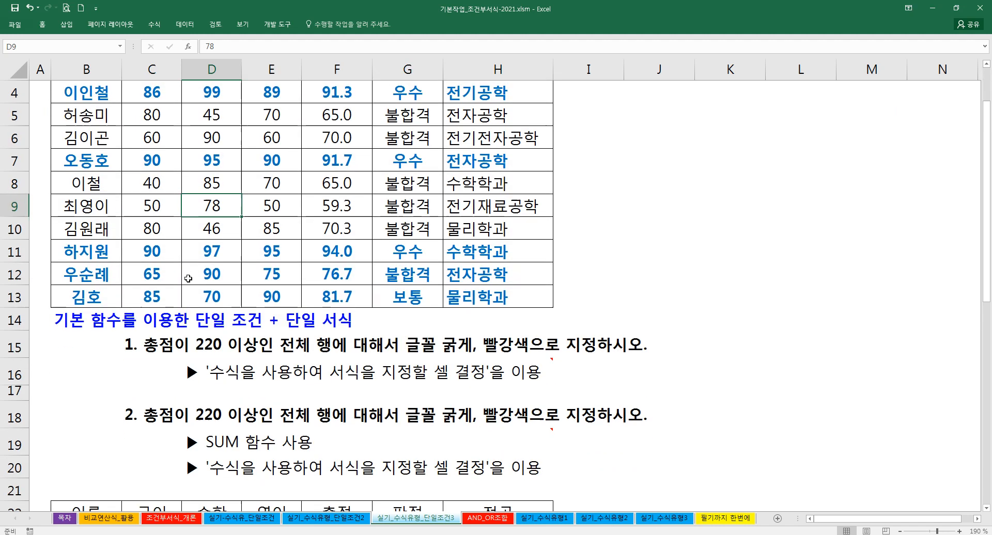
drag(154, 341, 294, 380)
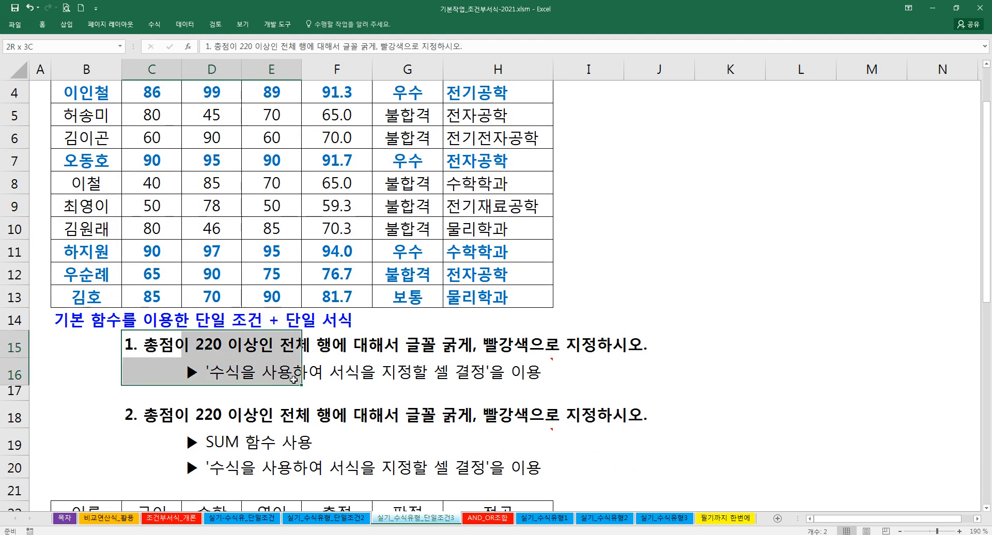
click(178, 411)
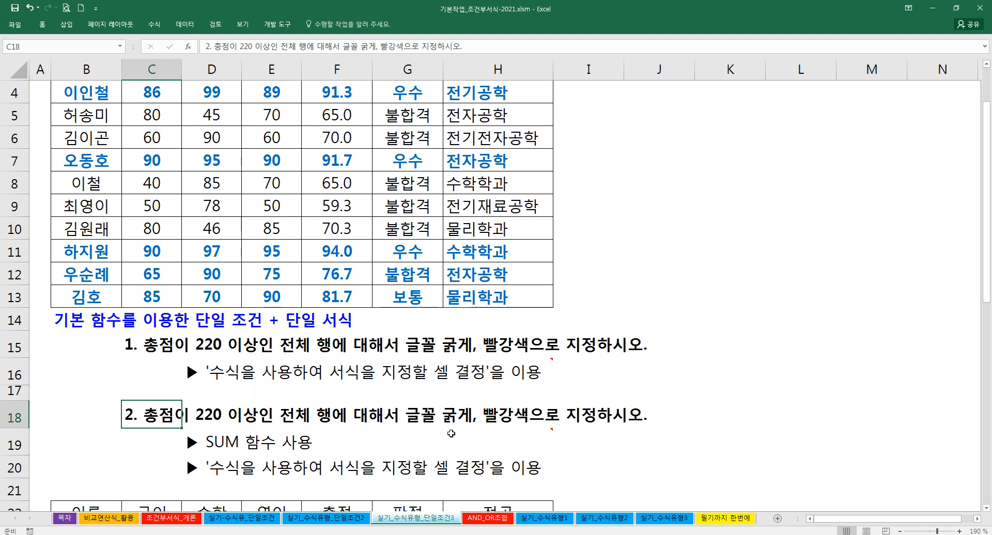
mouse_move(523, 439)
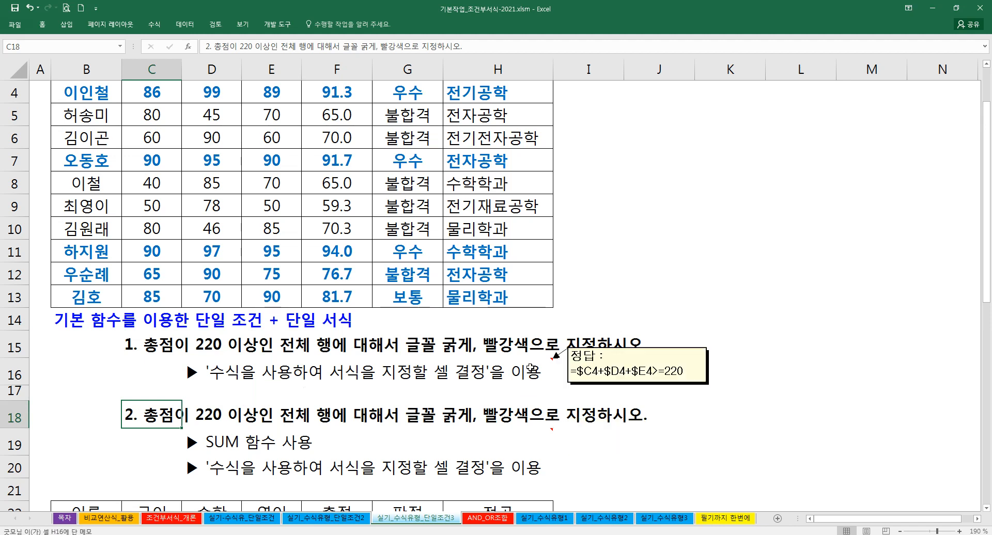
scroll(317, 363, down, 2)
scroll(316, 362, down, 5)
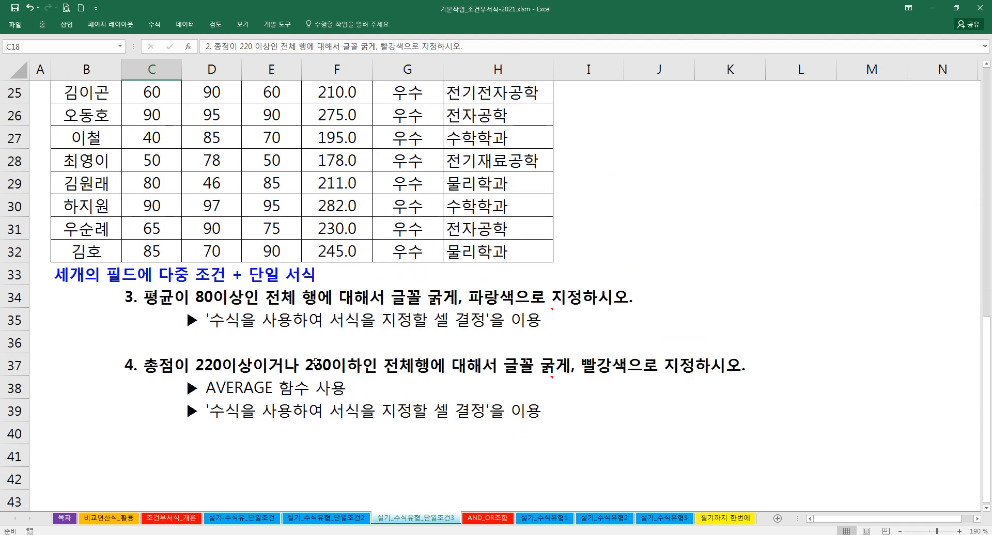
scroll(178, 315, up, 1)
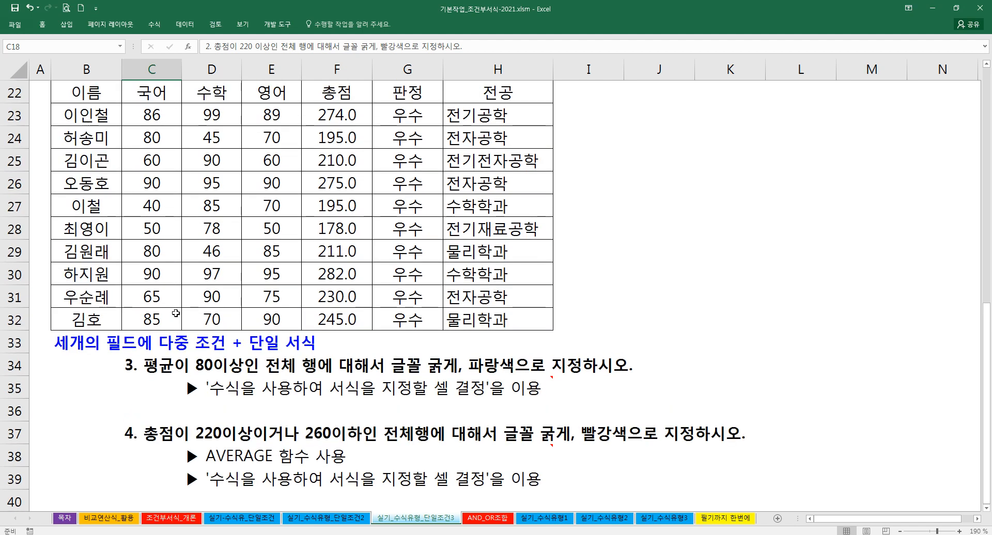
scroll(592, 315, up, 2)
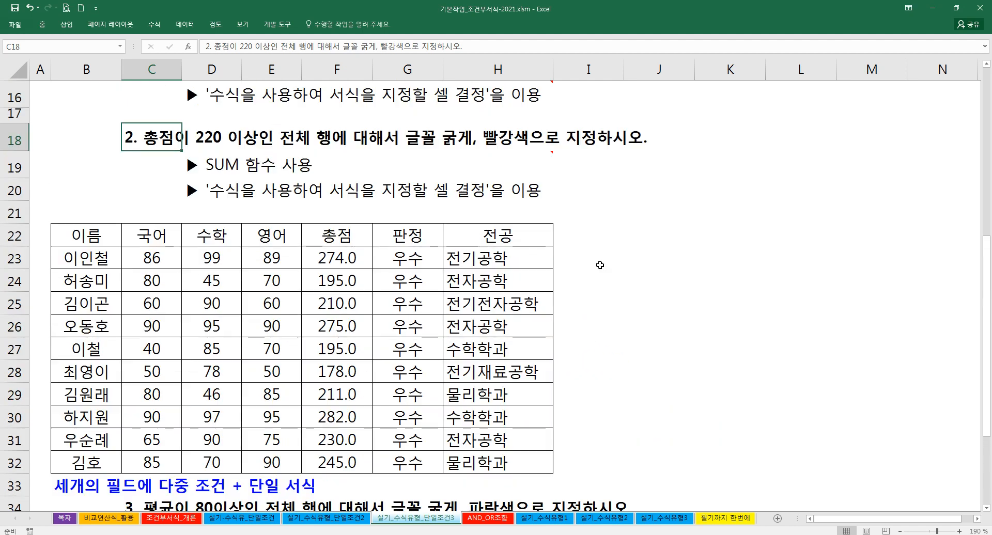
Begin a formula in I23 that adds the three scores in parentheses: =(C23+D23+E23
click(598, 254)
text(=)
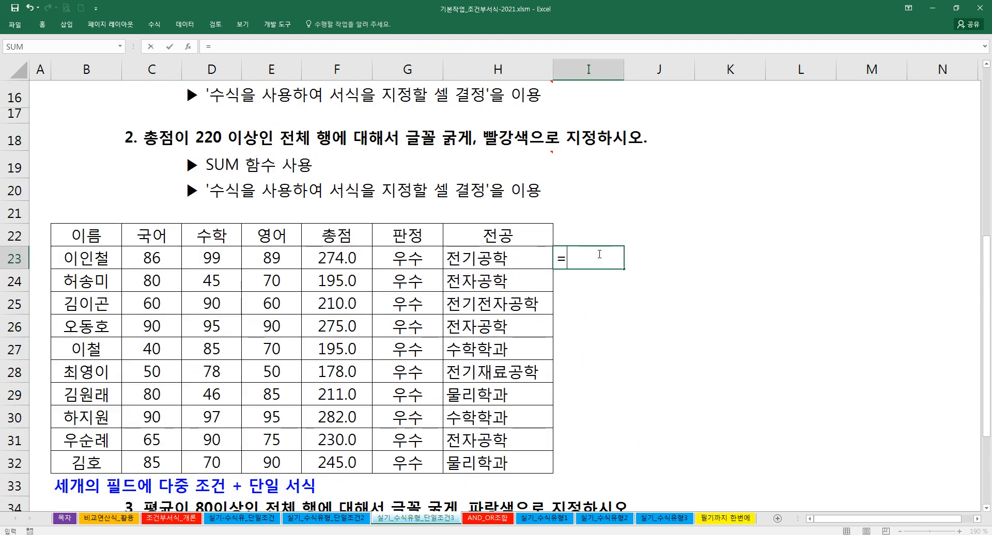
click(155, 257)
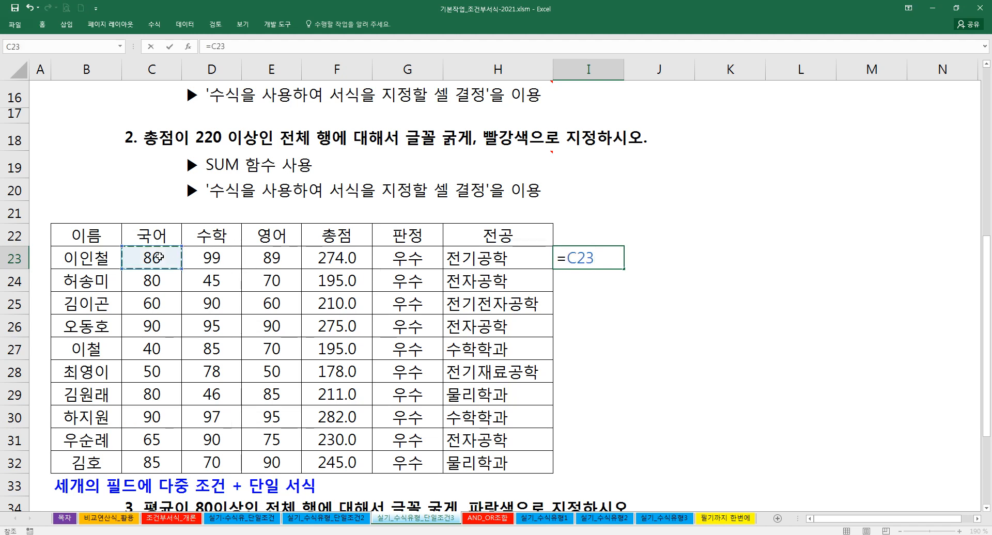
key(BackSpace)
key(BackSpace)
key(BackSpace)
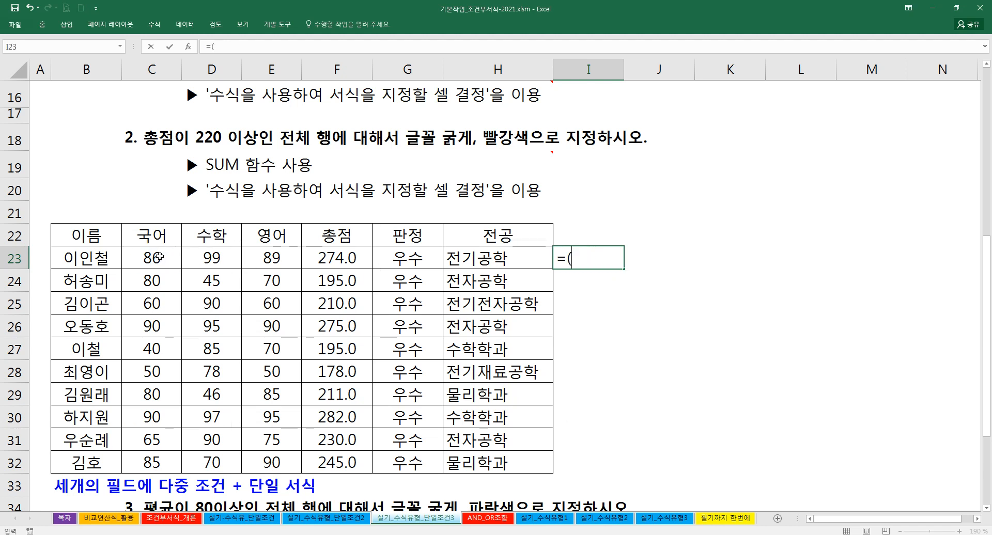
click(136, 256)
text(+)
click(213, 260)
text(+)
click(273, 259)
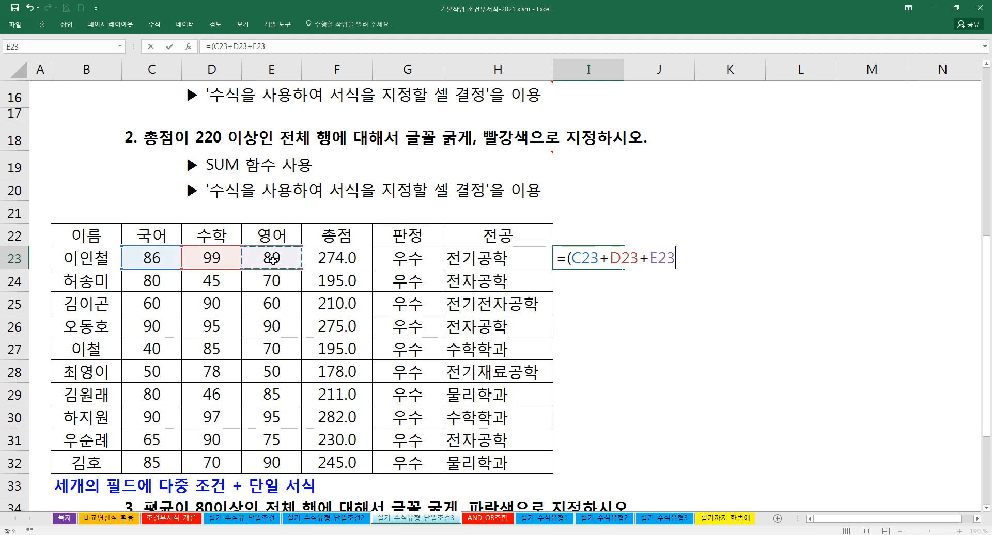
Complete the I23 formula as =(C23+D23+E23)/3>=80 to test the average from problem 3
text()/)
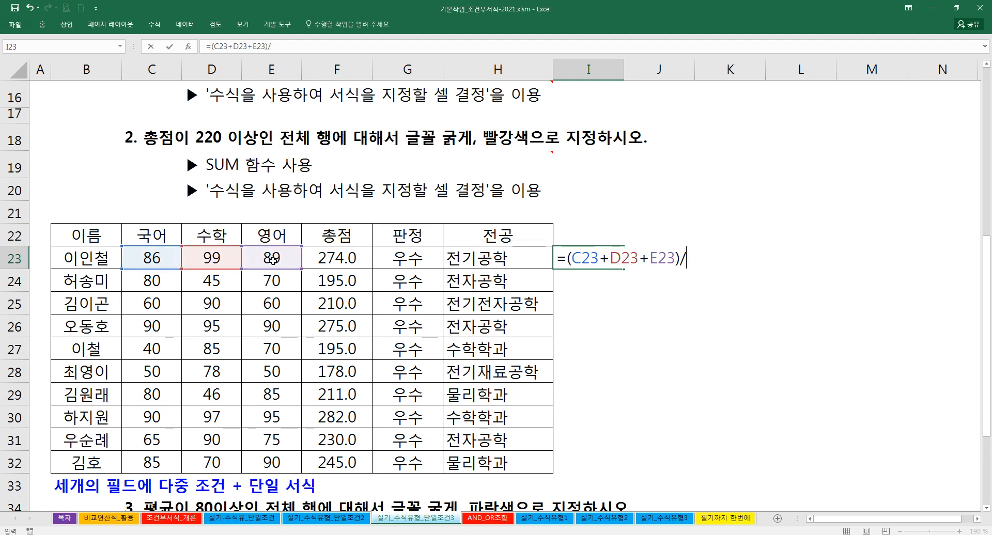
text(3>=)
scroll(240, 298, down, 1)
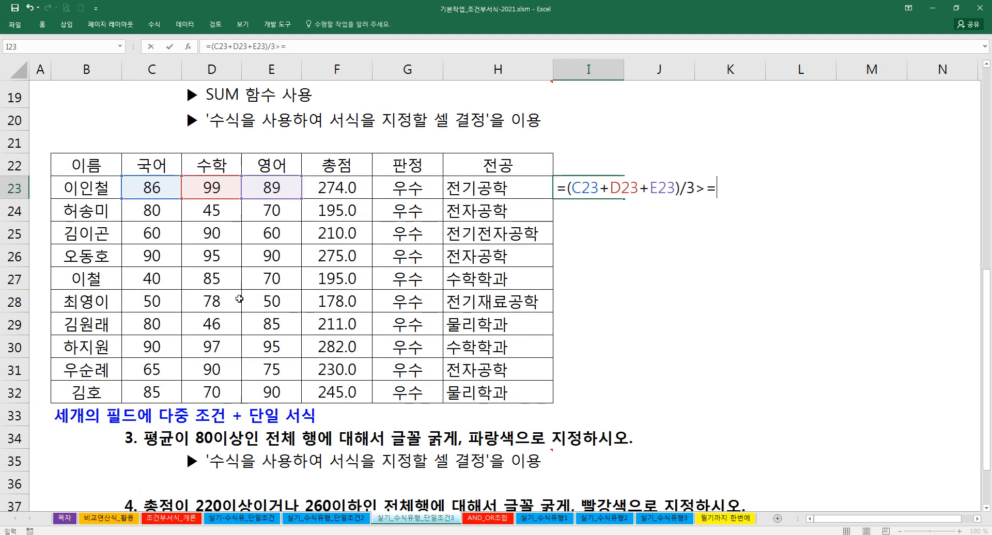
text(80)
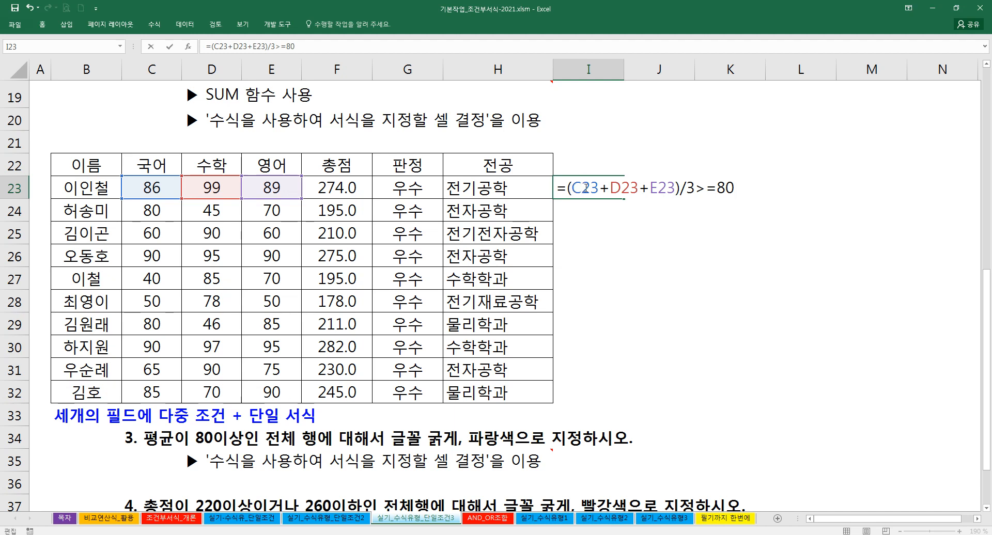
Make the column of each reference in the I23 formula absolute: =($C23+$D23+$E23)/3>=80
key(F4)
key(F4)
key(F4)
click(635, 189)
key(F4)
key(F4)
key(F4)
click(668, 193)
key(F4)
key(F4)
key(F4)
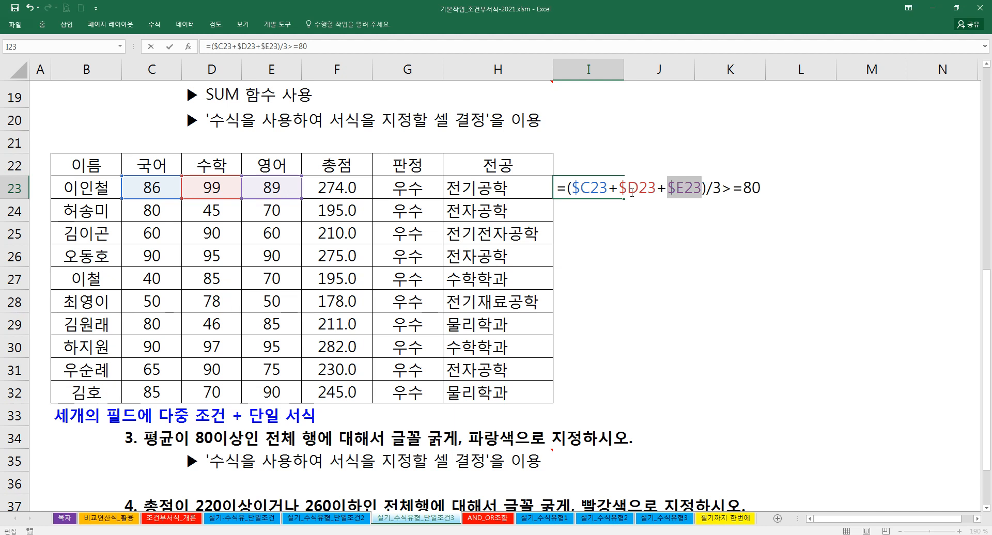
Return the three references in the I23 formula to relative ones
key(F4)
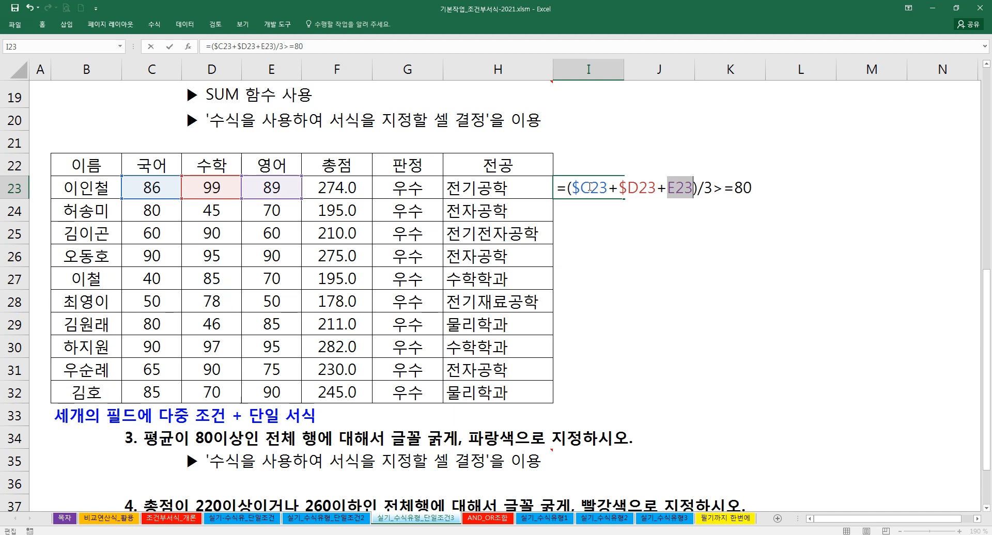
click(581, 185)
key(F4)
click(625, 189)
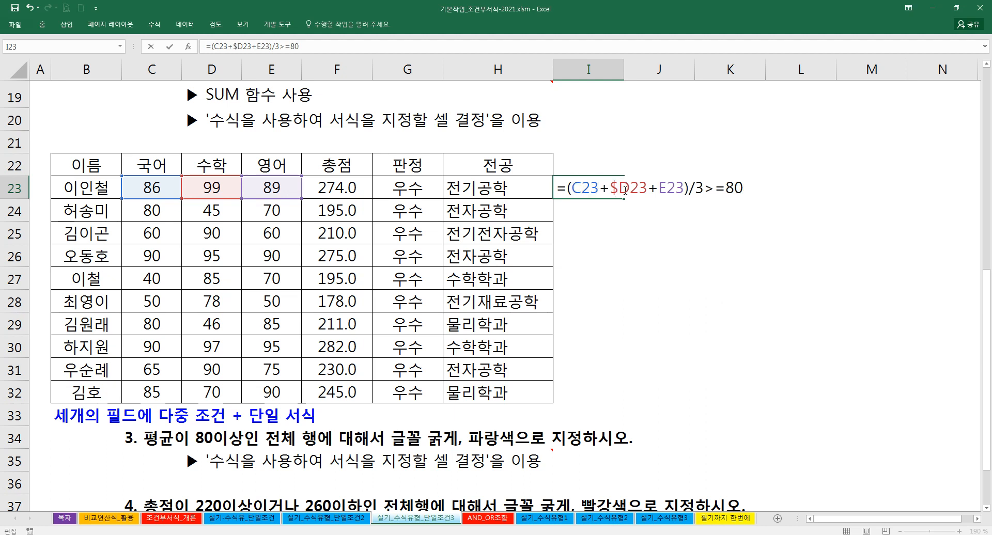
key(F4)
Make the column of each reference in I23 absolute, =($C23+$D23+$E23)/3>=80, and fill the formula down to I32
drag(571, 189, 676, 191)
key(F4)
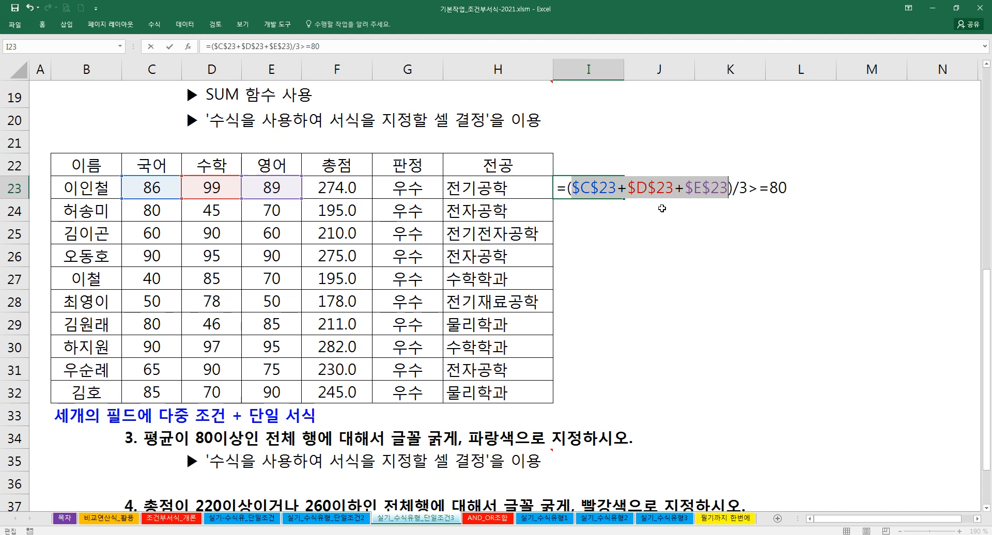
key(F4)
key(F4)
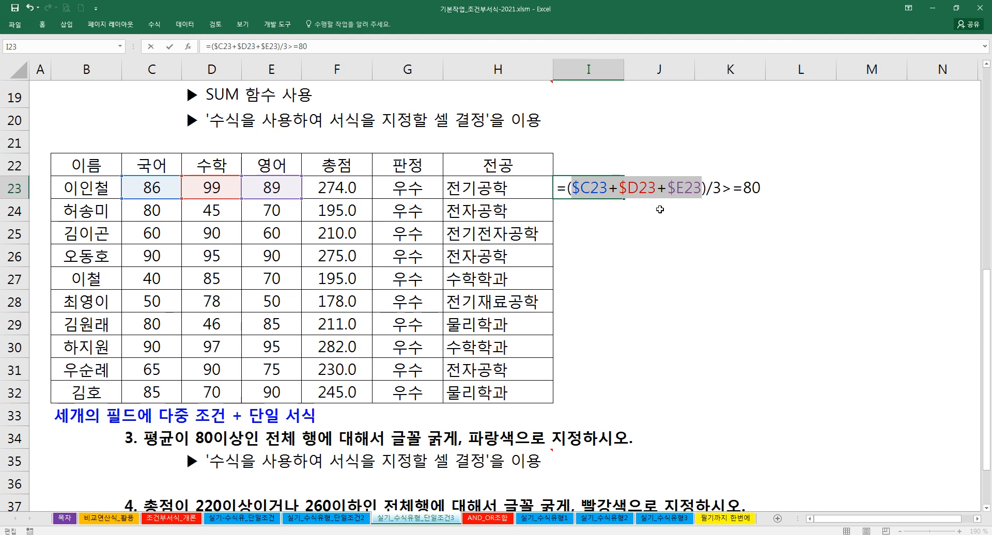
key(ctrl+Return)
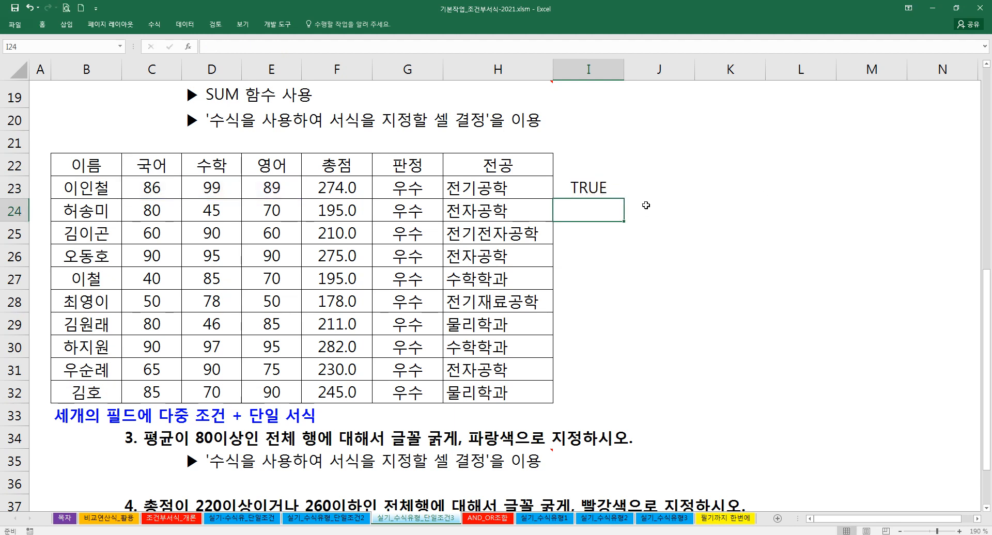
drag(624, 200, 620, 400)
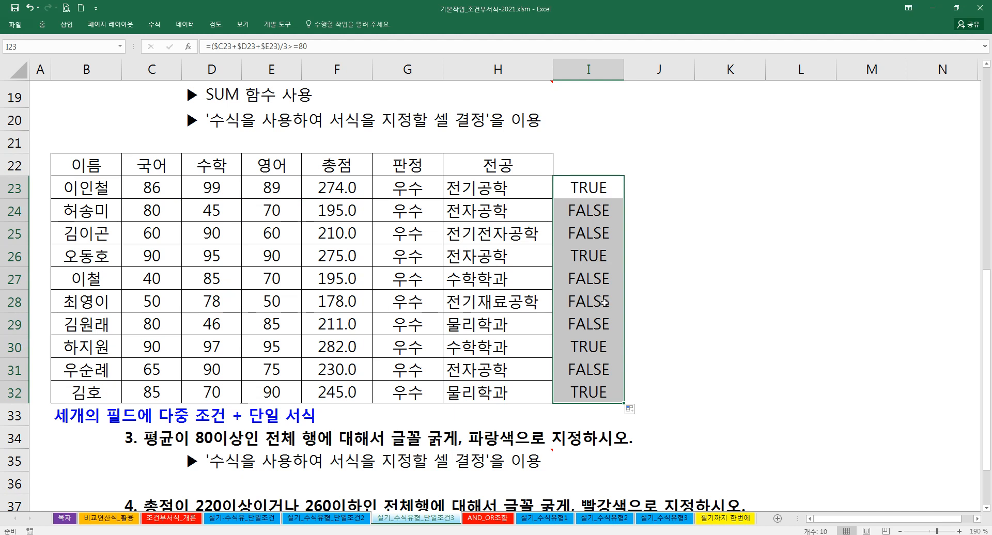
Reword the opening of problem 4 in C37 to "평균이 80이상", replacing the total and its lower limit
scroll(604, 305, down, 1)
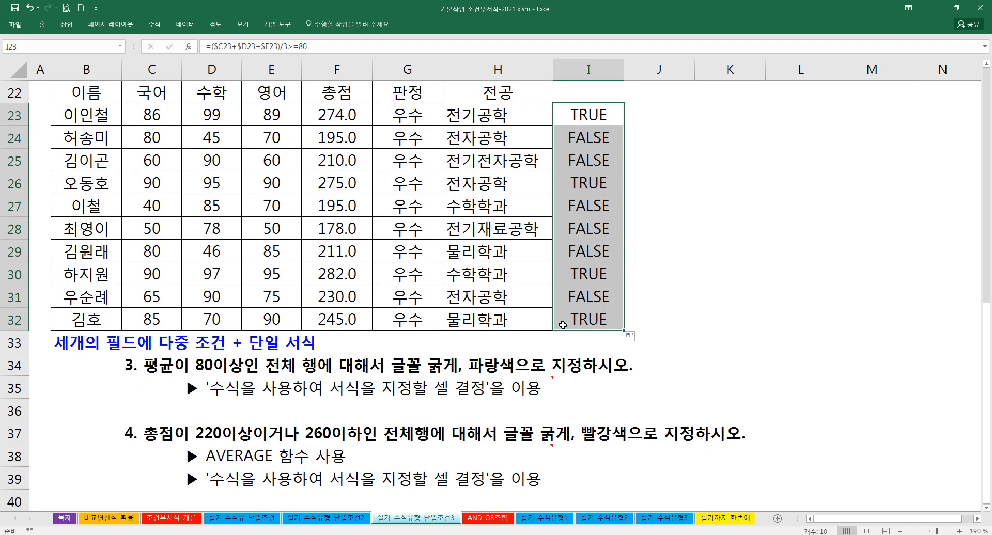
double_click(145, 433)
drag(144, 434, 173, 439)
text(VUD)
key(BackSpace)
key(BackSpace)
key(BackSpace)
key(Hangul)
text(ㅍ평균)
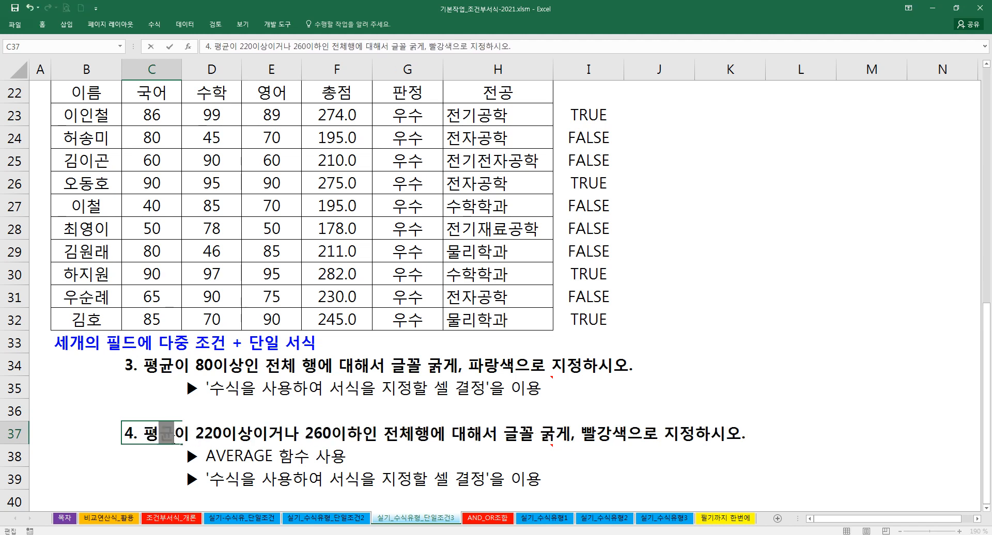
text(80)
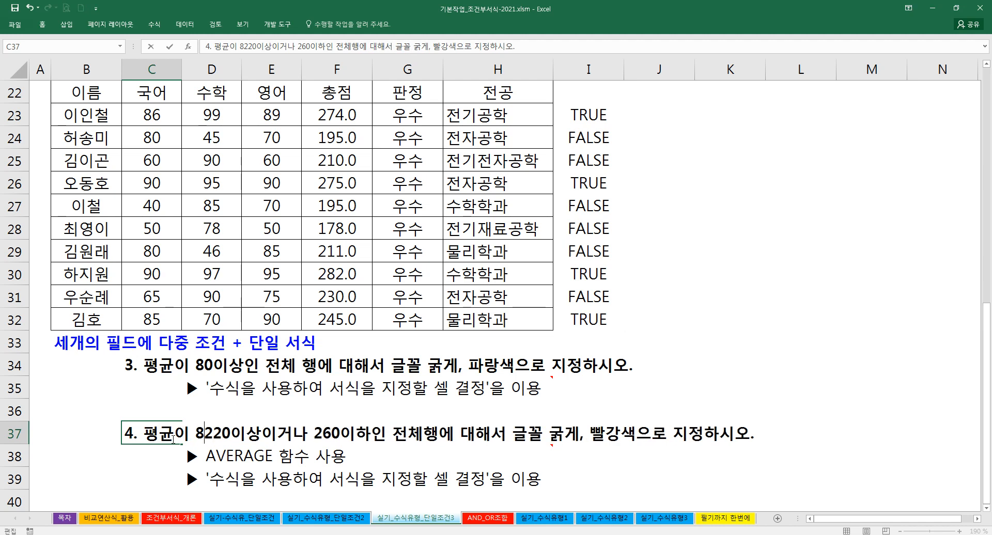
key(Delete)
key(Delete)
key(Delete)
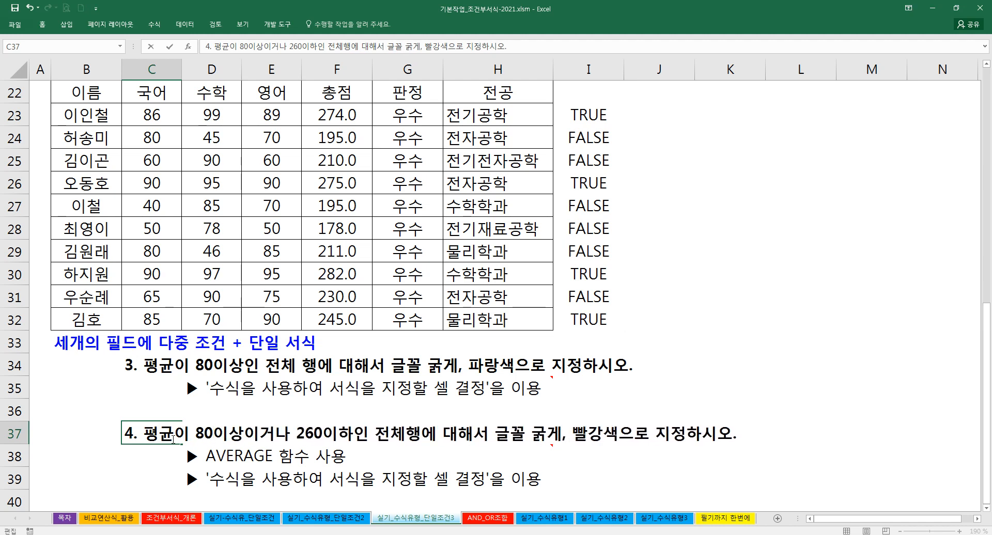
Remove the "or 260 or less" condition from problem 4, making it read "80이상인 전체 행에 대해서" with a space before 행
key(Left)
key(shift+Right)
key(shift+Right)
key(shift+Right)
key(shift+Right)
key(shift+Right)
key(shift+Right)
key(shift+Right)
key(shift+Right)
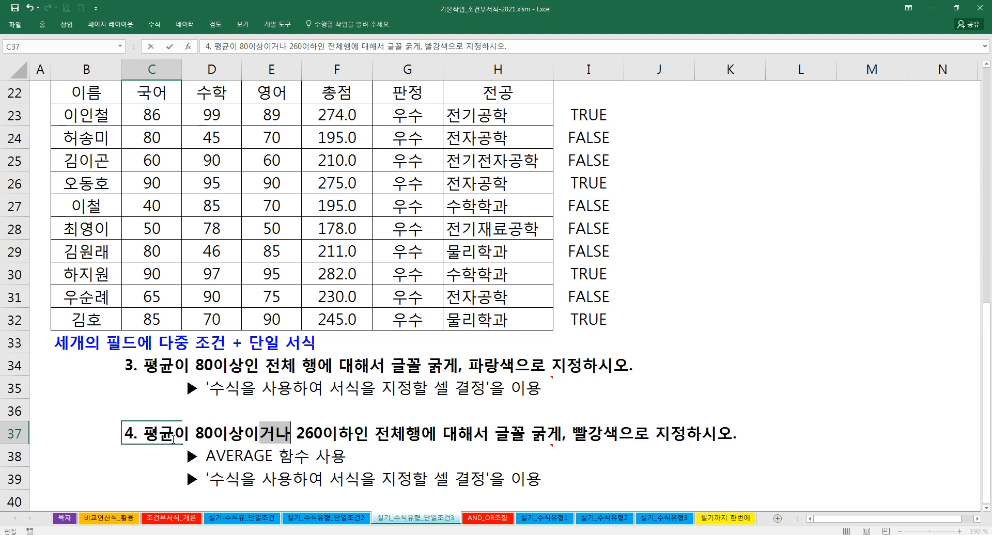
key(BackSpace)
key(BackSpace)
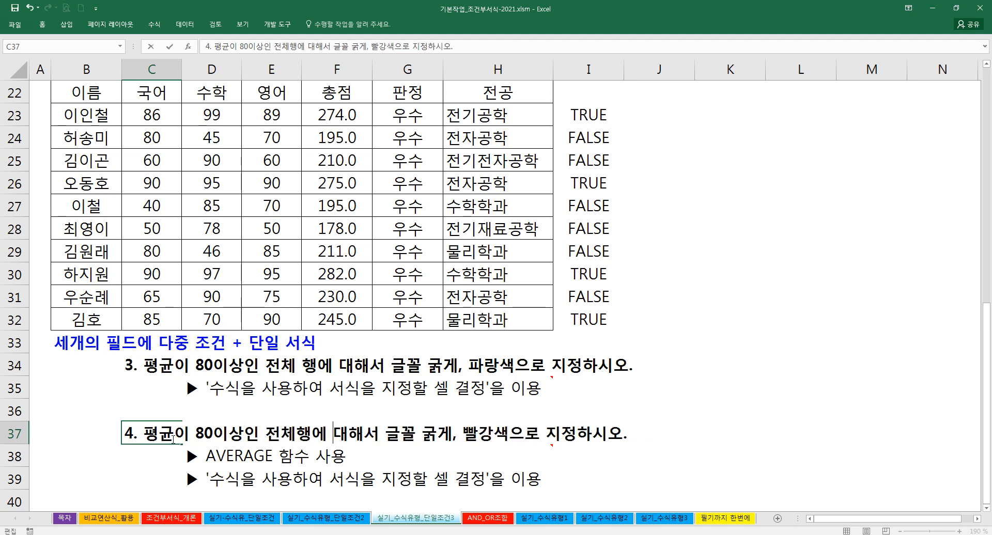
key(Left)
key(Return)
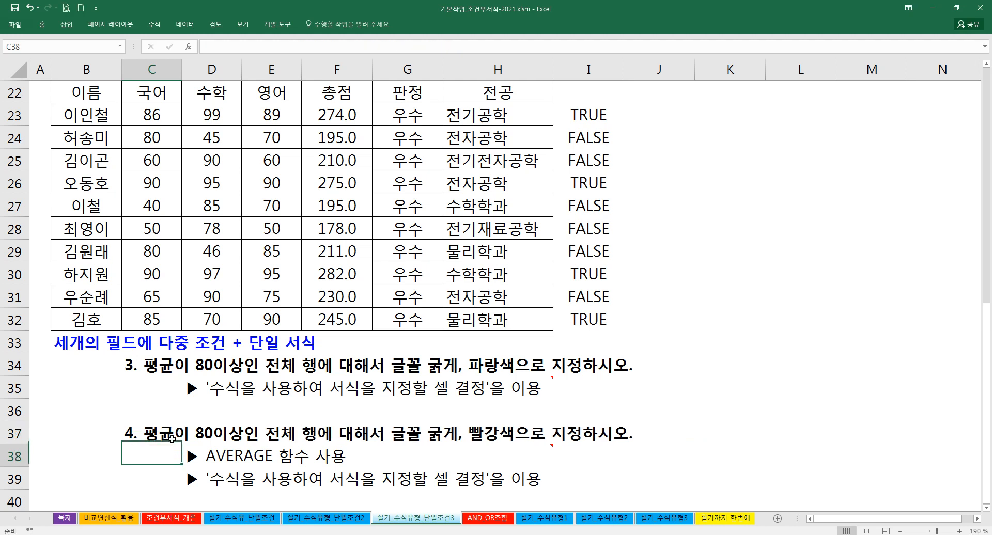
key(Right)
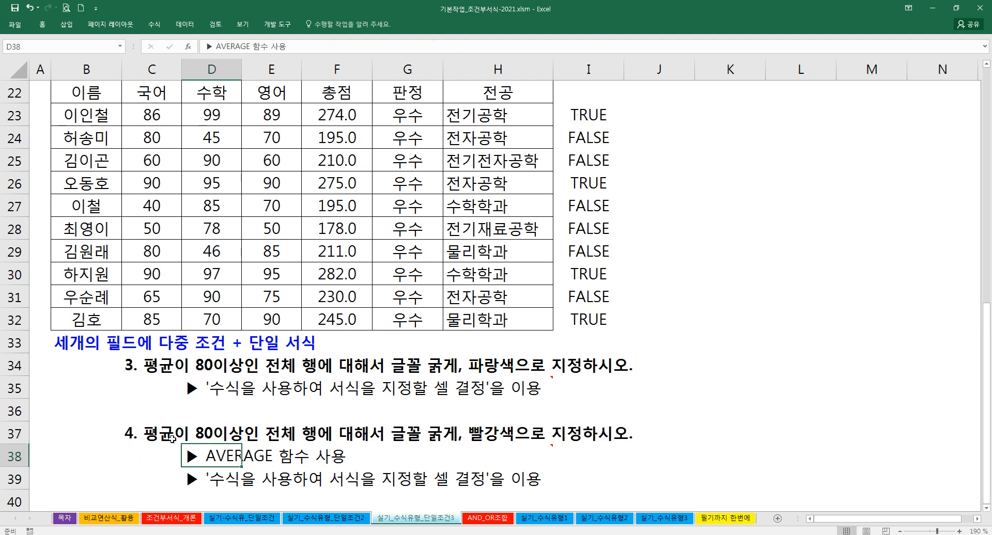
Clear the test formulas from I23:I32
drag(589, 118, 591, 323)
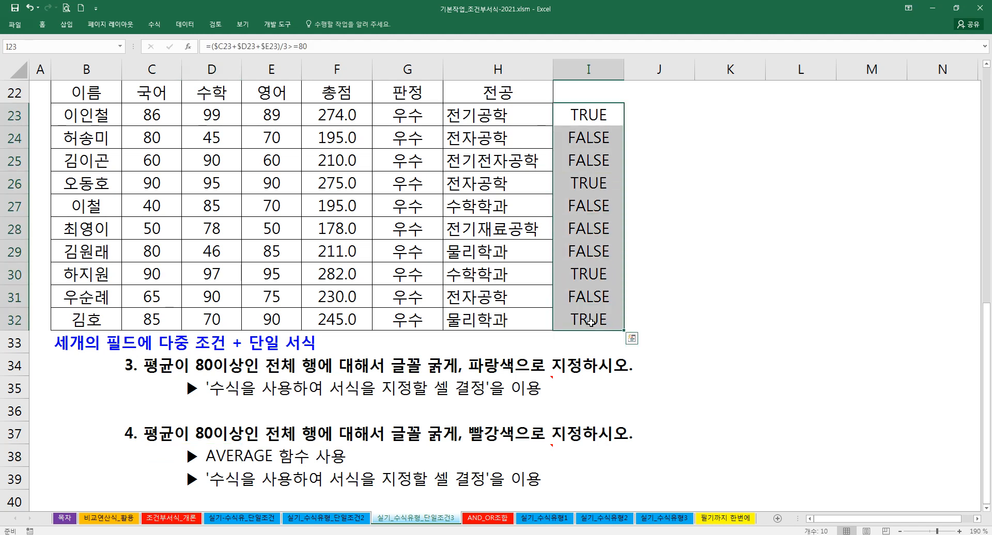
key(F2)
key(Escape)
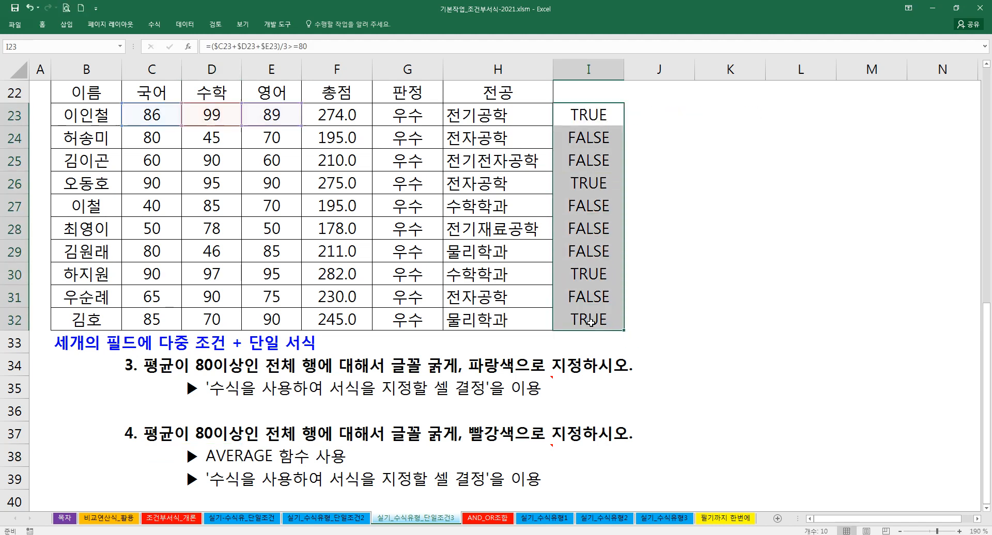
key(Delete)
Build the formula =AVERAGE(C23:E23)>=80 in I23 using the function arguments dialog for the score range
text(=ㅍㄷ)
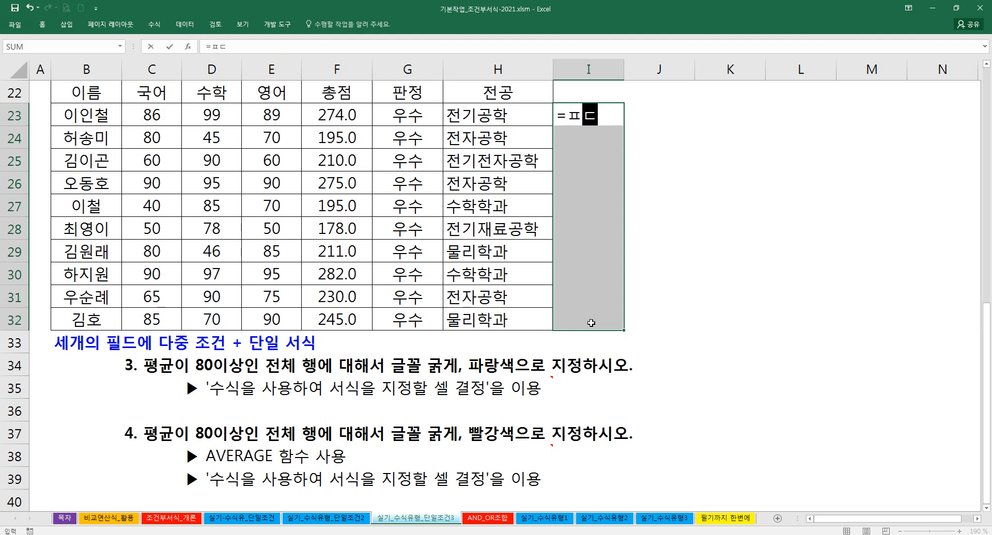
key(BackSpace)
key(BackSpace)
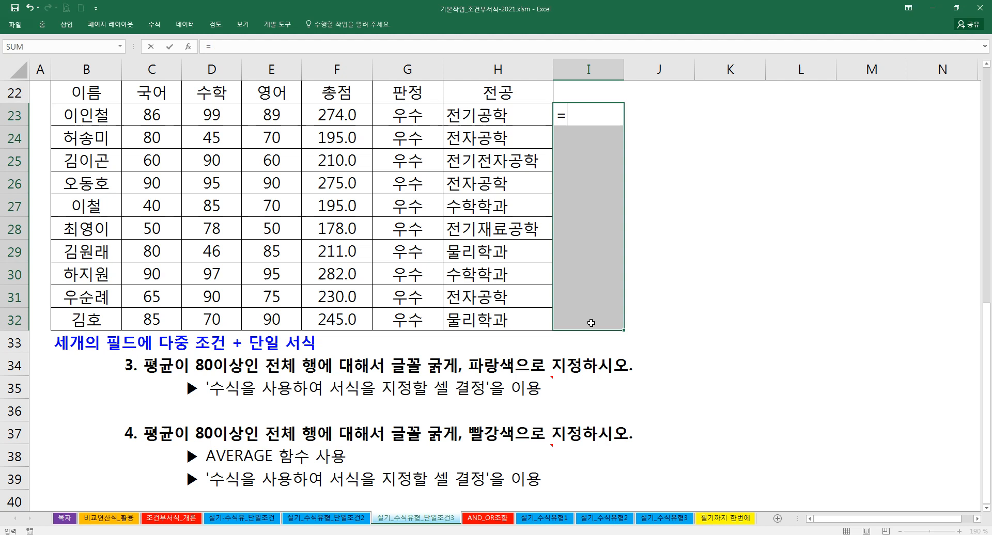
text(AVER)
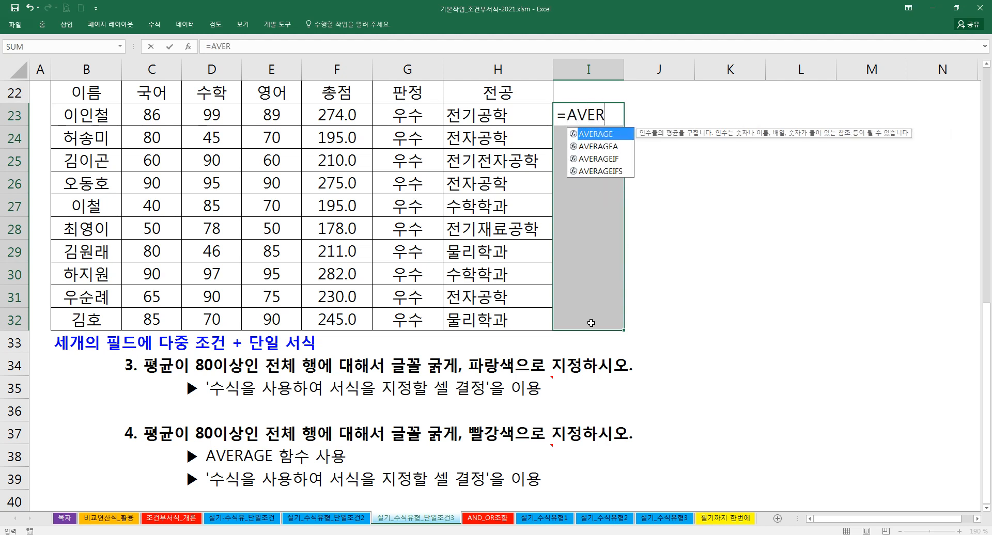
key(Tab)
key(ctrl+a)
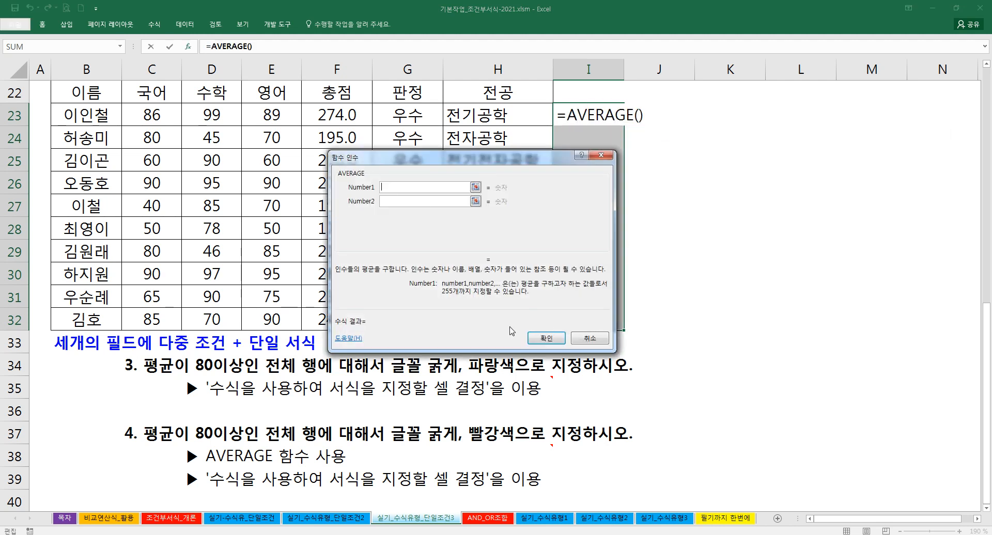
drag(150, 119, 278, 121)
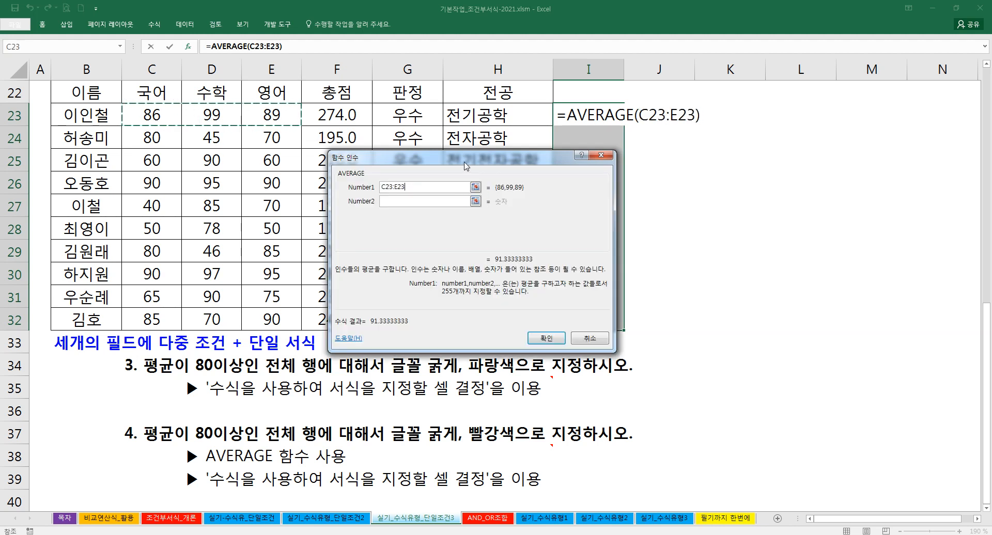
drag(465, 159, 737, 153)
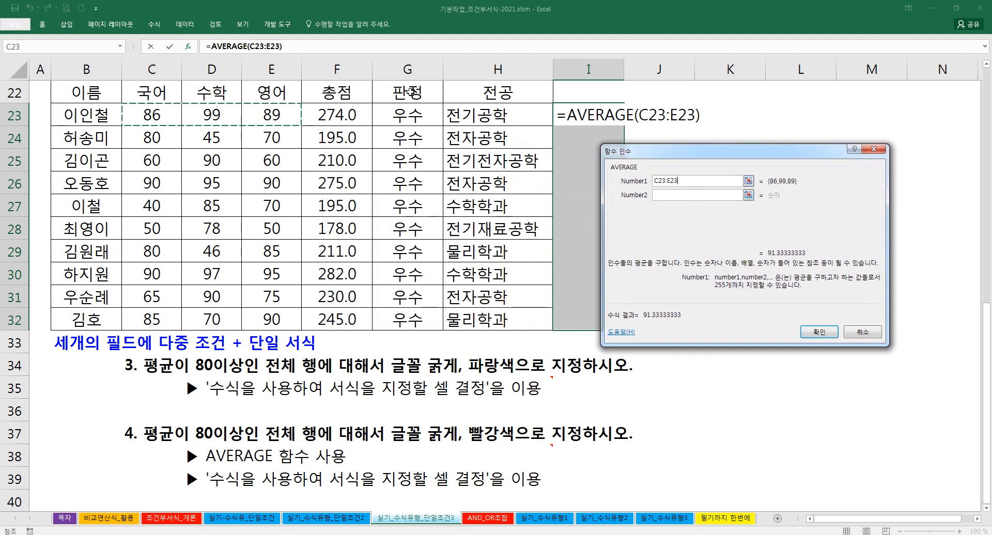
click(307, 49)
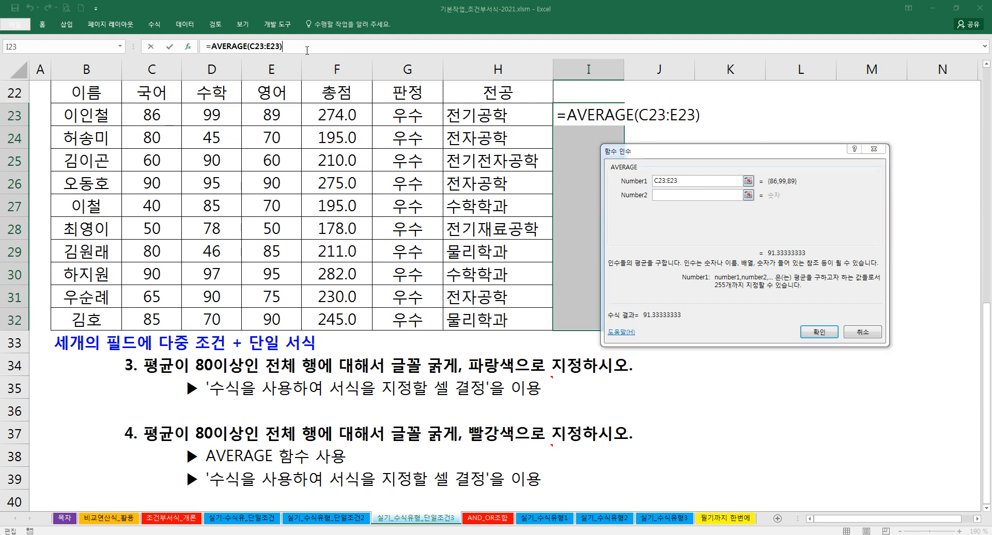
text(>=80)
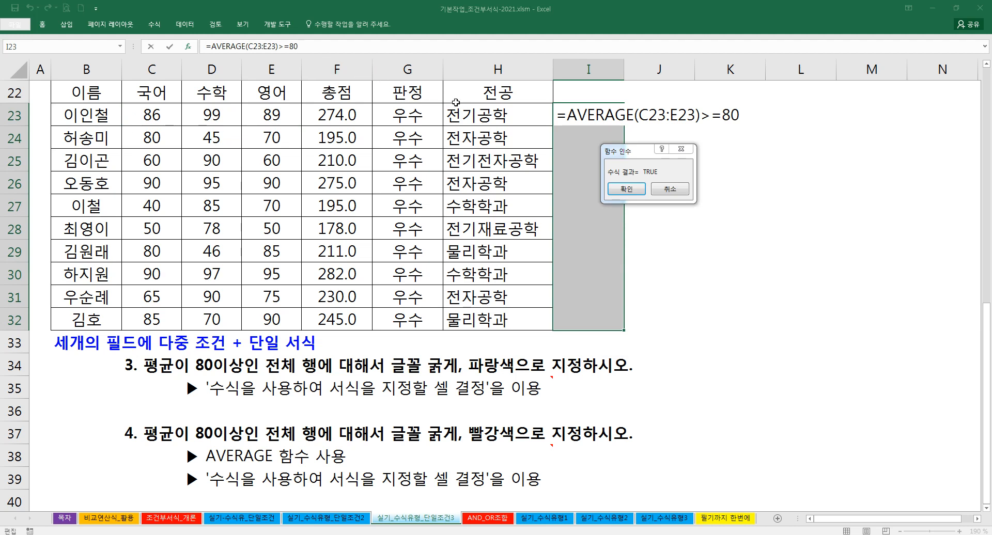
Make the columns of the range in the AVERAGE formula absolute: =AVERAGE($C23:$E23)>=80
click(267, 46)
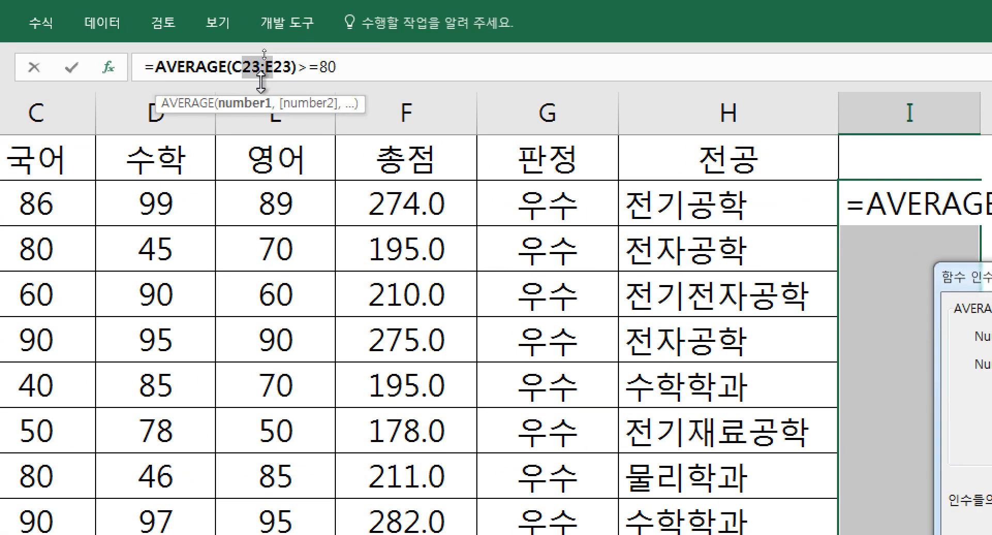
drag(233, 70, 271, 72)
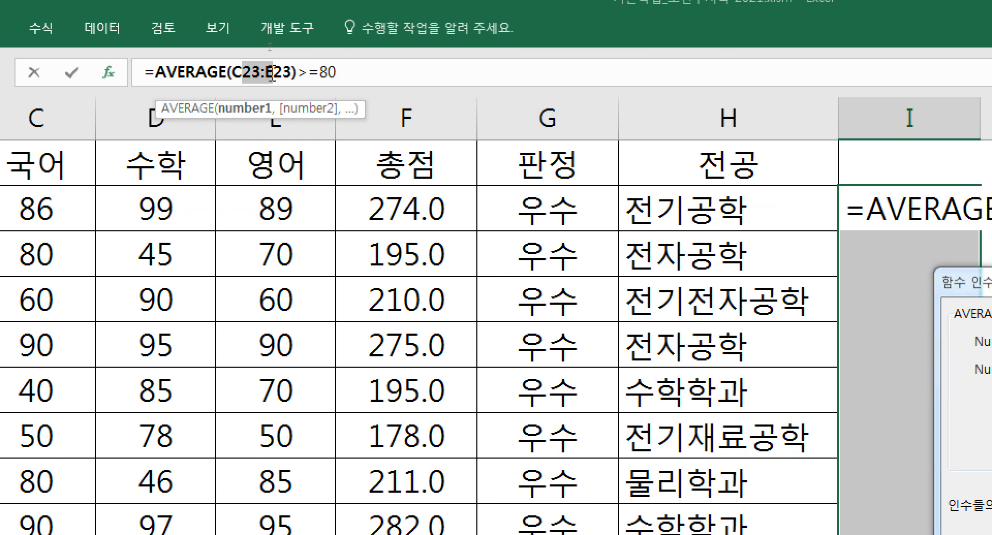
key(F4)
key(F4)
key(F4)
click(272, 72)
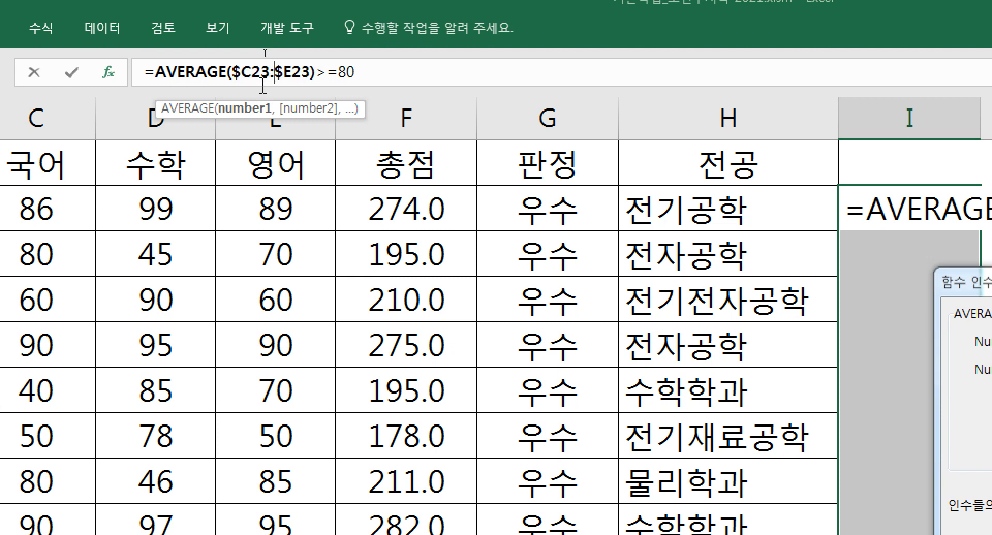
Discard the AVERAGE formula being entered in I23 and undo the clearing of I23:I32
drag(250, 77, 306, 78)
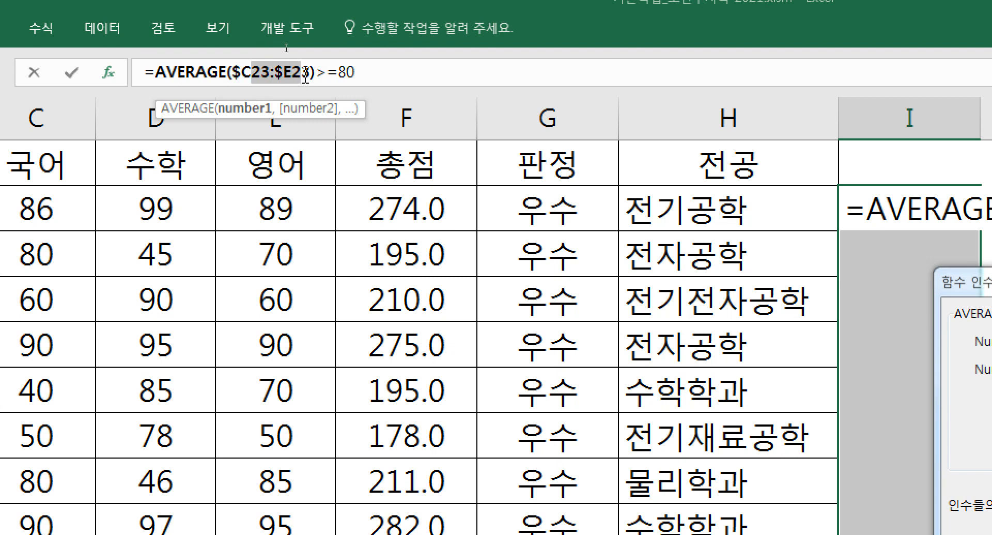
drag(264, 77, 283, 78)
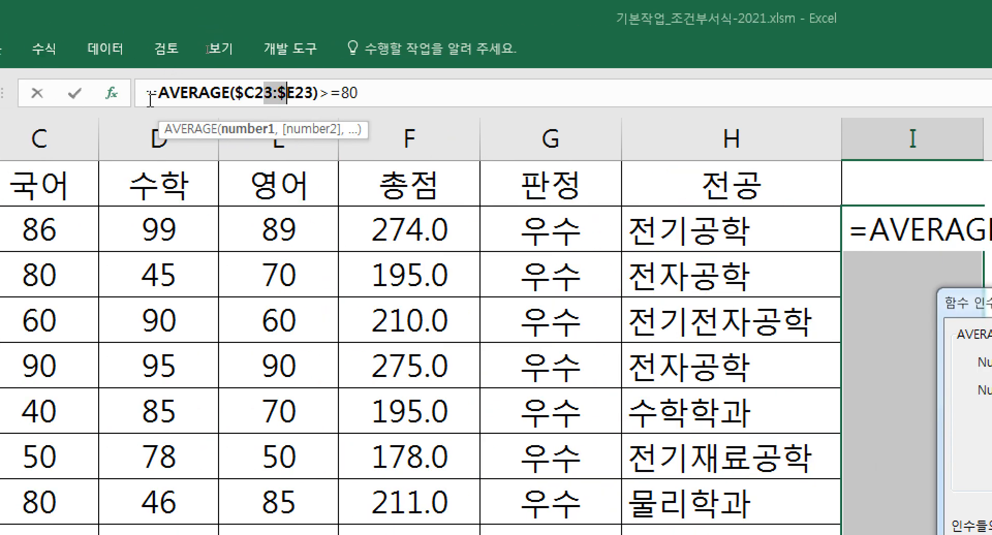
drag(147, 93, 403, 99)
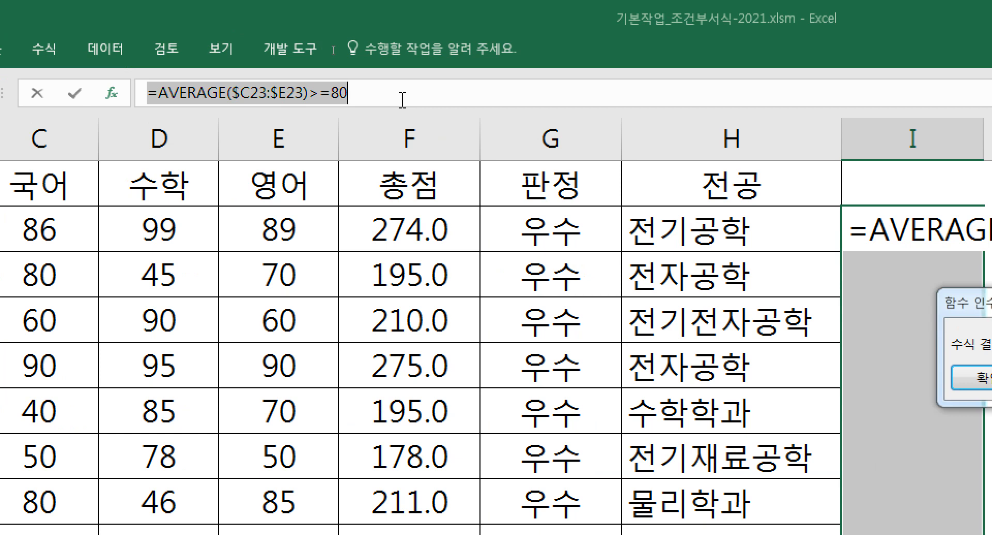
key(Escape)
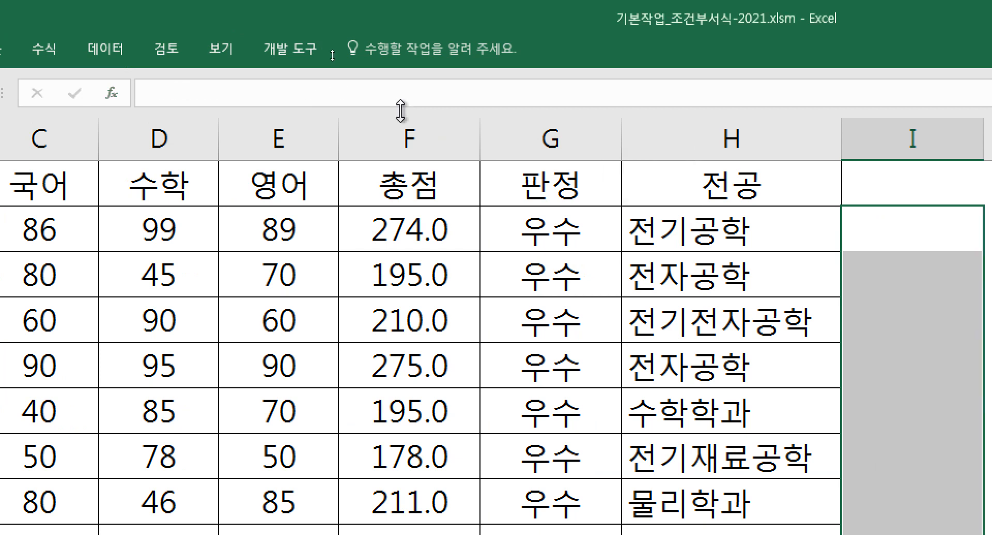
key(ctrl+z)
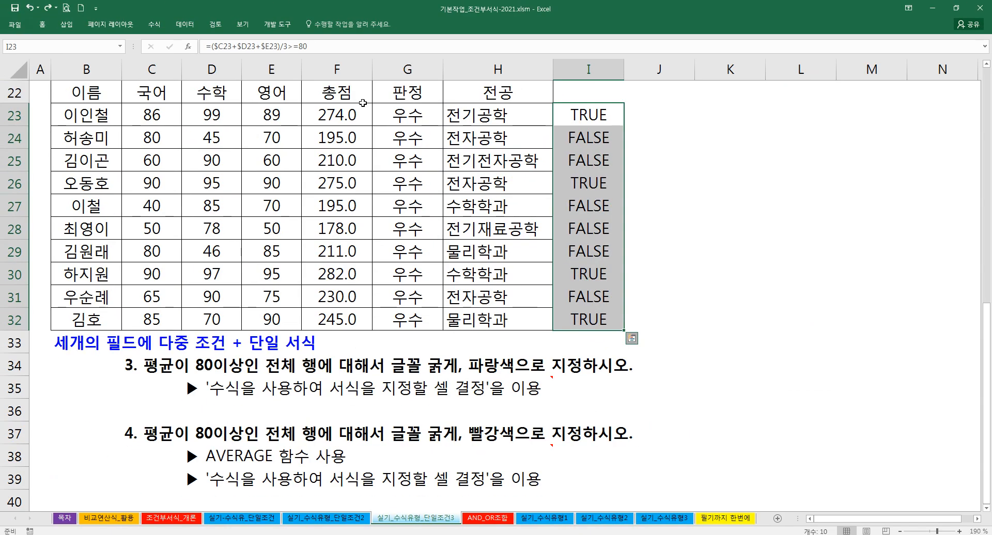
Delete the average test results in column I beside the score table, rows 23 to 32
key(ctrl+q)
click(570, 162)
drag(584, 116, 594, 311)
key(Delete)
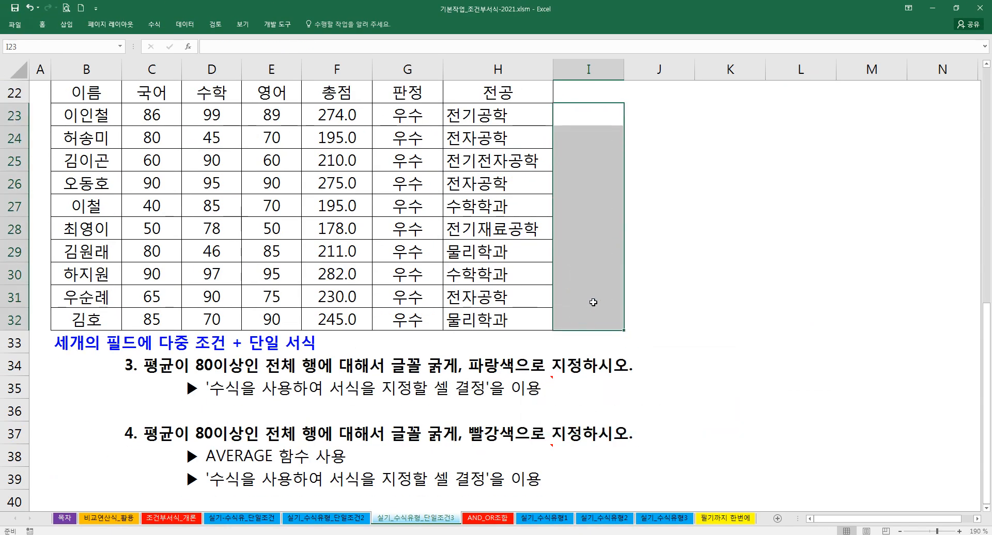
Review the function requirements under problems 3 and 4 and look back at problems 1 and 2
click(490, 302)
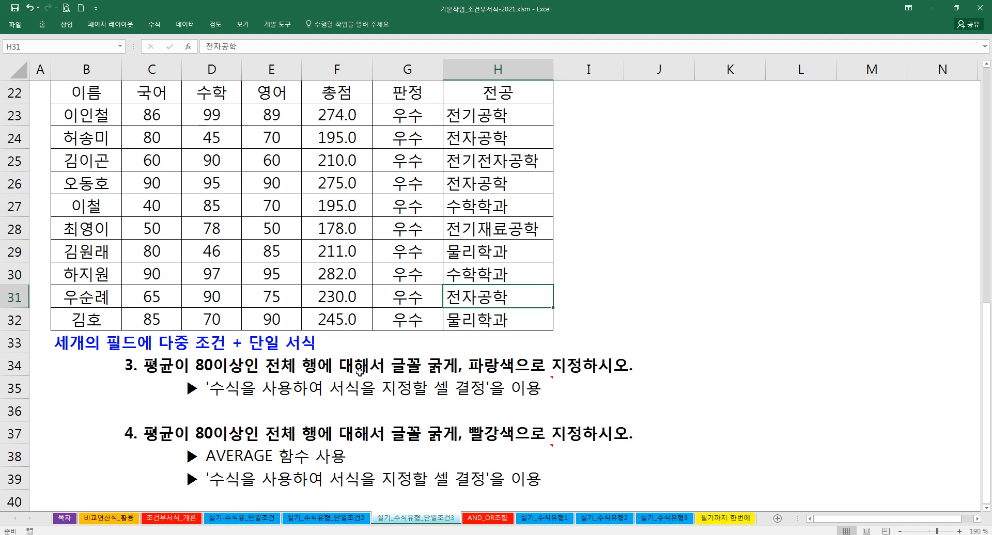
drag(194, 450, 251, 452)
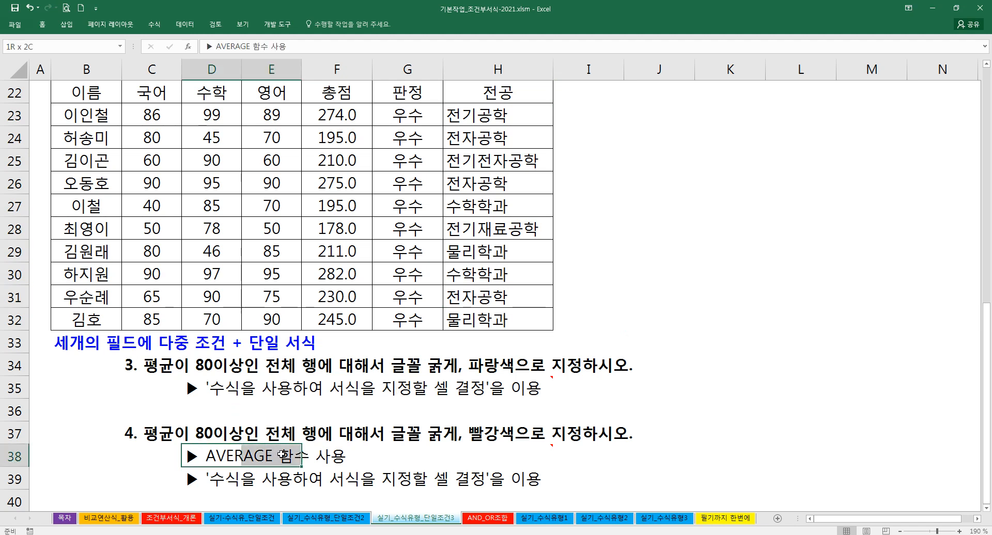
click(205, 388)
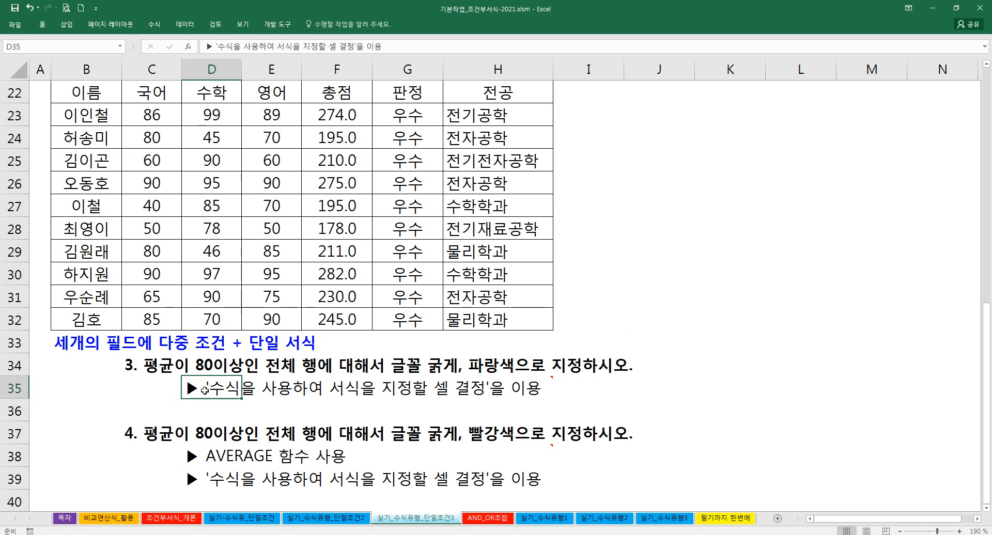
drag(28, 423, 28, 405)
scroll(74, 330, up, 5)
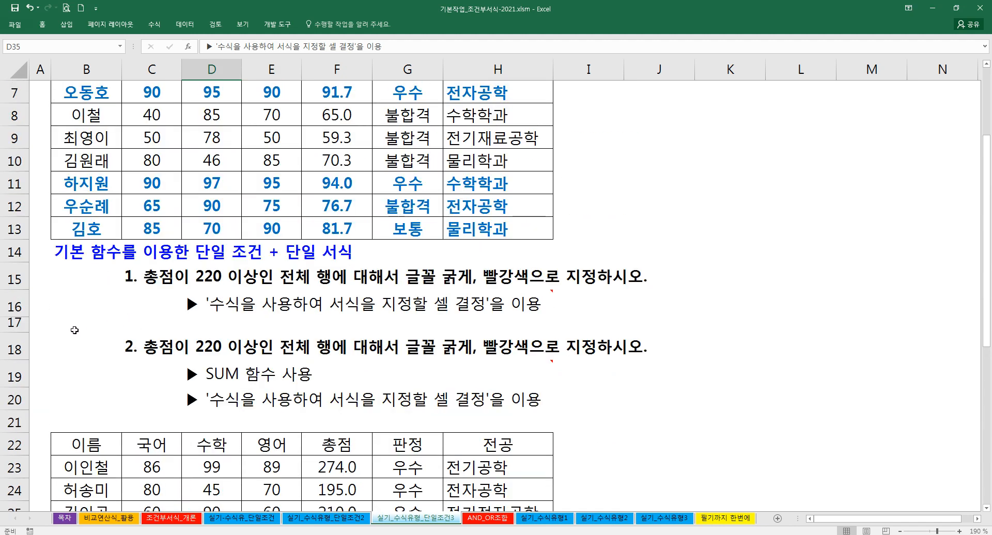
Shrink the height of the blank row 17 between problems 1 and 2
drag(23, 333, 23, 319)
click(236, 331)
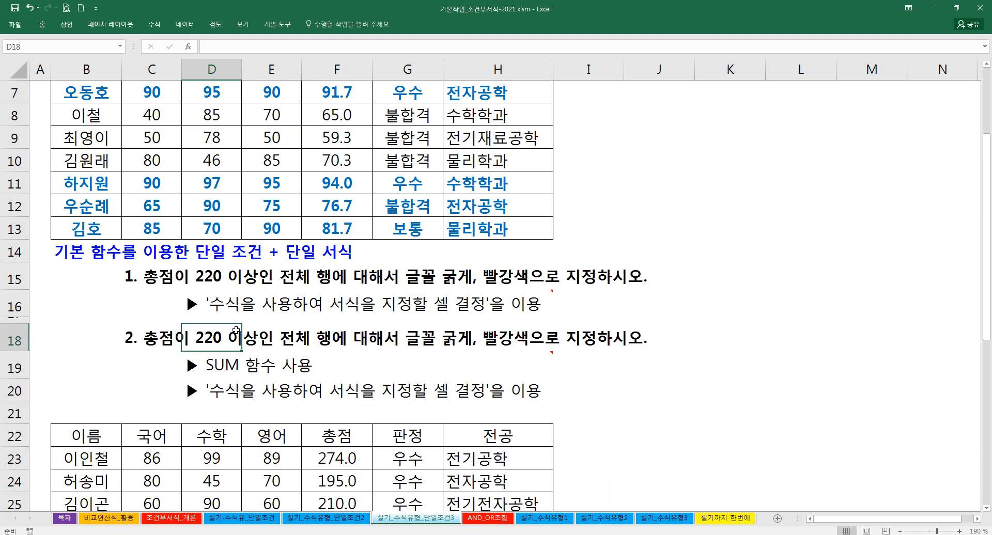
View the answer note on problem 2 and compare problems 3 and 4 with problems 1 and 2 and their score tables
mouse_move(508, 357)
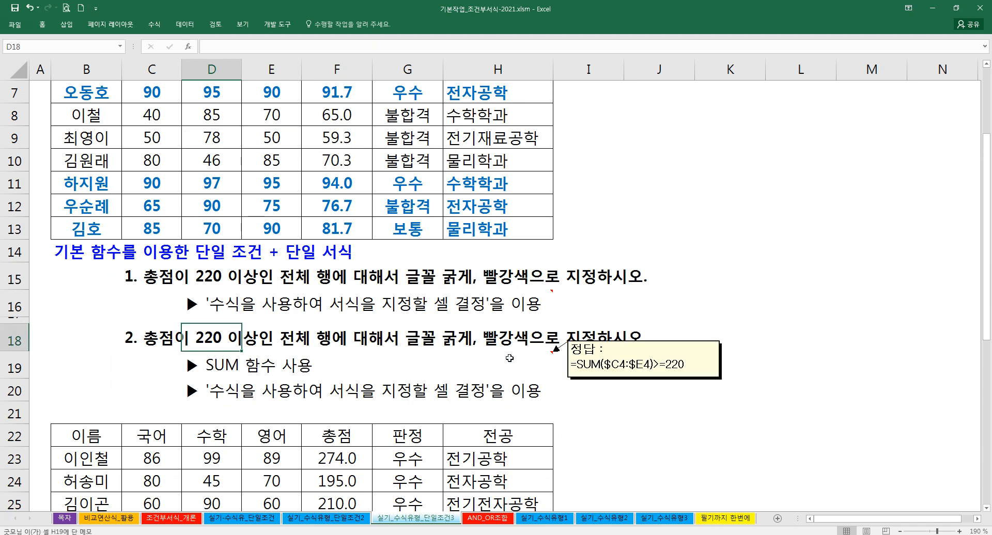
scroll(509, 358, down, 6)
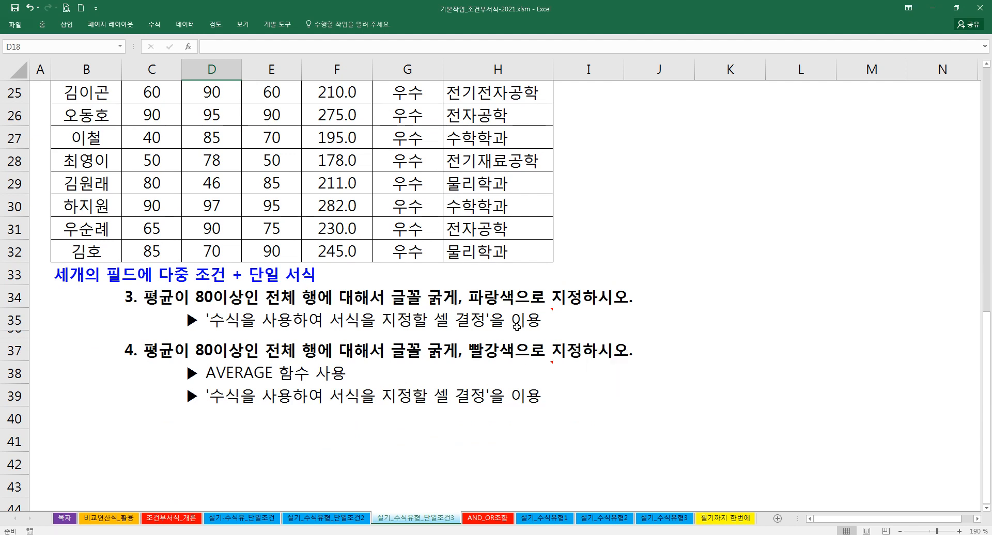
mouse_move(516, 320)
click(659, 266)
scroll(480, 279, up, 6)
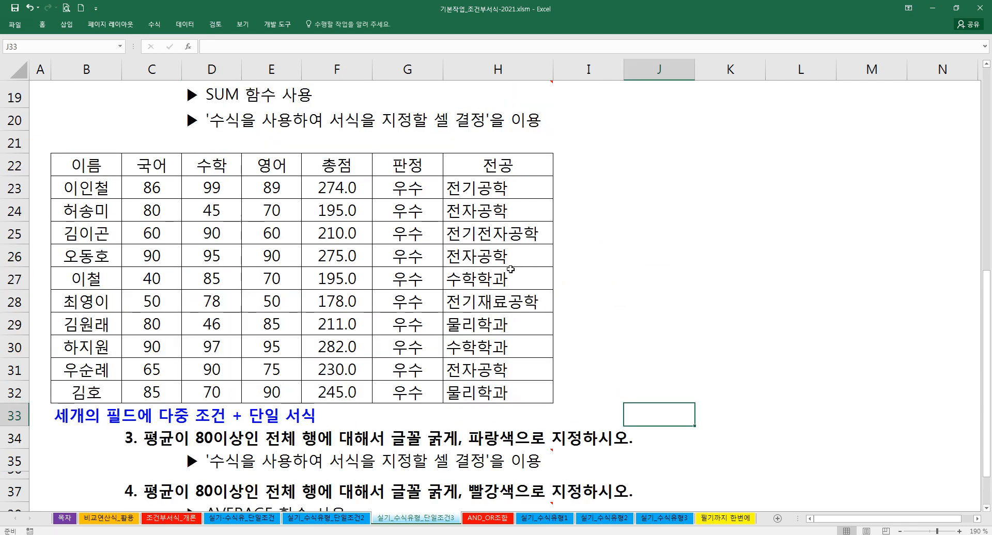
scroll(481, 279, up, 1)
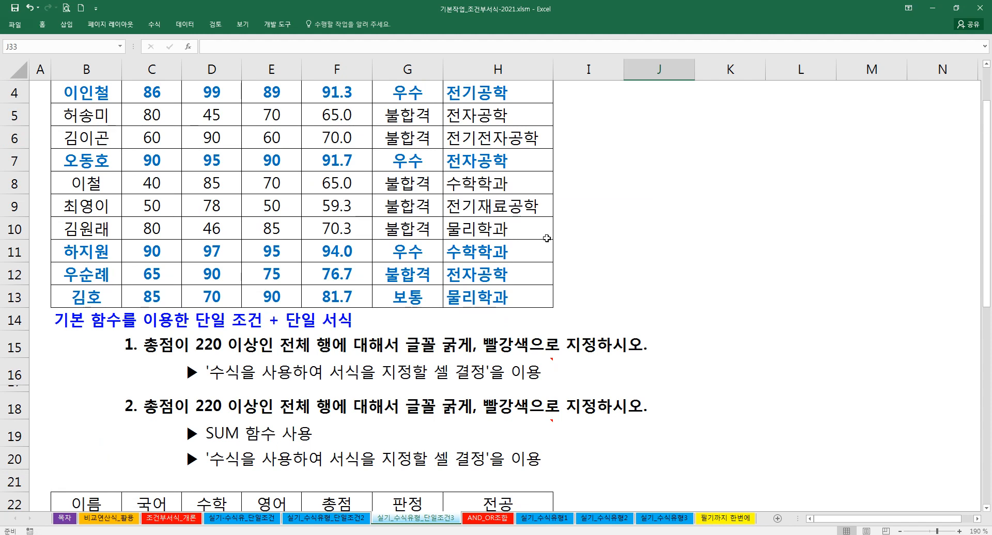
click(617, 231)
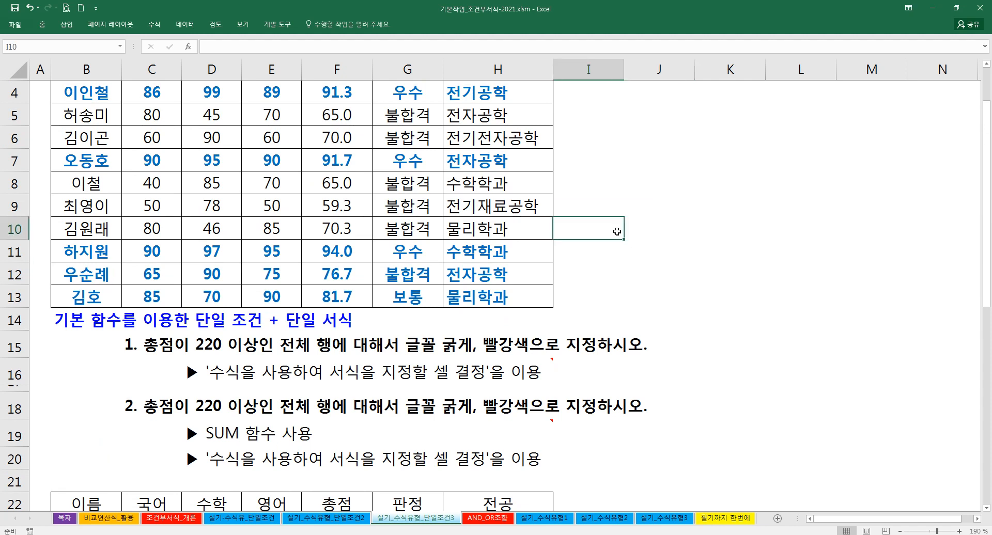